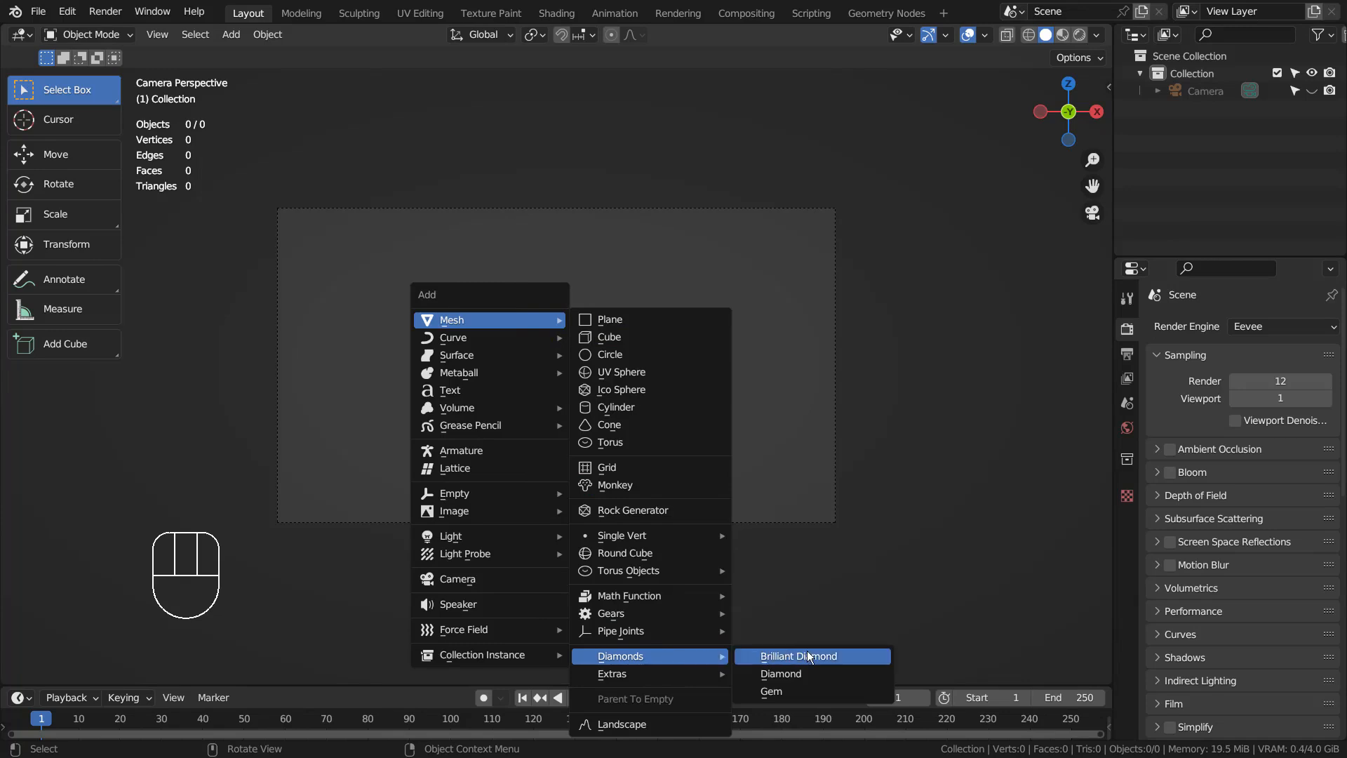
Search the add-ons in Preferences for "extra" and check that both Extra Objects add-ons are enabled
click(68, 11)
click(104, 261)
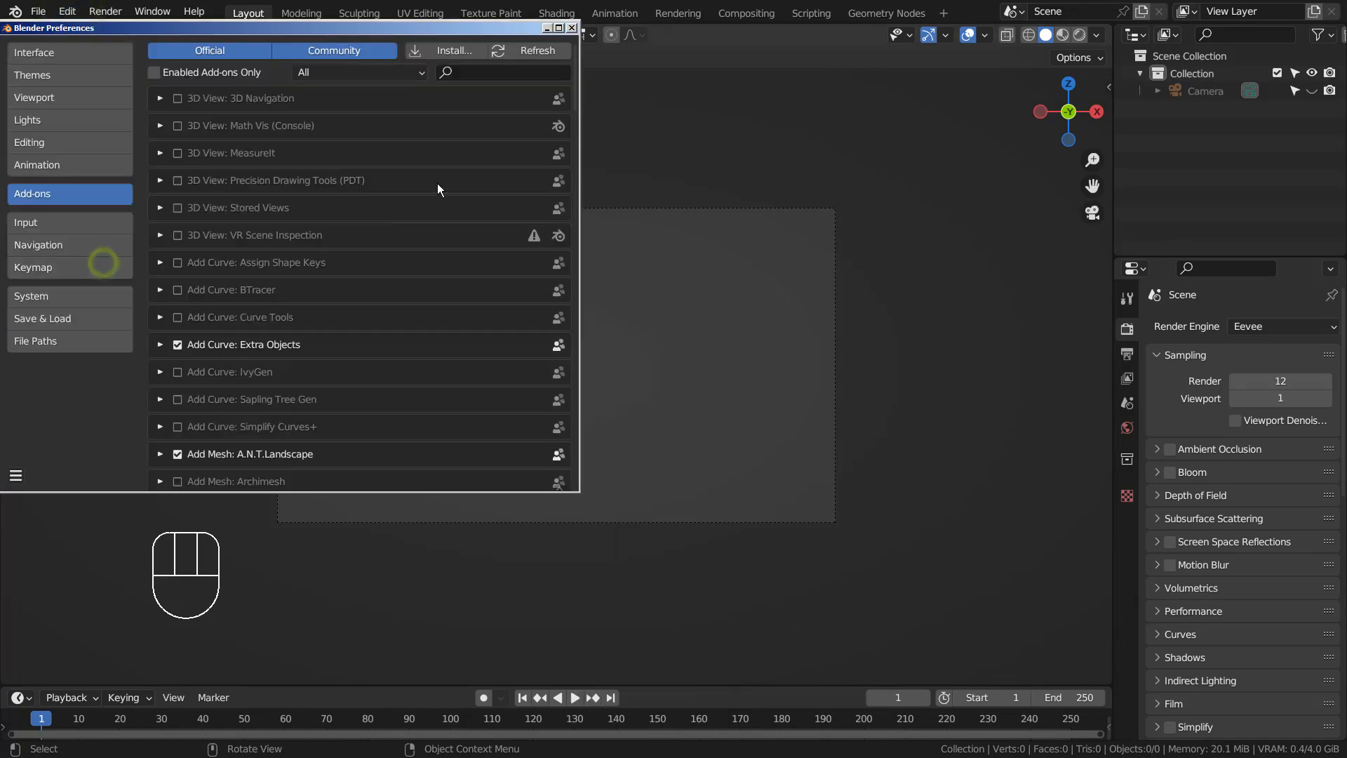
click(484, 72)
text(extra)
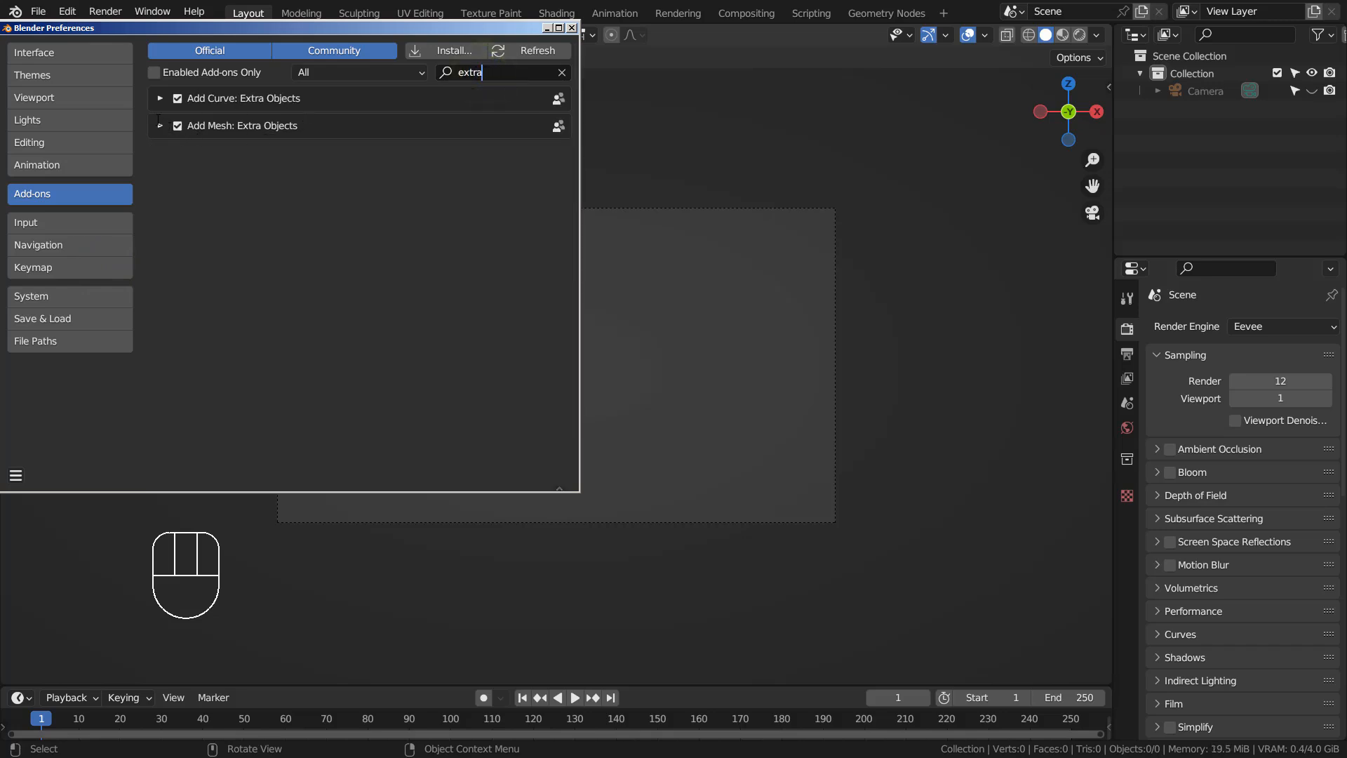
click(572, 28)
Add a Brilliant Diamond mesh at the world origin with its default settings
key(shift+a)
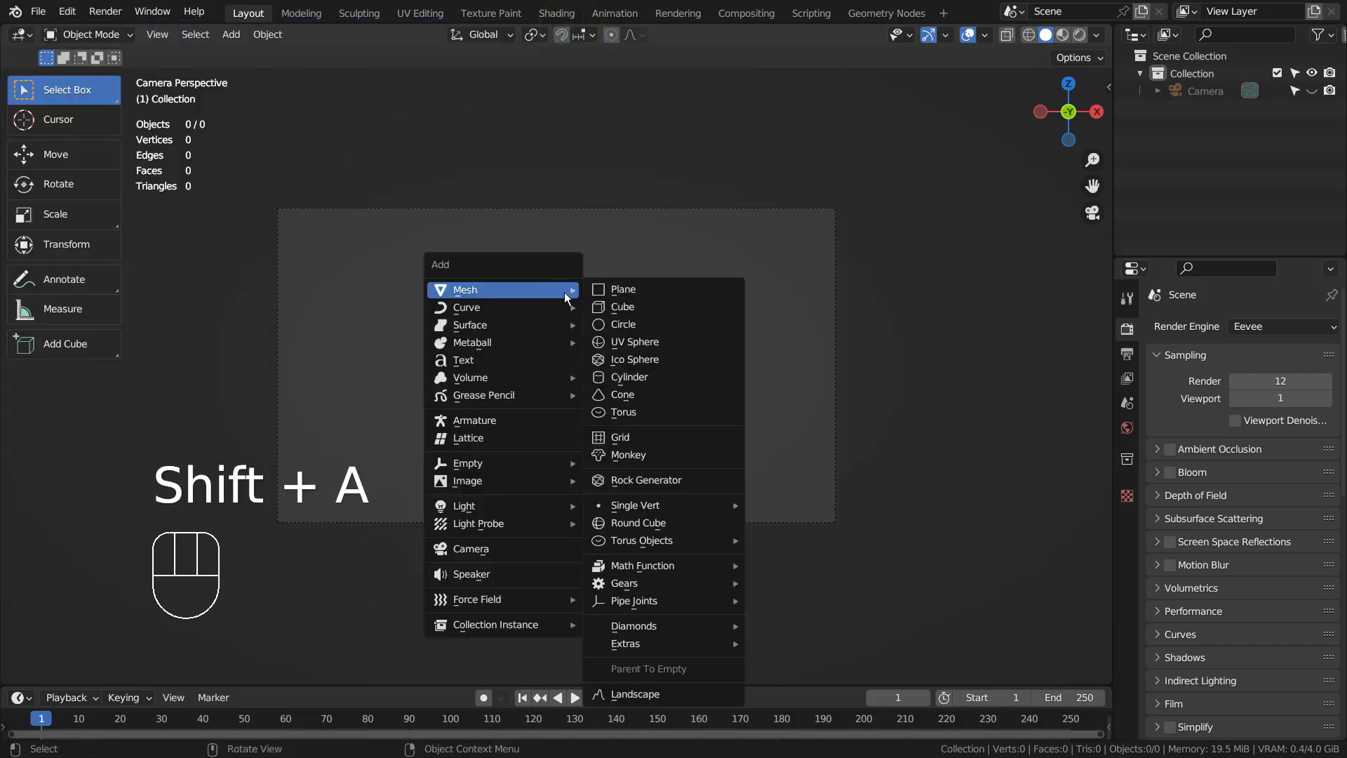
mouse_move(660, 625)
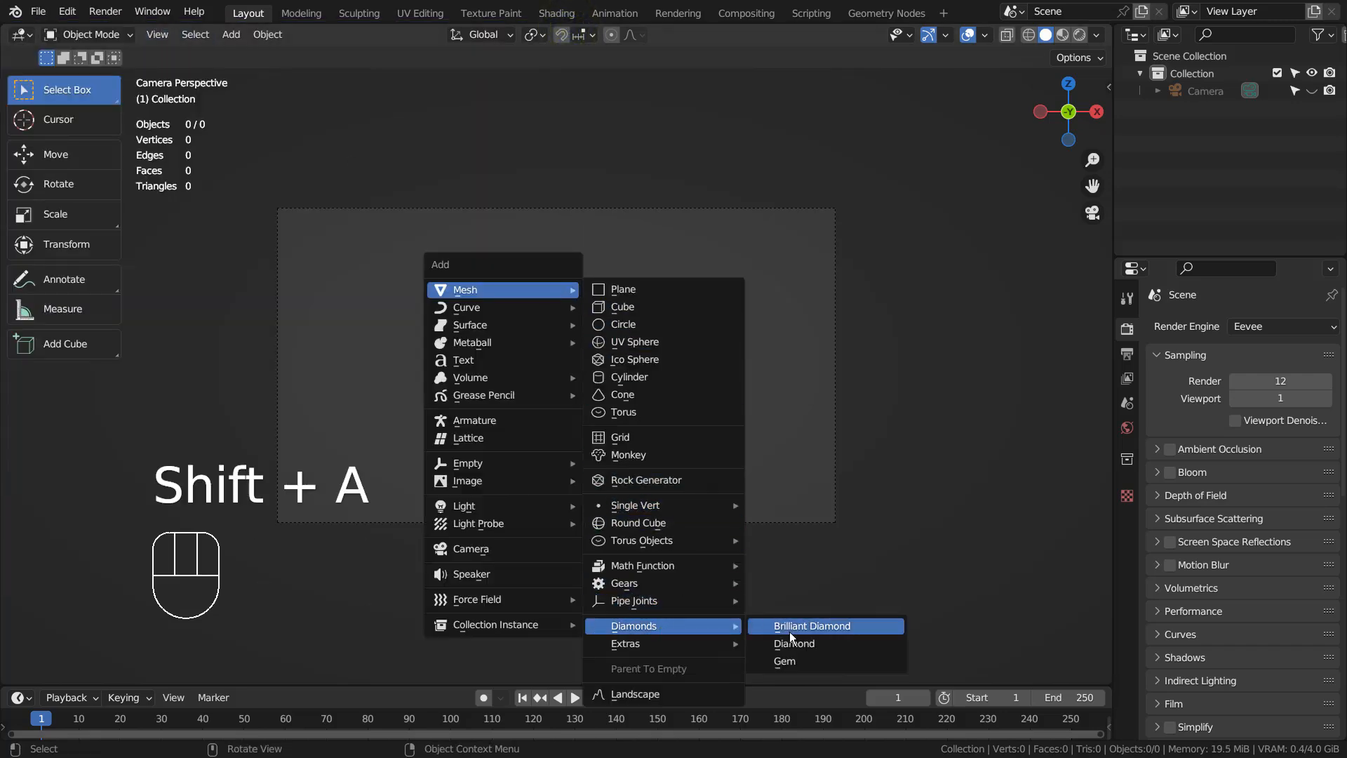
click(808, 631)
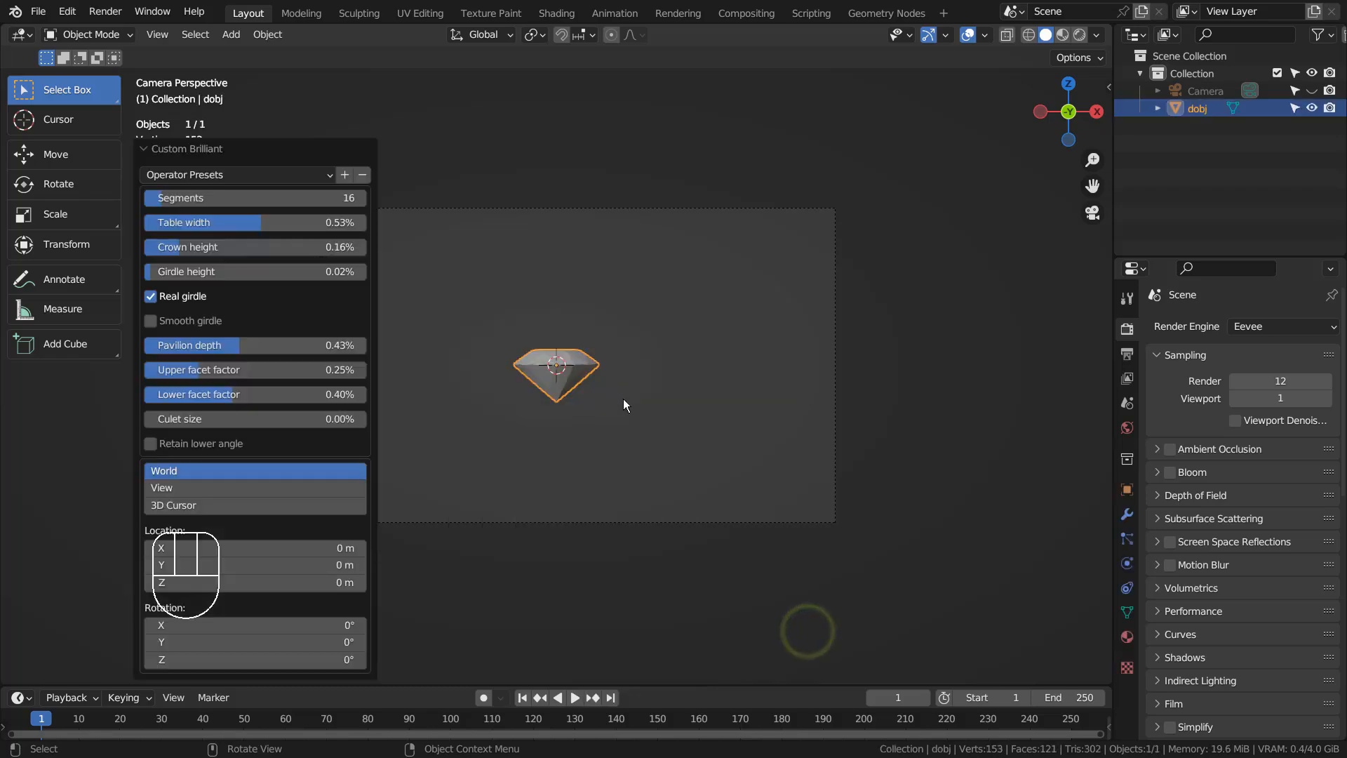
click(567, 365)
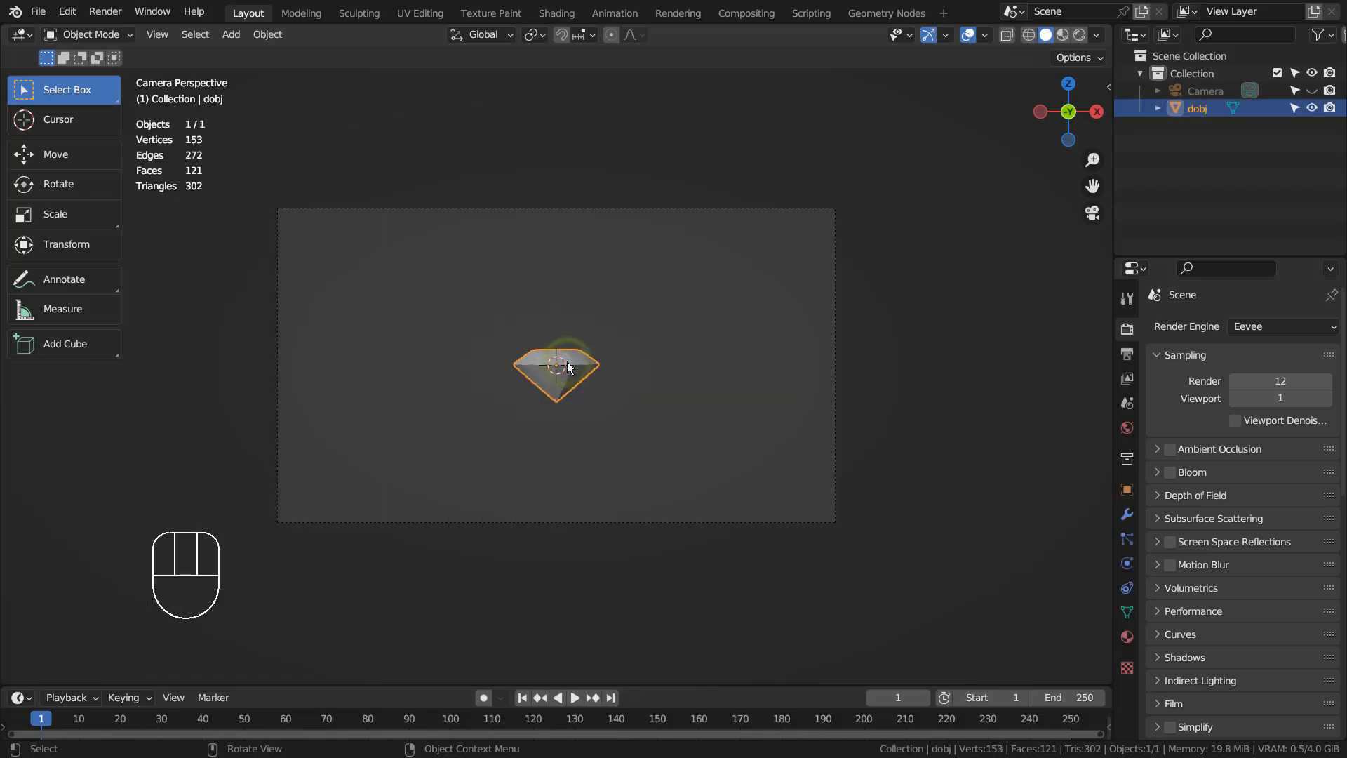
Rotate the diamond -90° in the right side view and scale it up by about 1.608
key(KP_6)
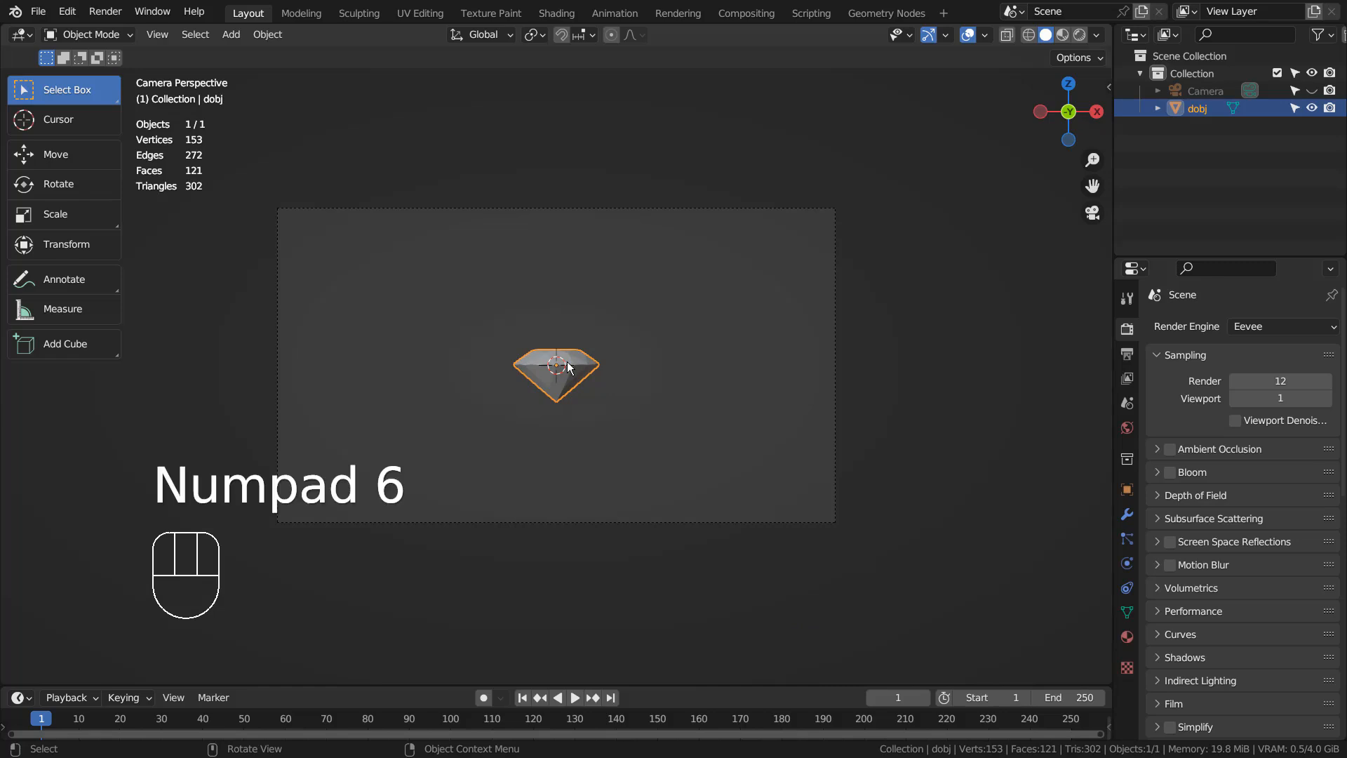
key(KP_3)
key(r)
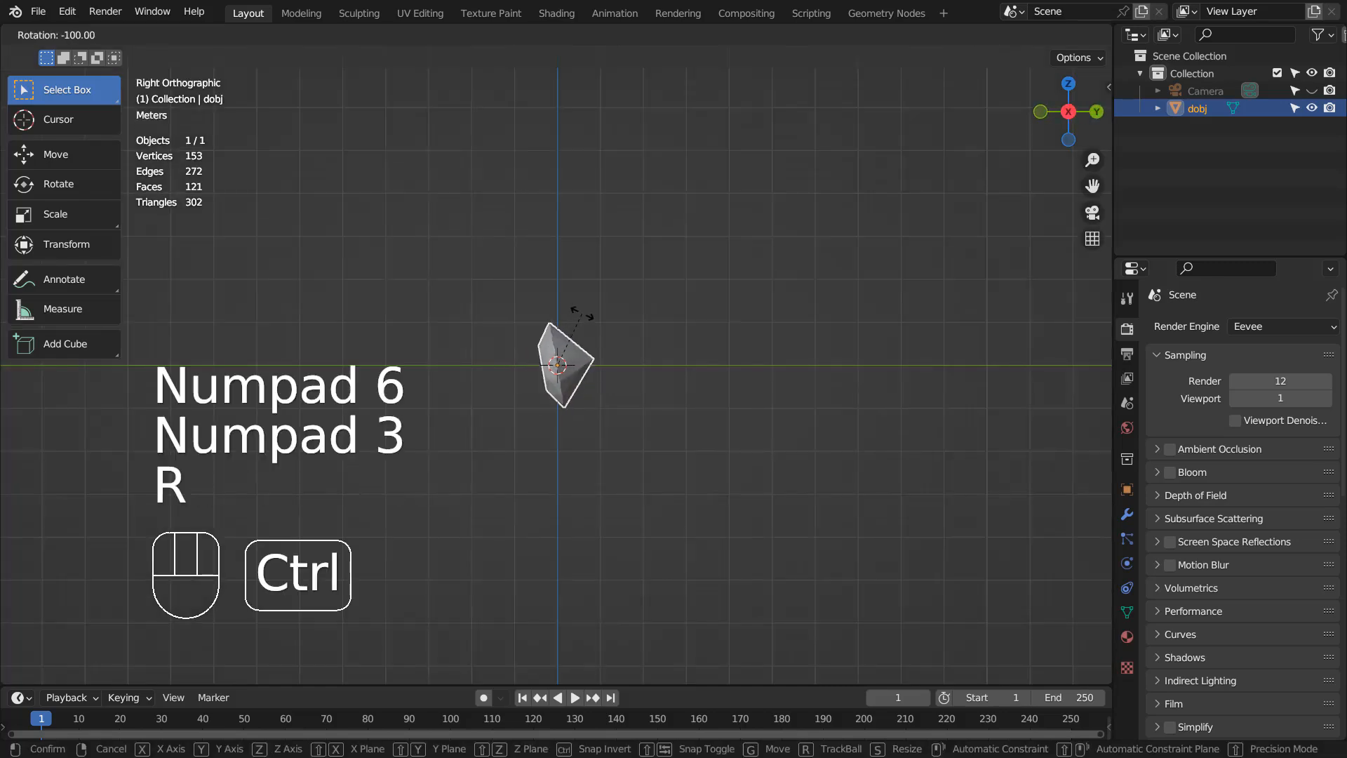
ctrl+click(581, 330)
key(KP_0)
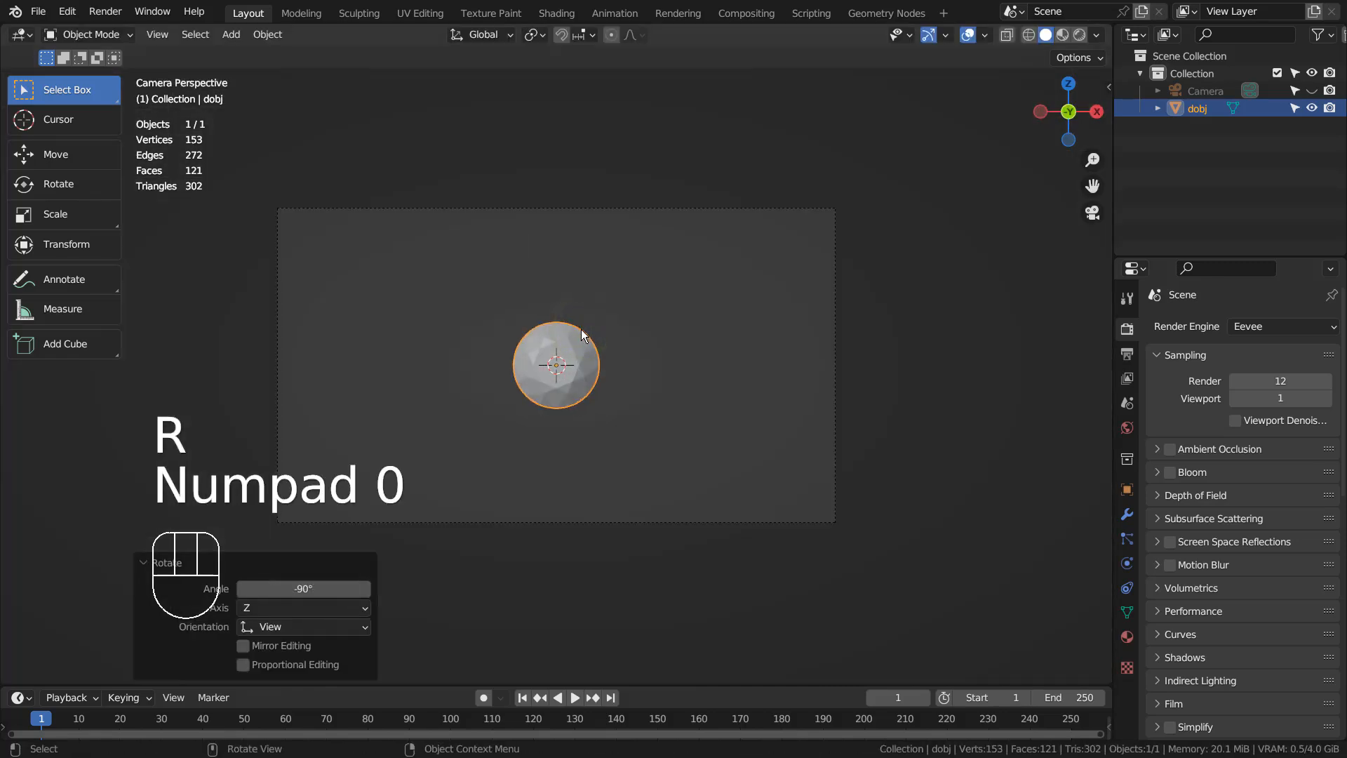
key(s)
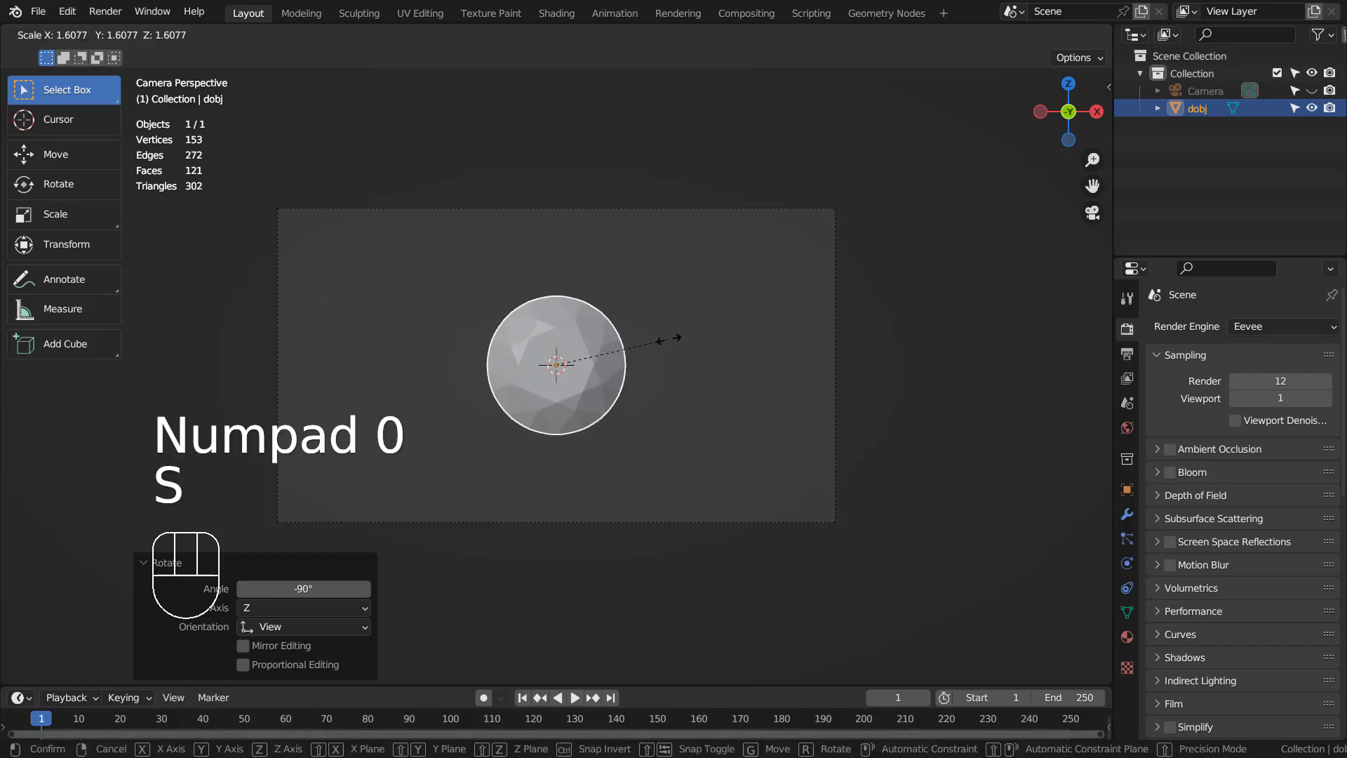
click(668, 339)
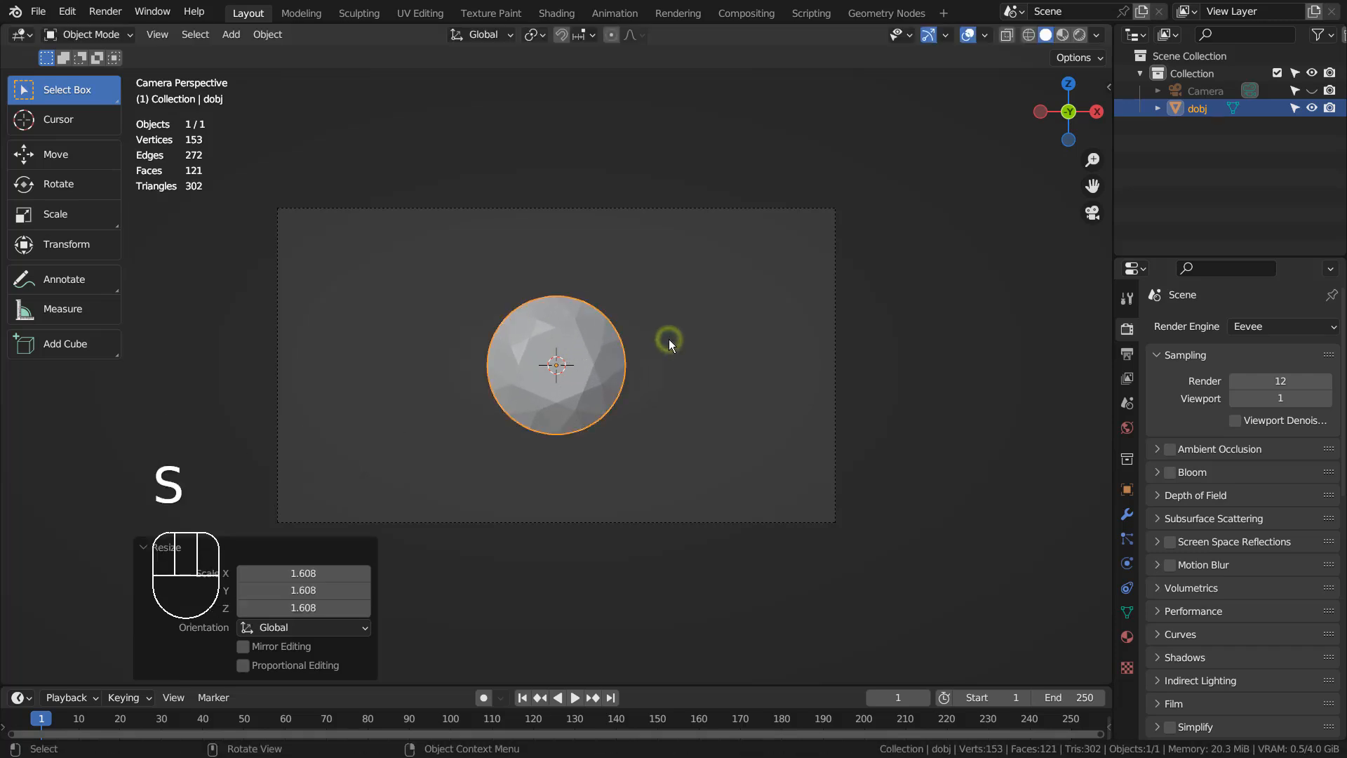
Add a 32-vertex cylinder with 1 m radius and 2 m depth, and flatten it along Z by about 0.509
key(shift+a)
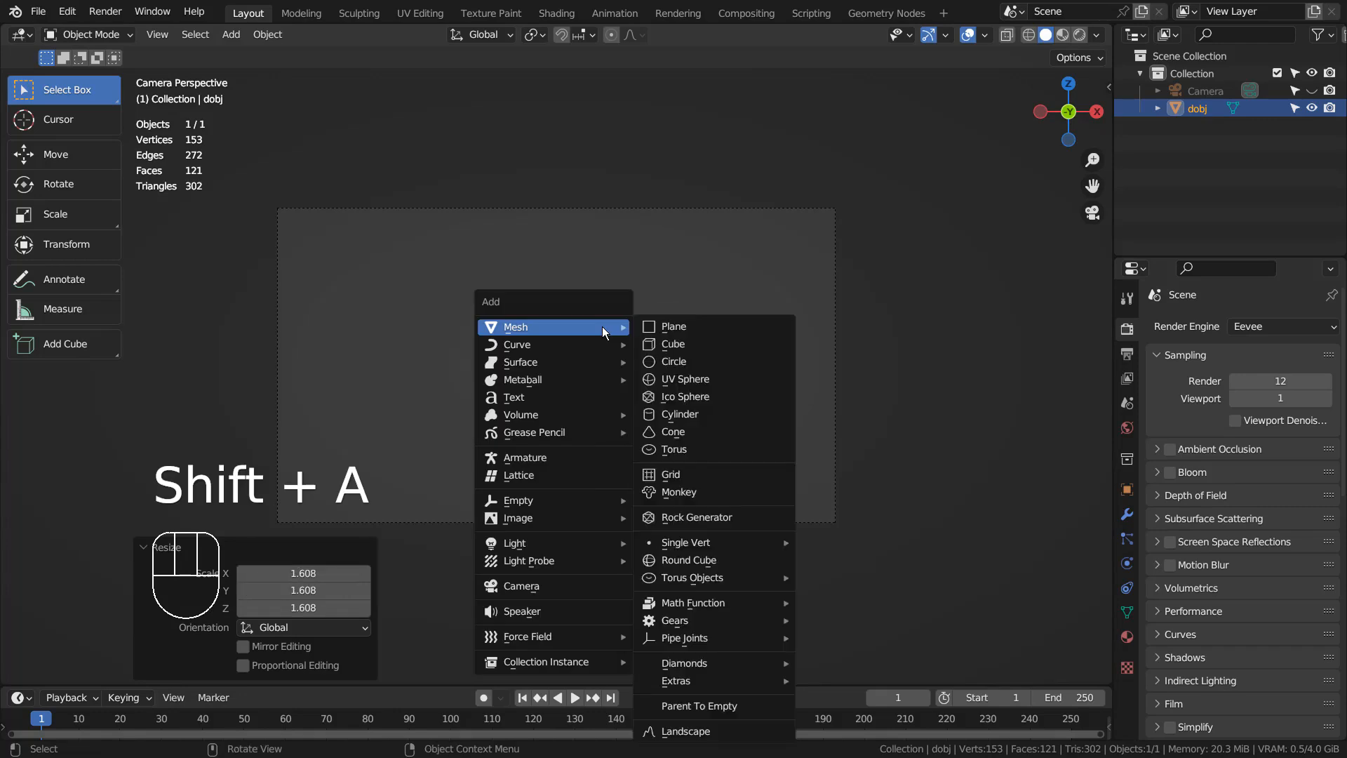
click(696, 411)
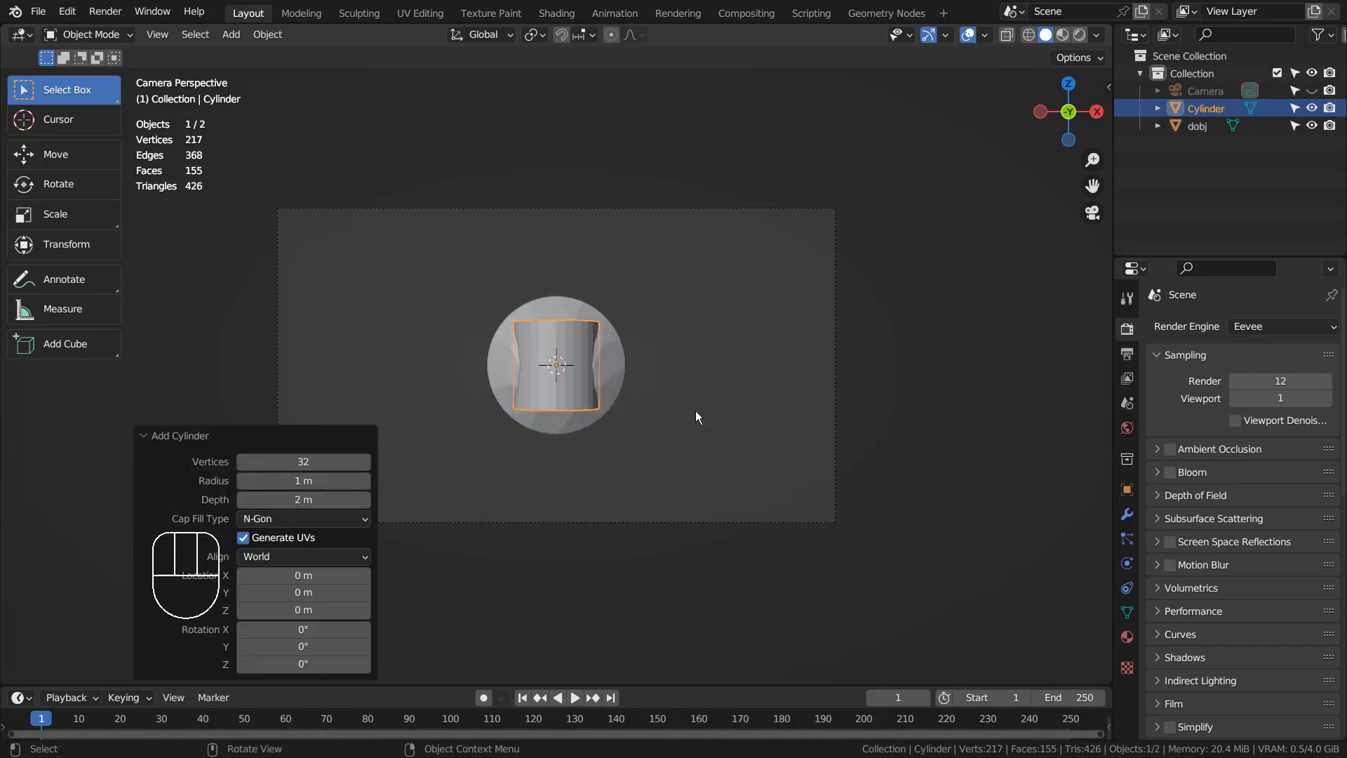
key(KP_3)
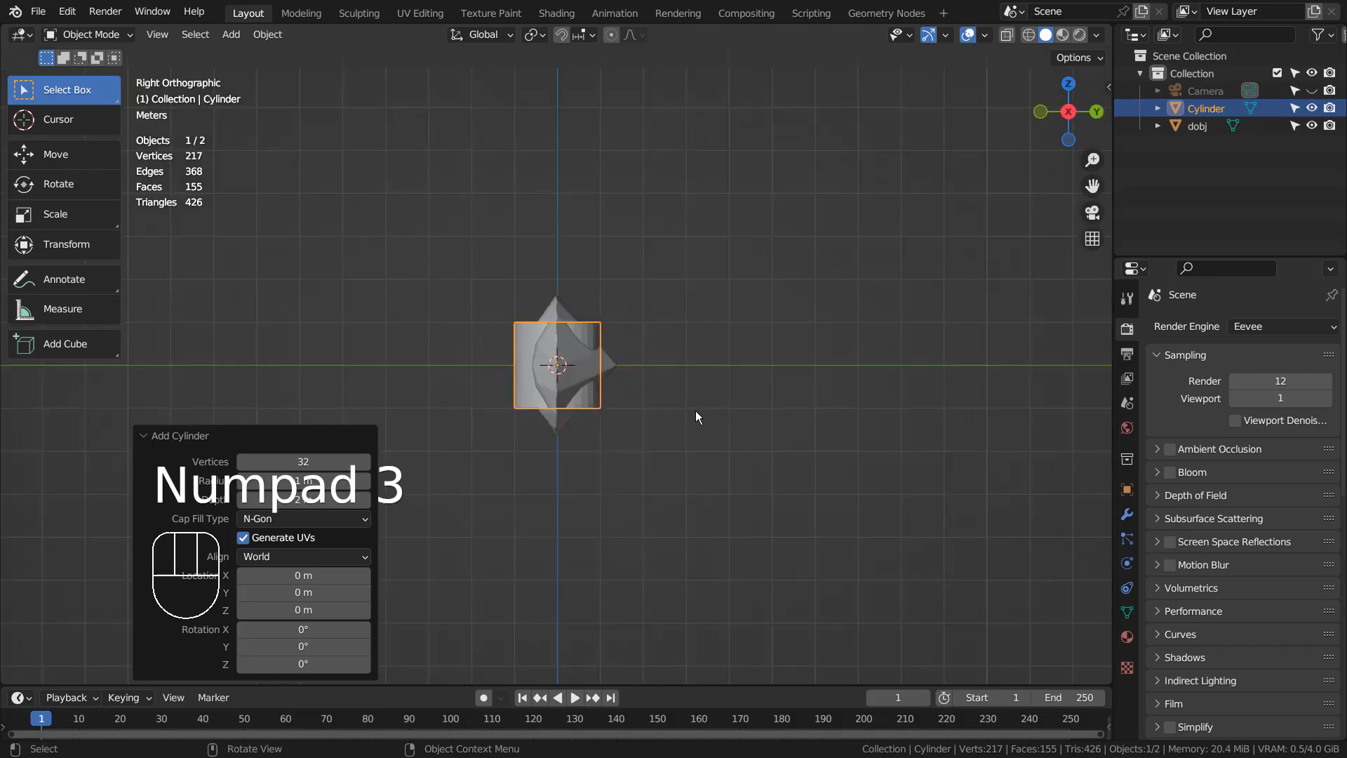
key(r)
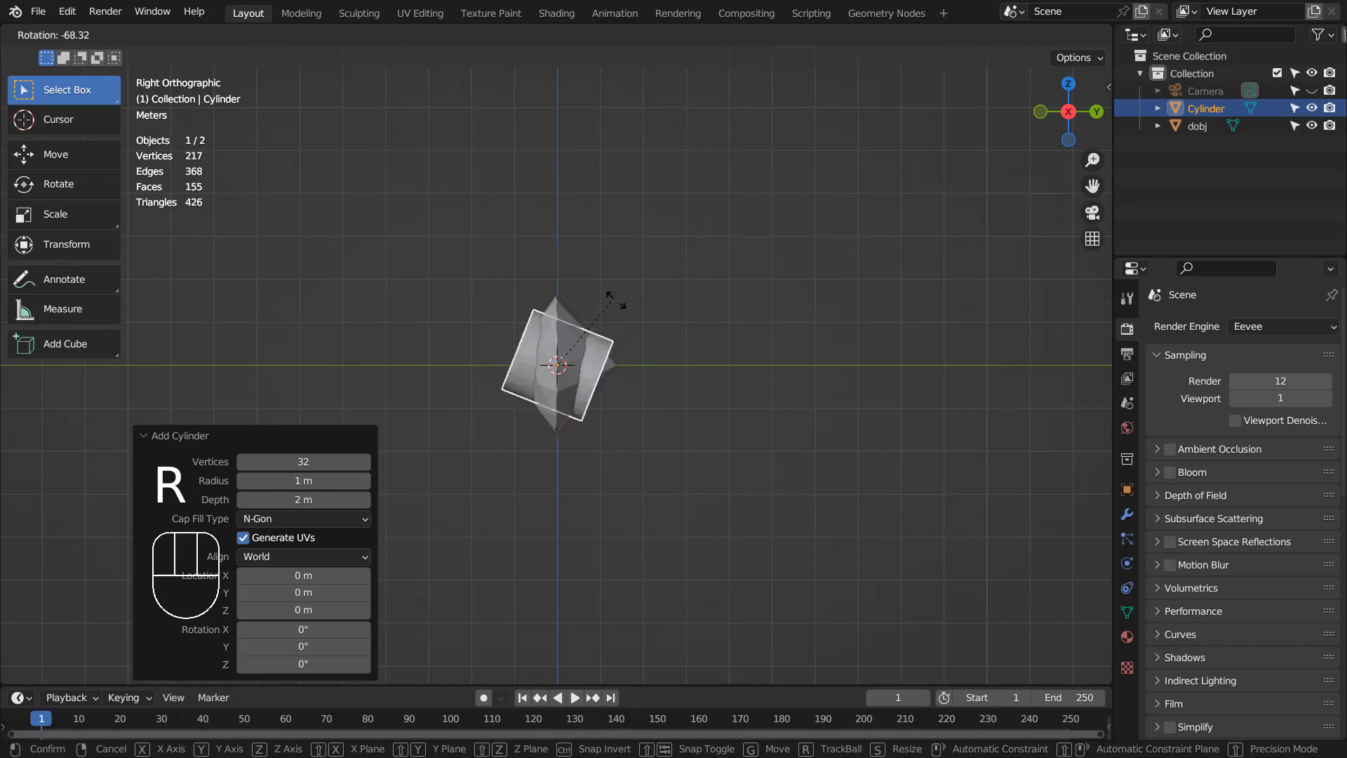
ctrl+click(616, 383)
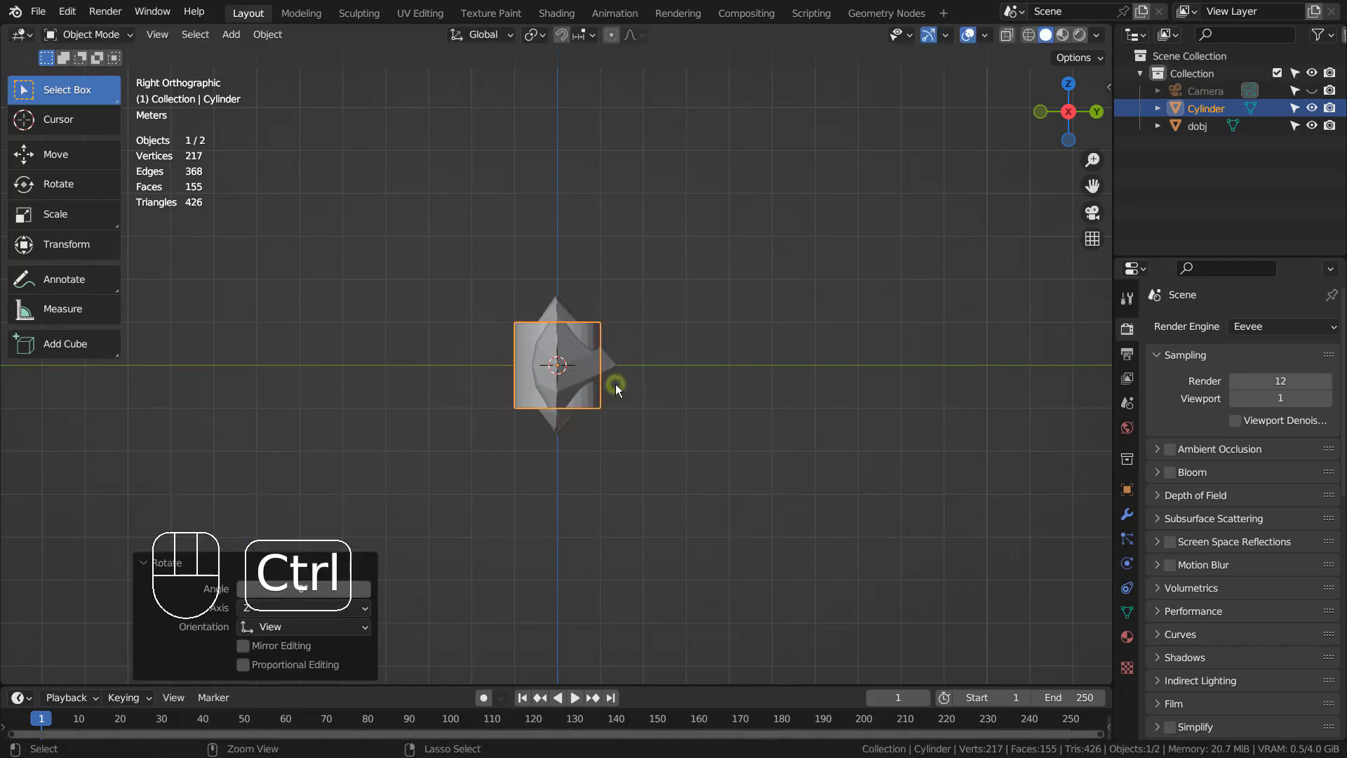
key(s)
key(z)
click(612, 397)
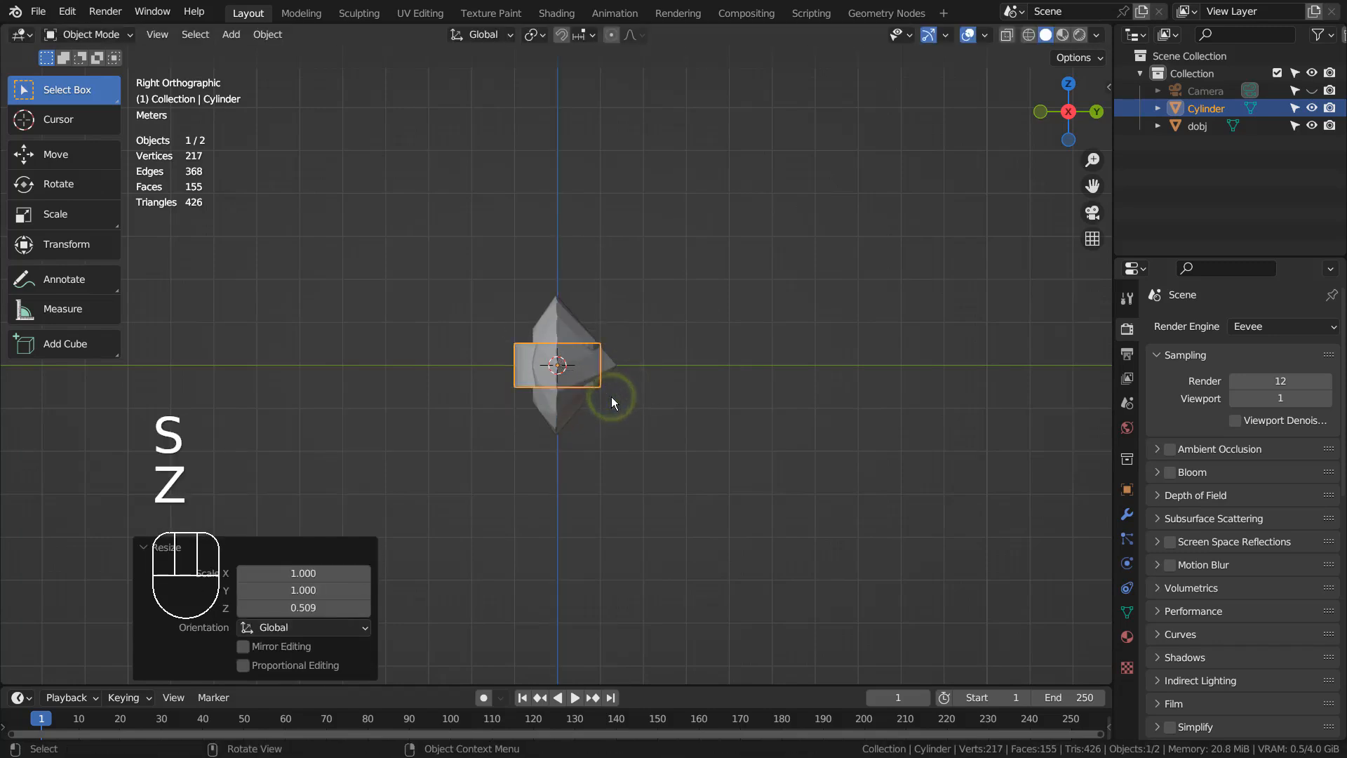
Hide the diamond and scale the cylinder up uniformly by about 4.513
key(KP_7)
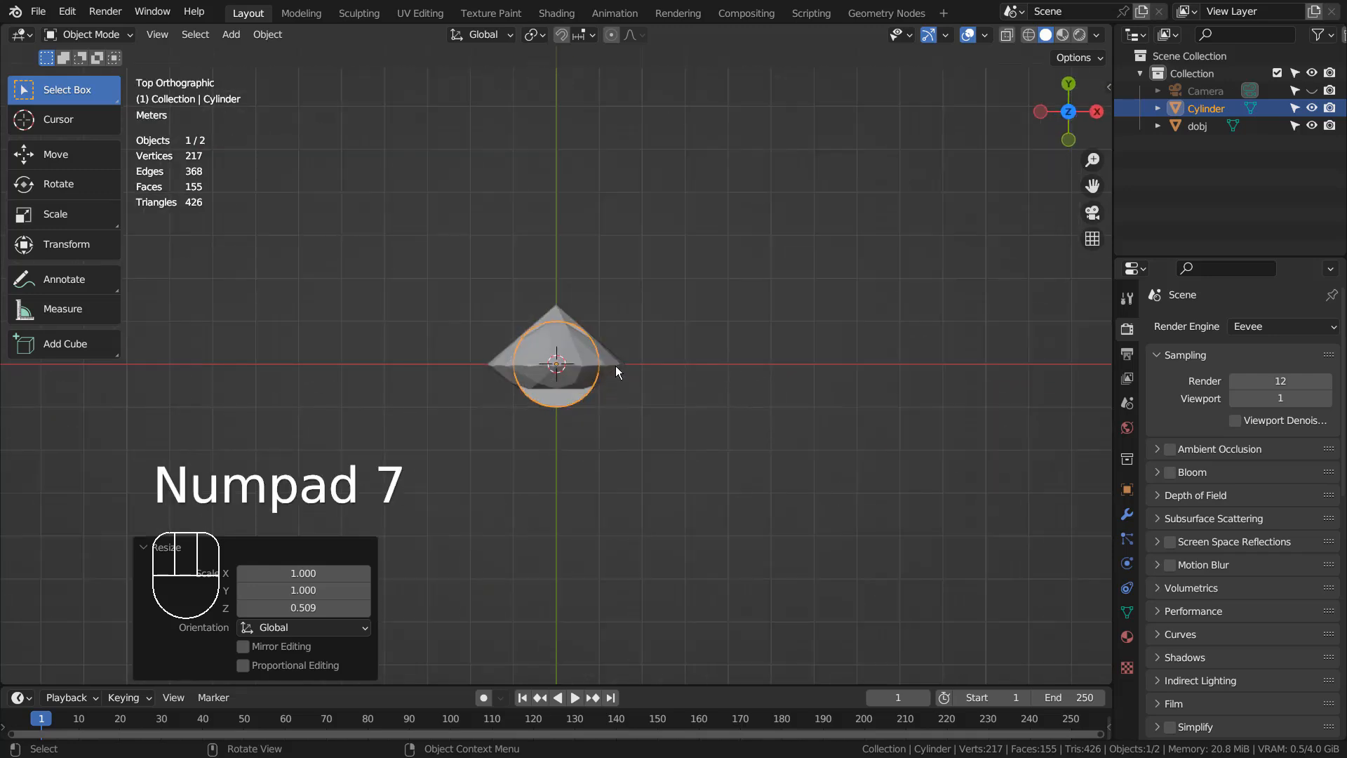
click(610, 365)
click(1311, 125)
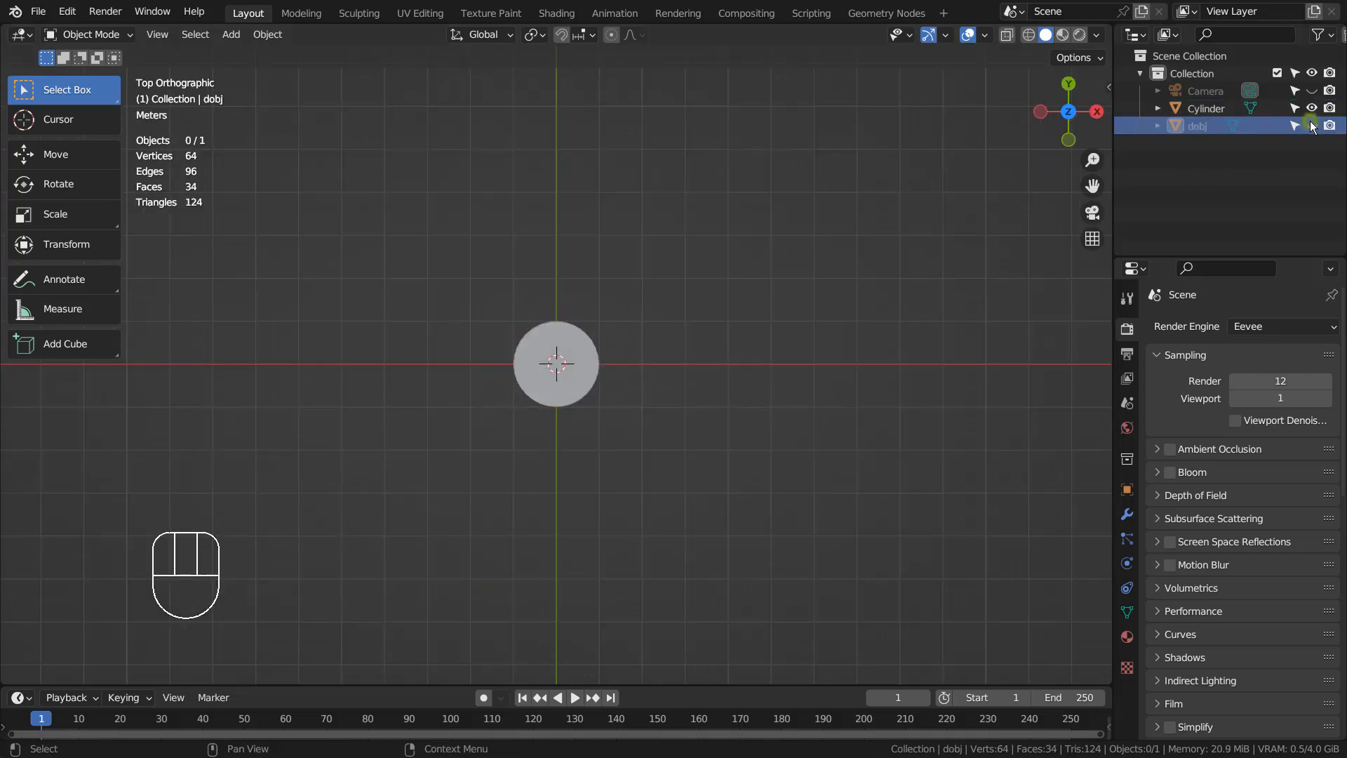
click(558, 365)
key(s)
click(648, 352)
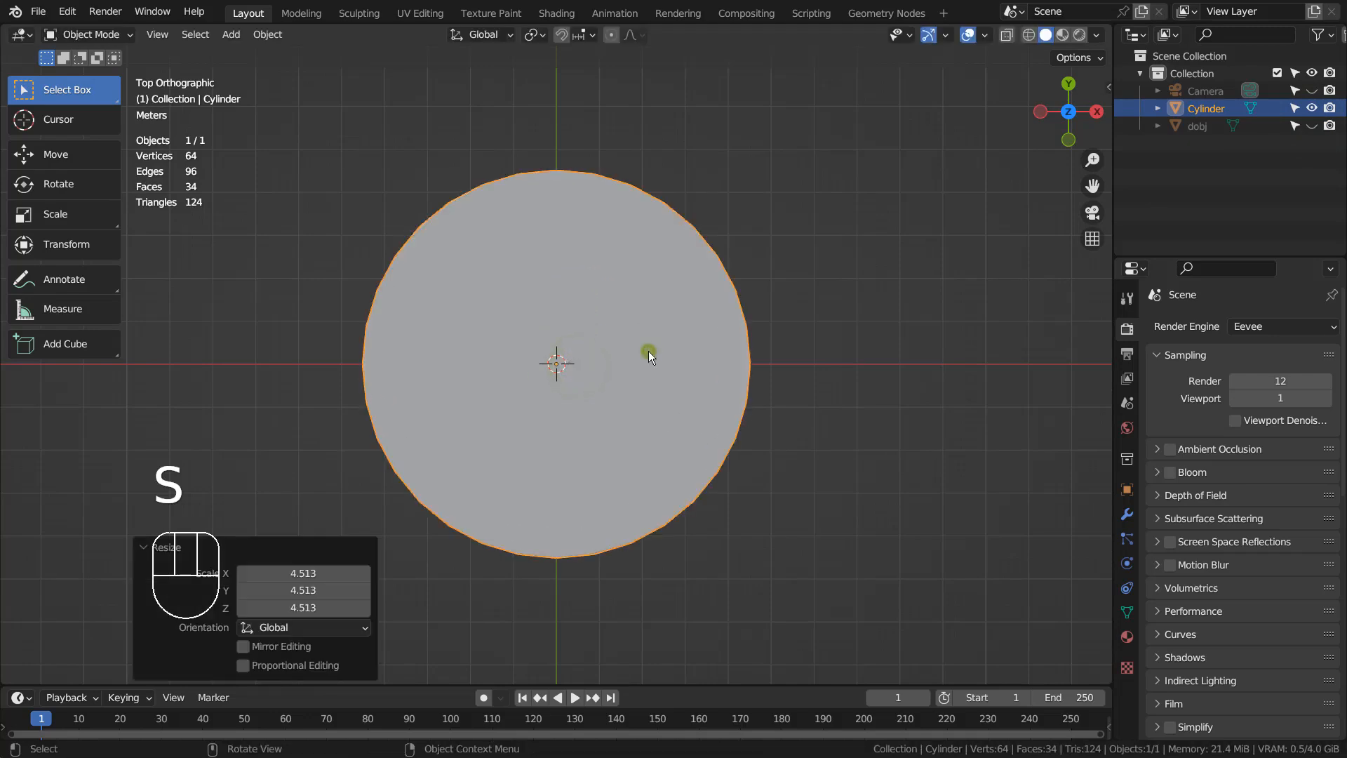
Inset the cylinder's top and bottom cap faces by about 0.142 m in Edit Mode and delete the inner faces
key(shift+z)
key(Tab)
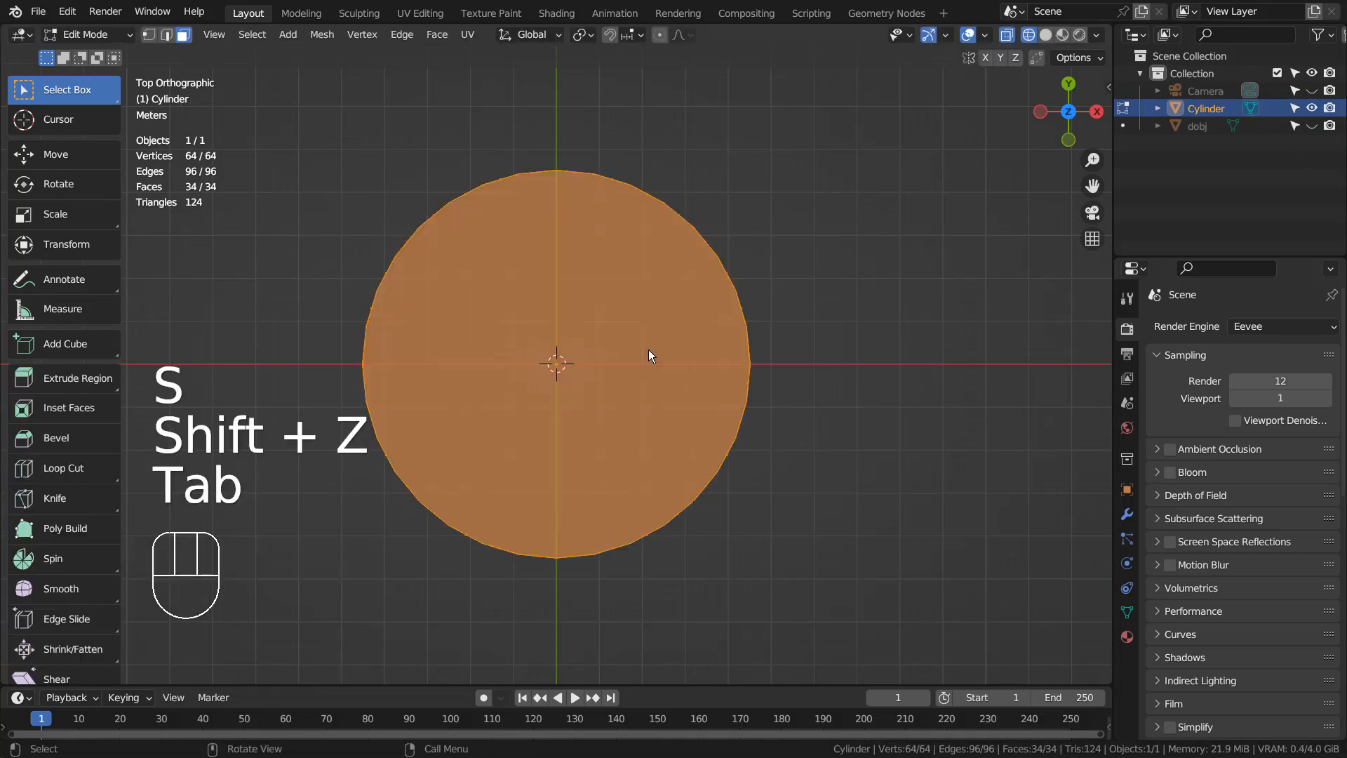
key(3)
click(596, 337)
click(534, 384)
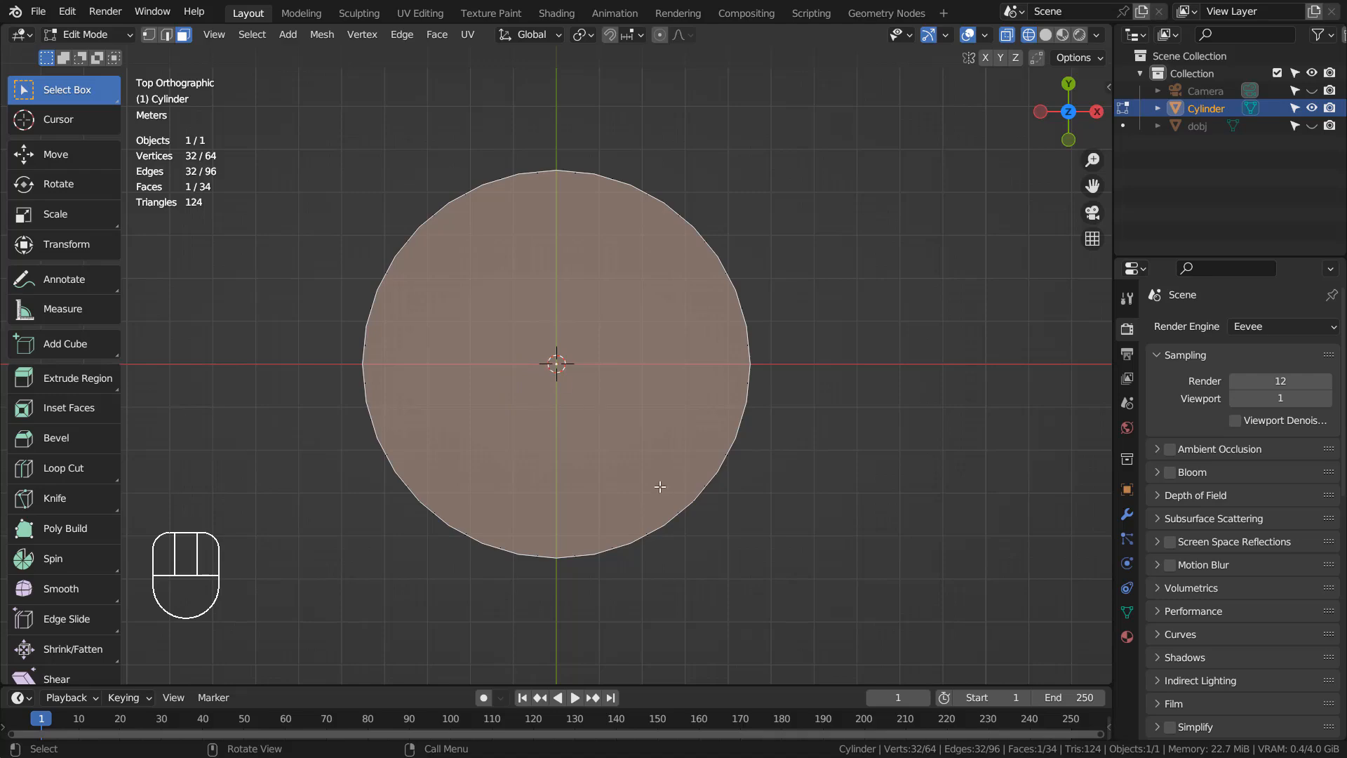
middle_drag(645, 457, 650, 386)
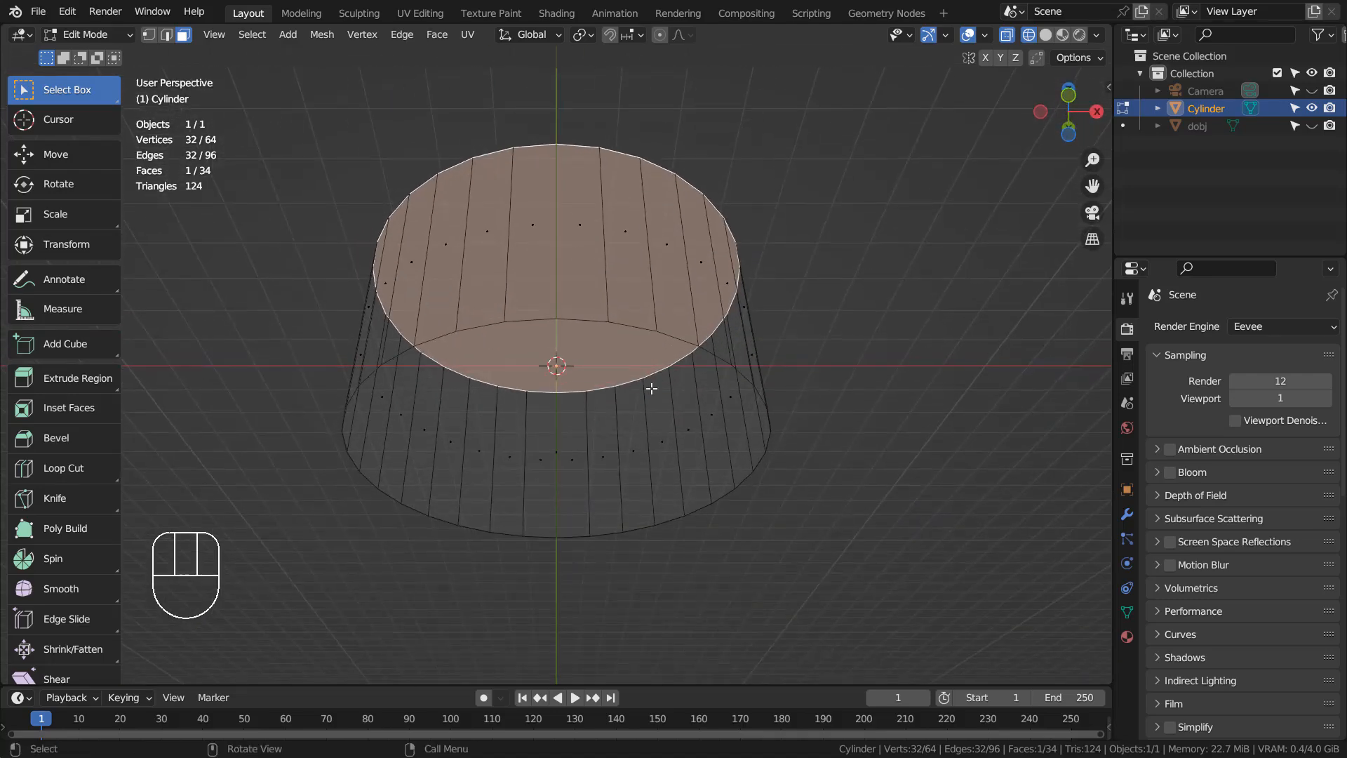
shift+click(560, 436)
middle_drag(560, 436, 658, 562)
key(KP_7)
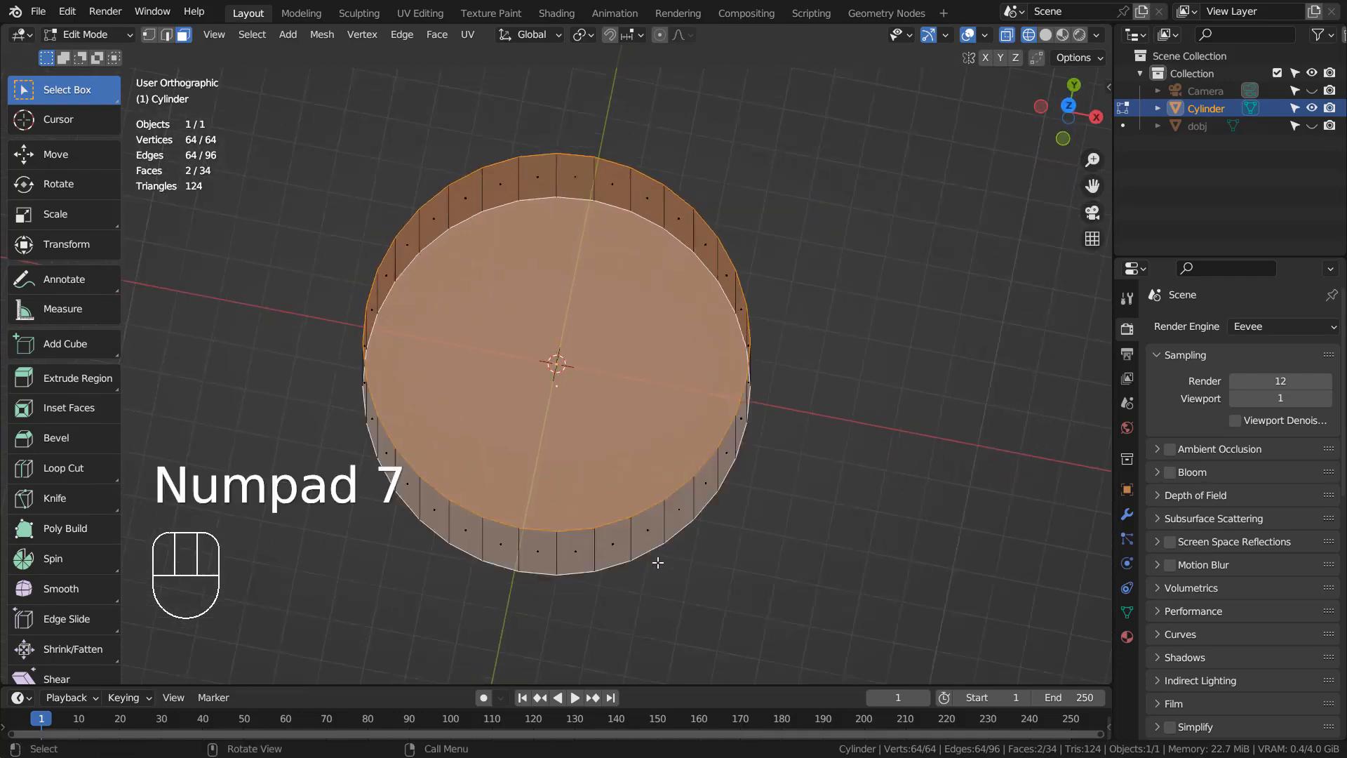
key(i)
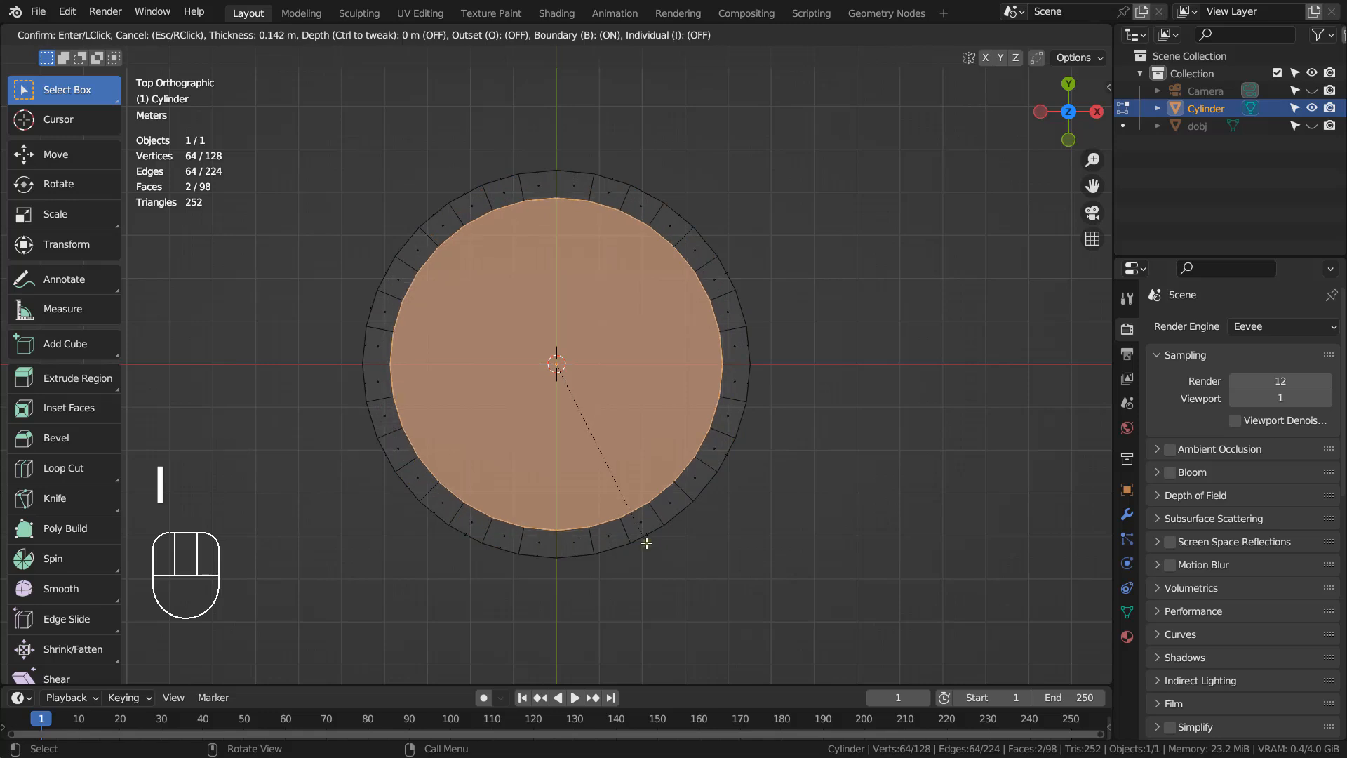
click(647, 542)
key(x)
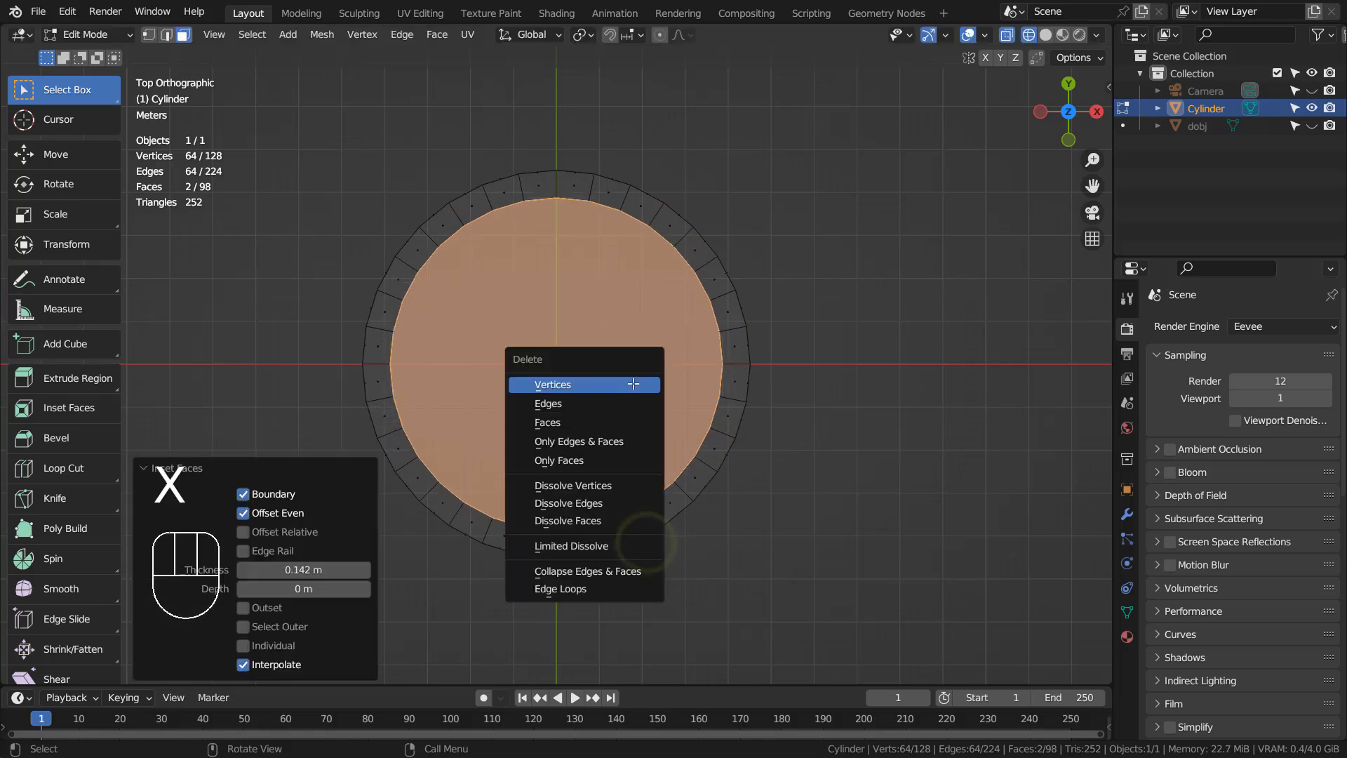
click(624, 422)
Bridge the cylinder's upper and lower inner edge loops into an inner wall, and return to Object Mode with solid shading
middle_drag(620, 382, 602, 259)
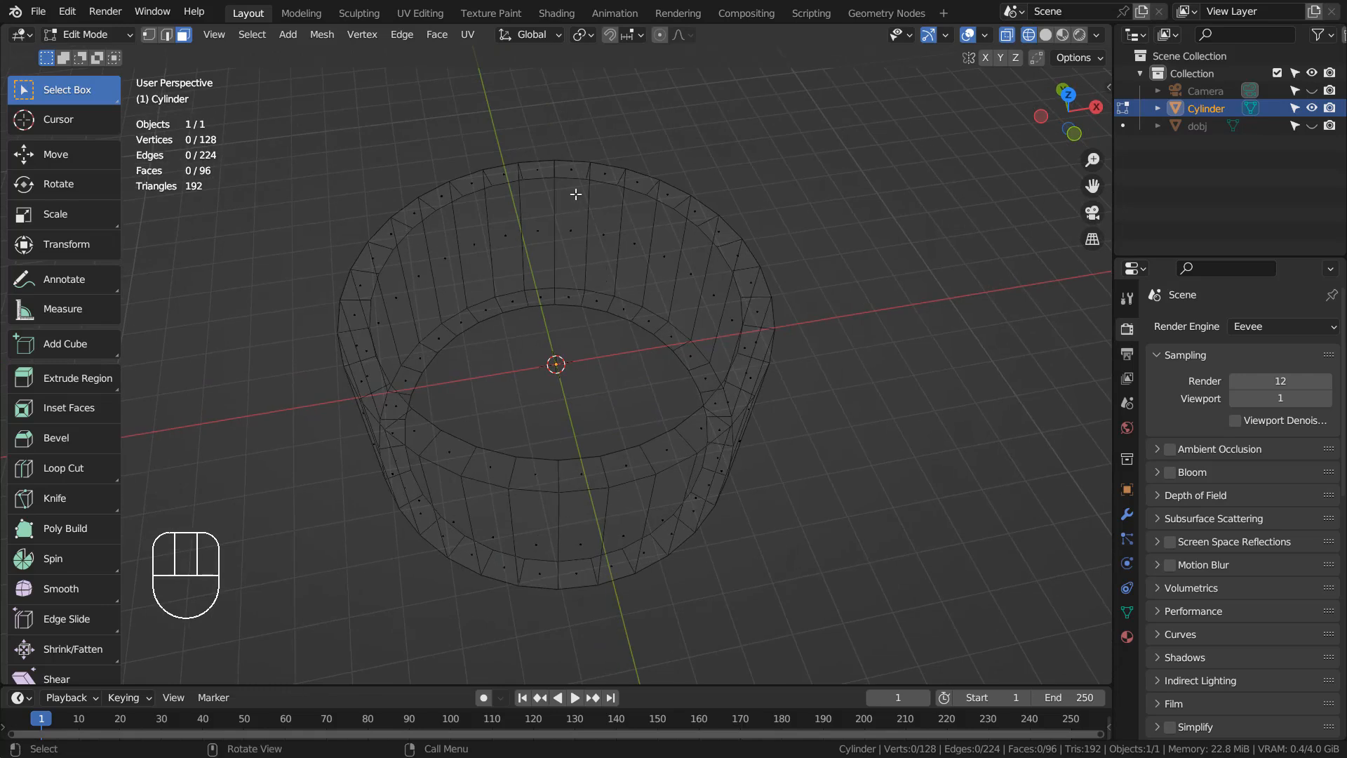
key(2)
alt+click(570, 181)
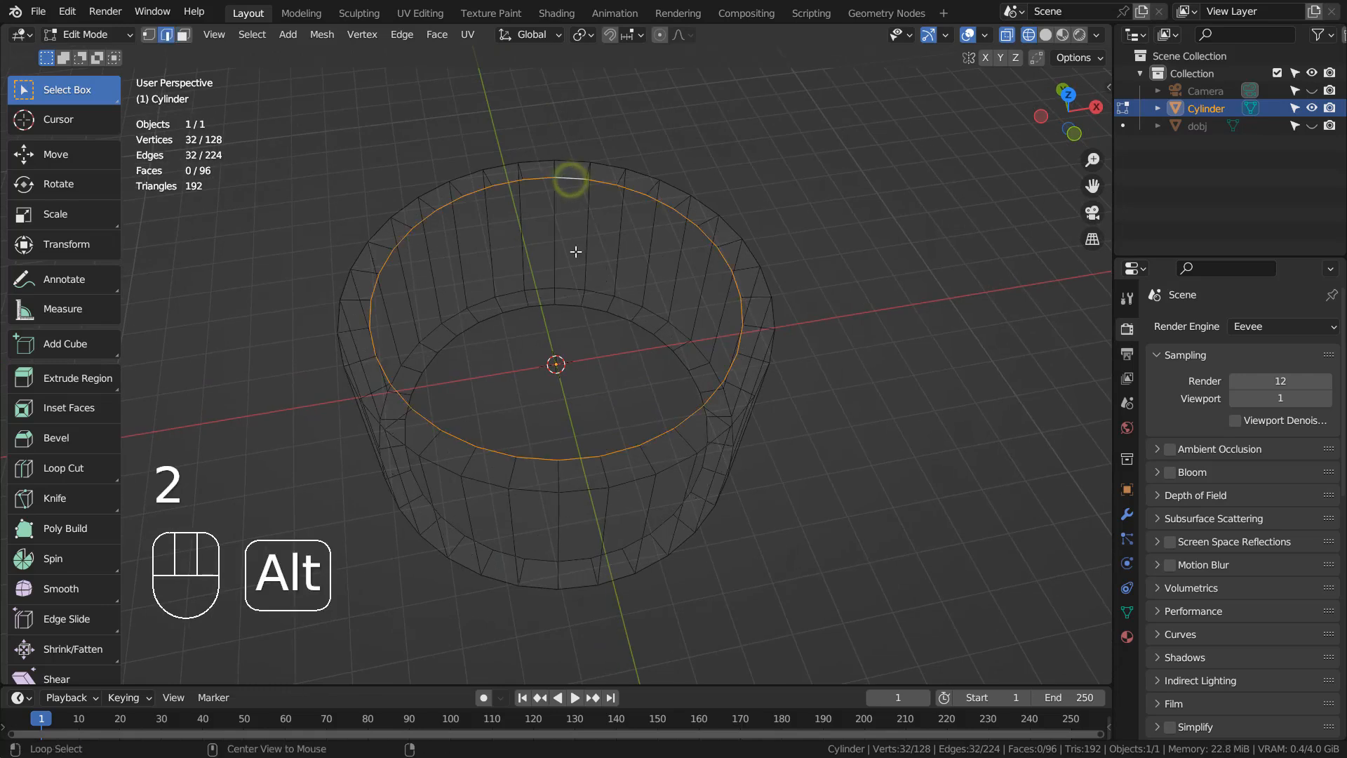
alt+shift+click(573, 298)
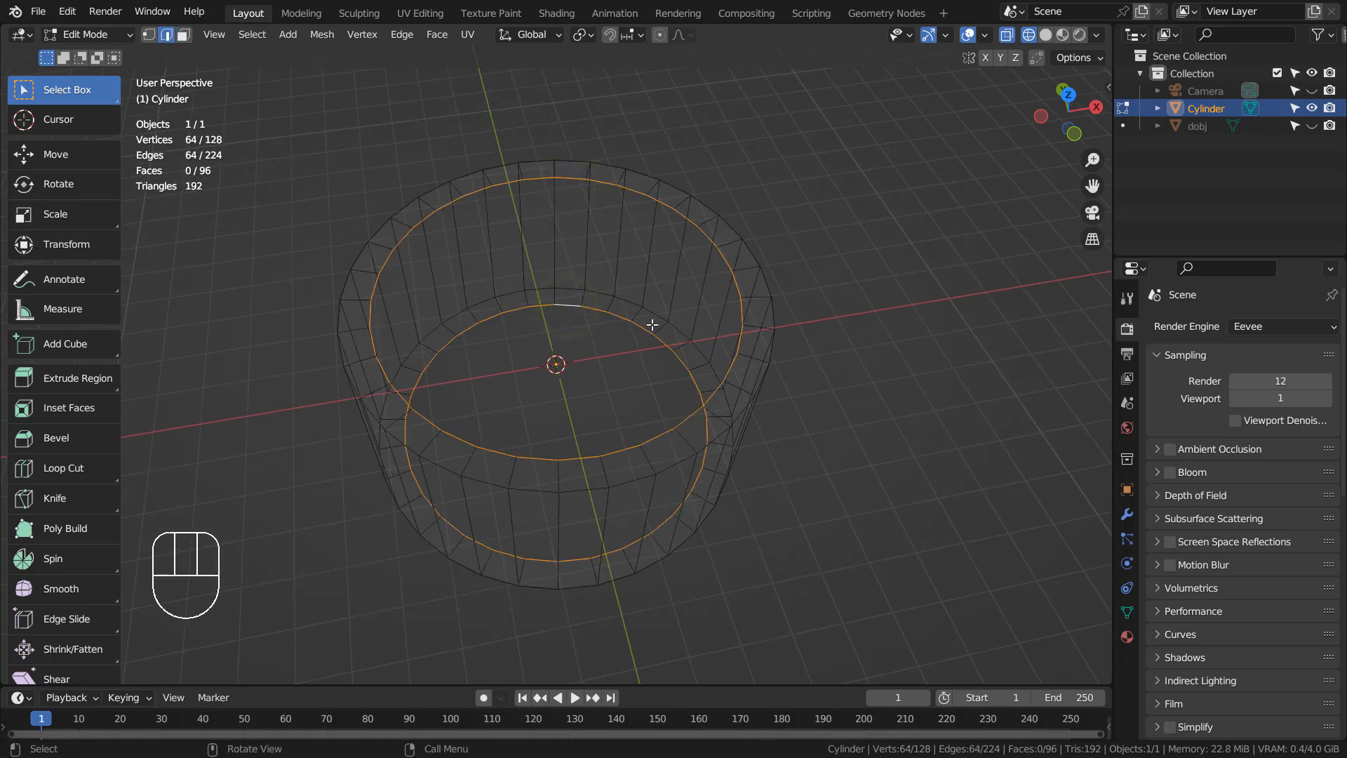
key(f)
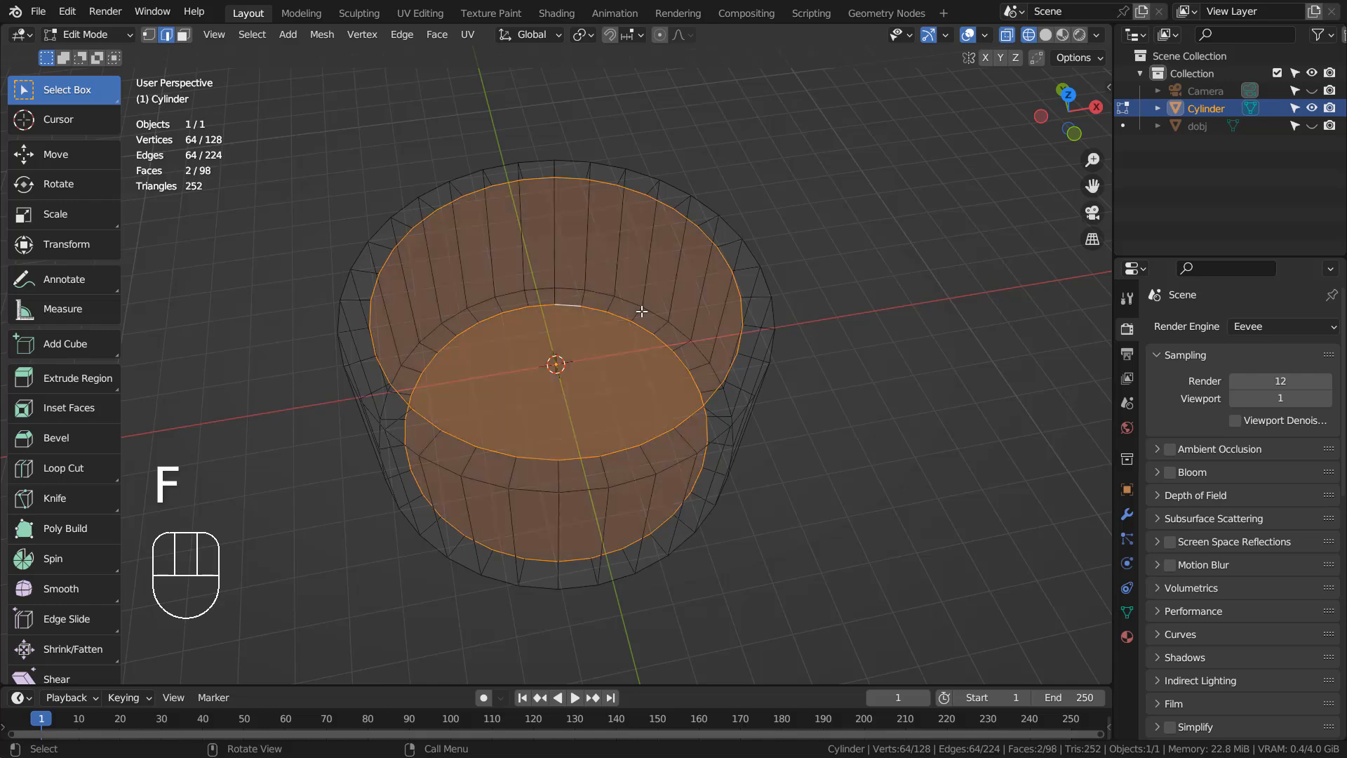
key(ctrl+z)
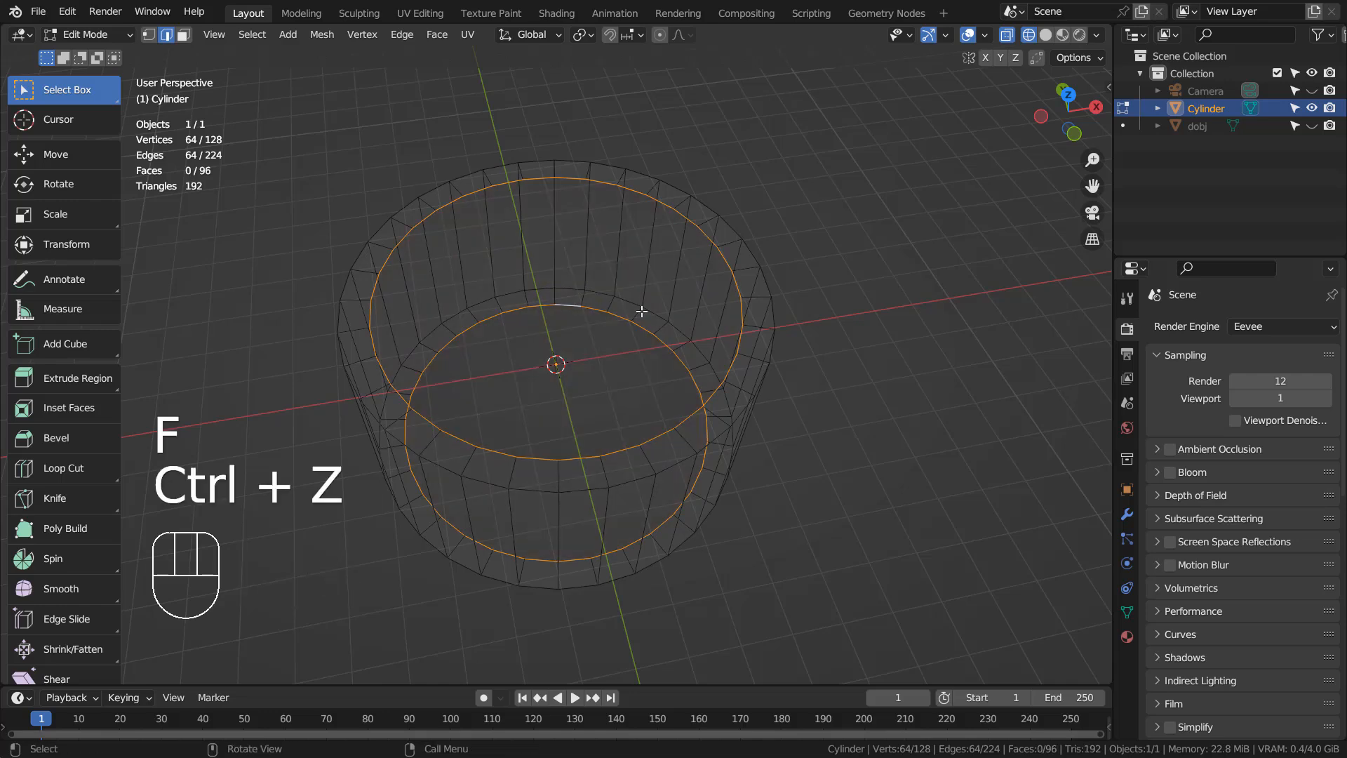
right_click(582, 180)
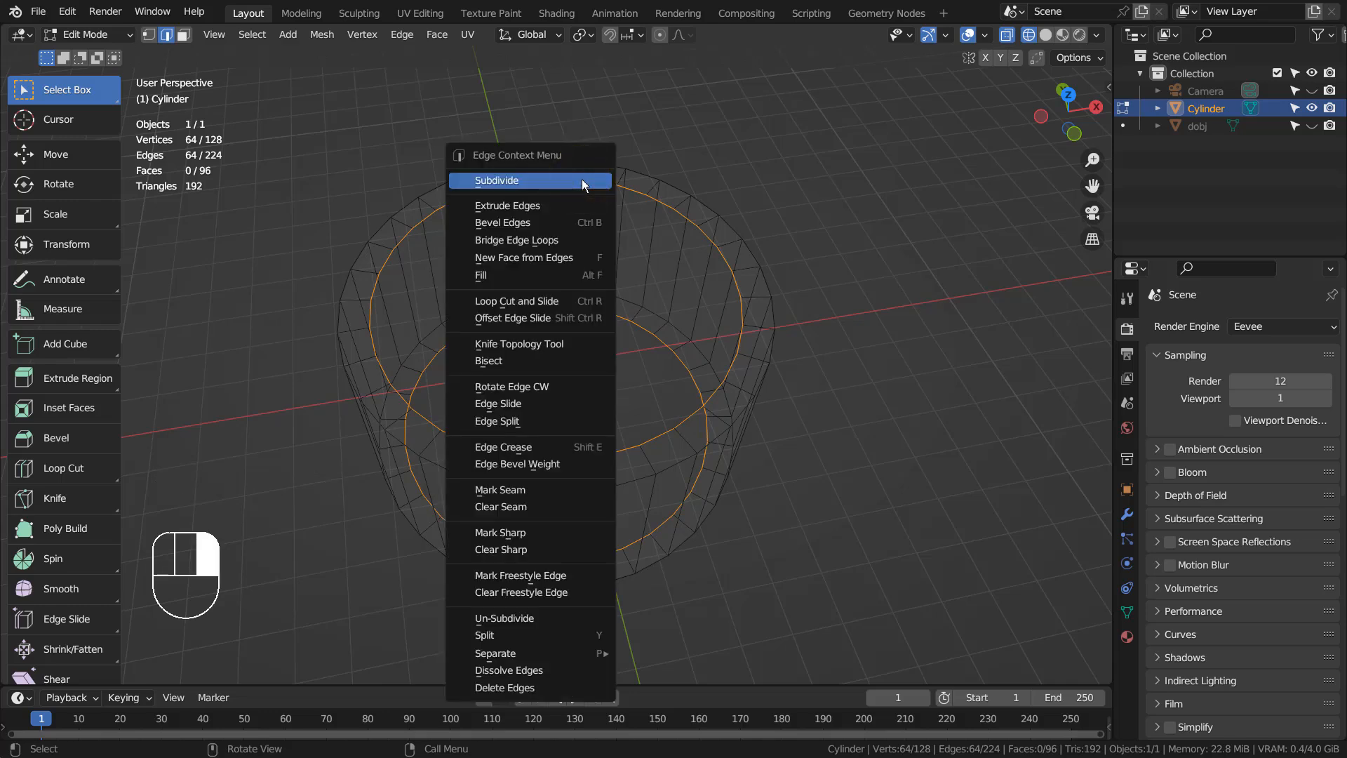
click(569, 233)
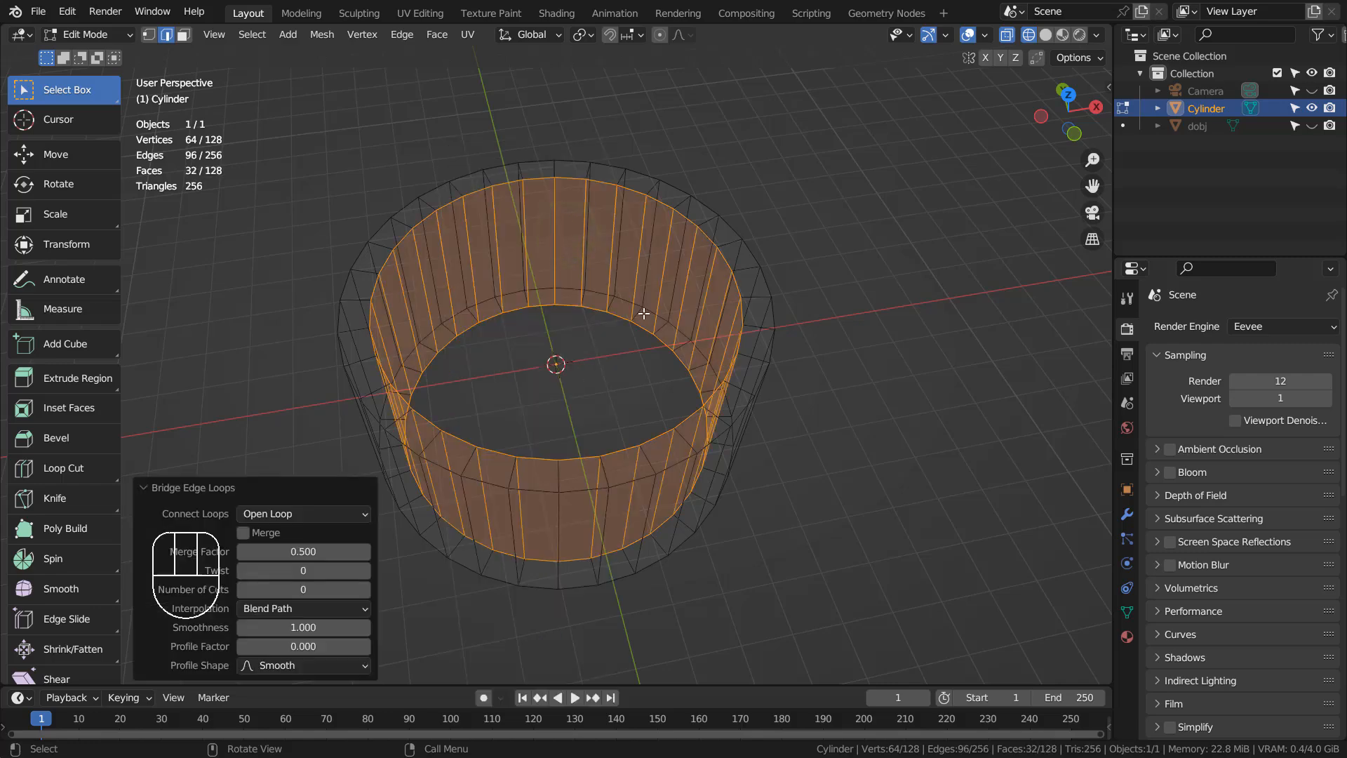
key(shift+z)
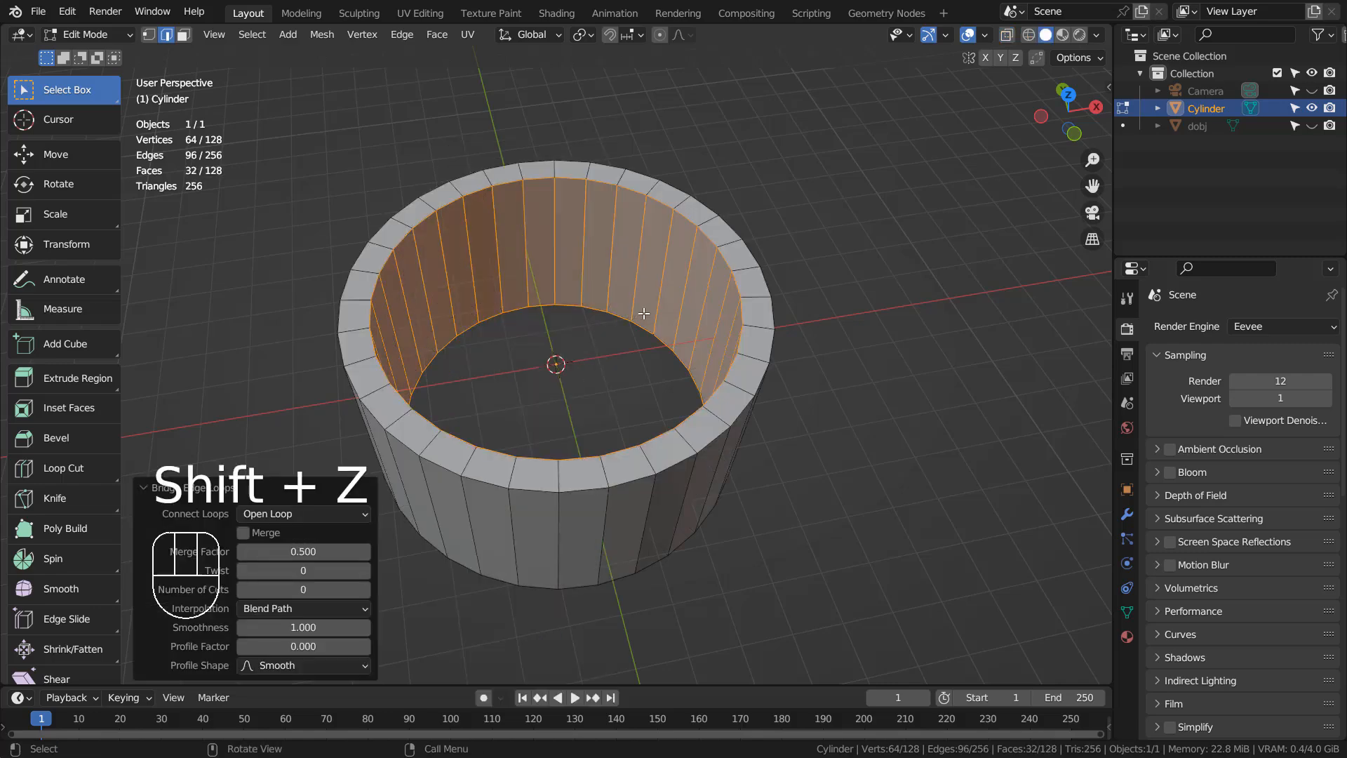
key(Tab)
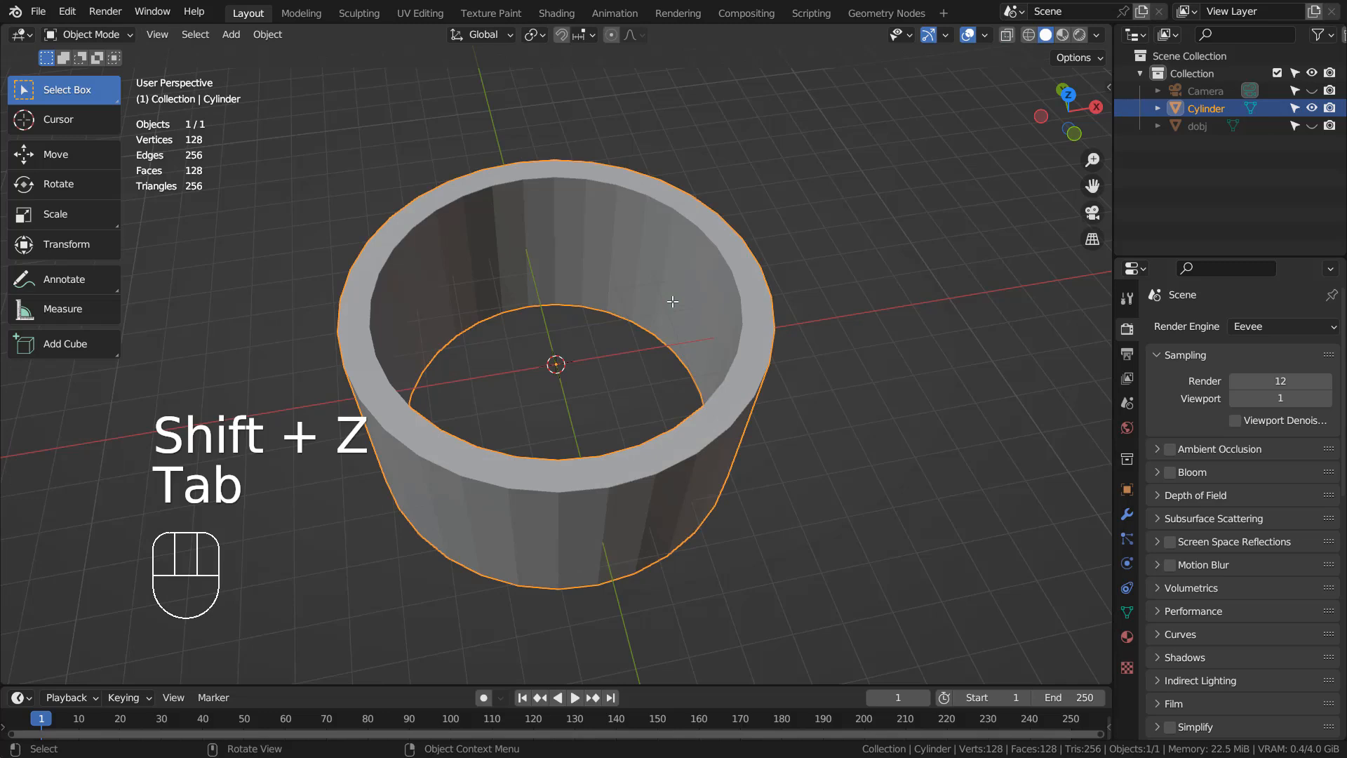
Unhide the diamond and scale the cylinder down uniformly by about 0.255
key(KP_0)
click(1311, 126)
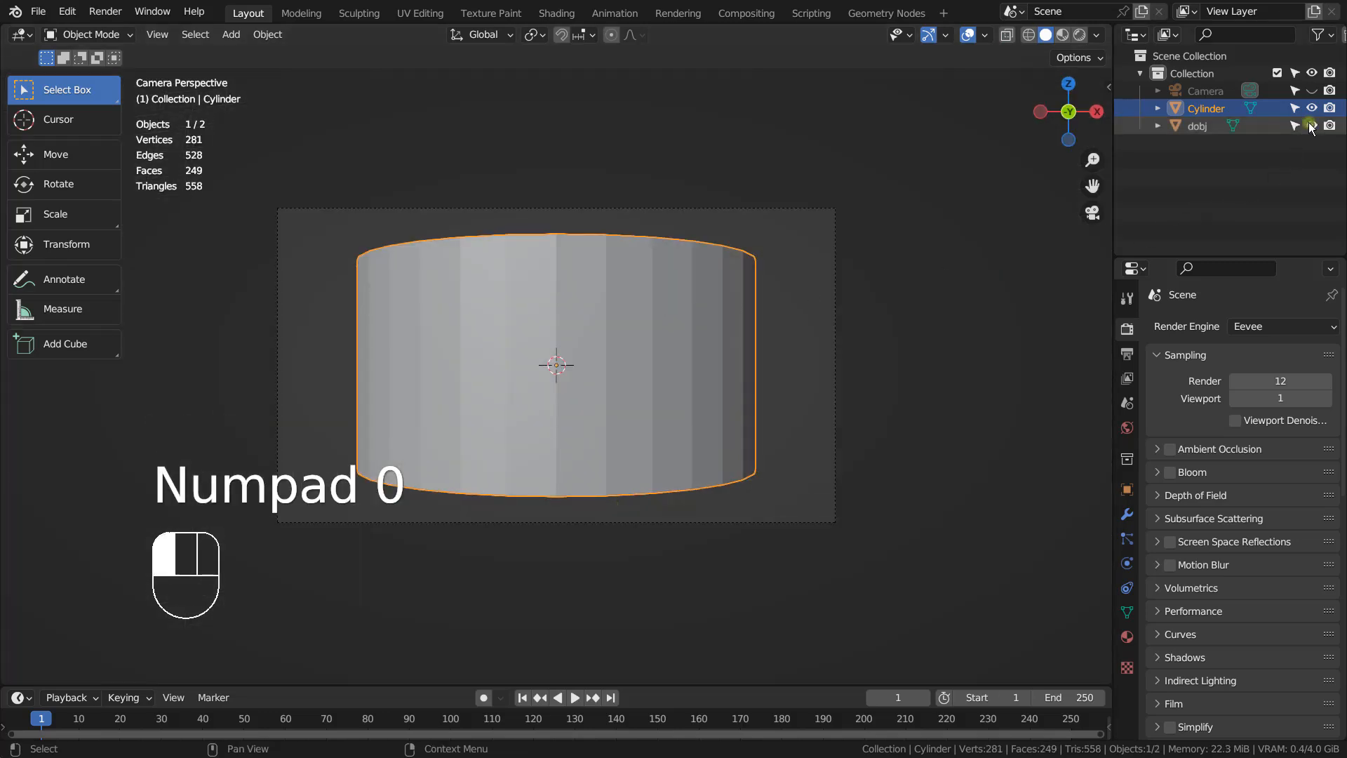
click(728, 338)
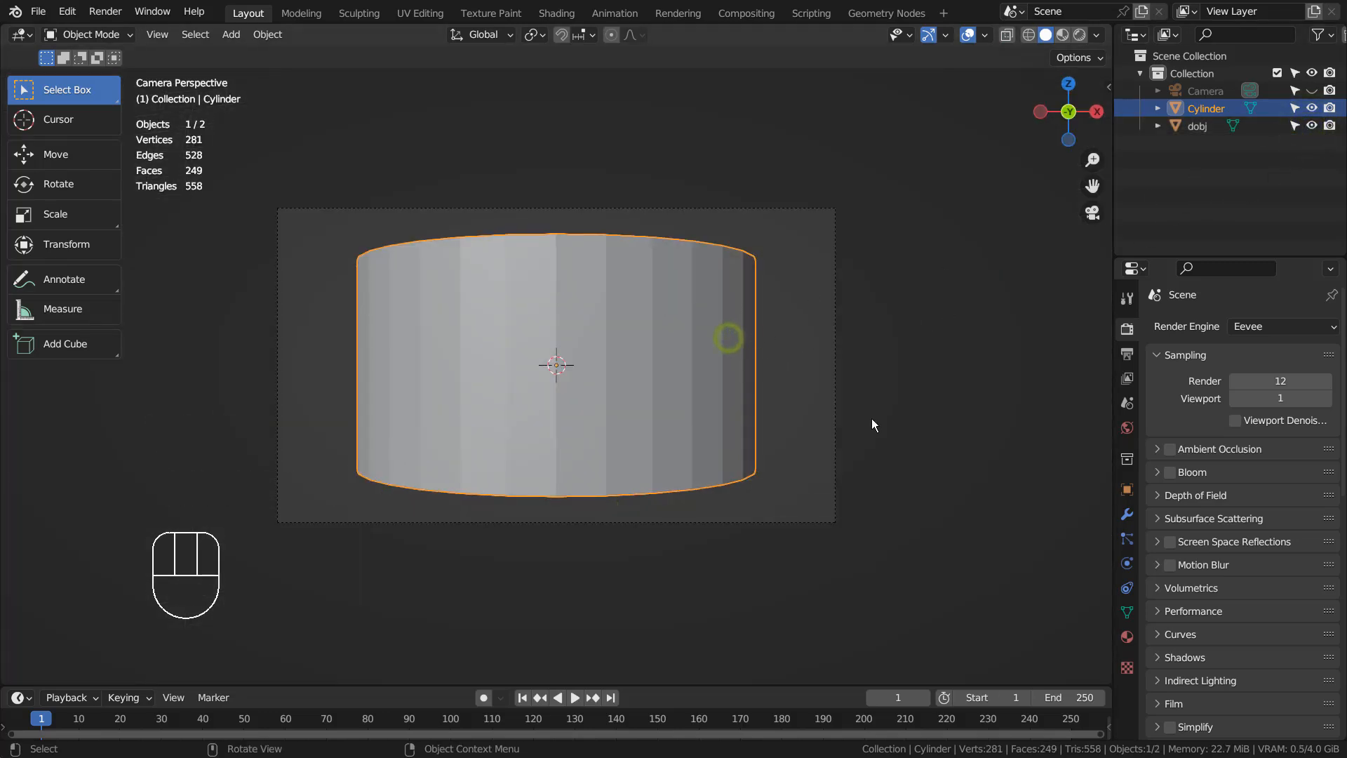
key(s)
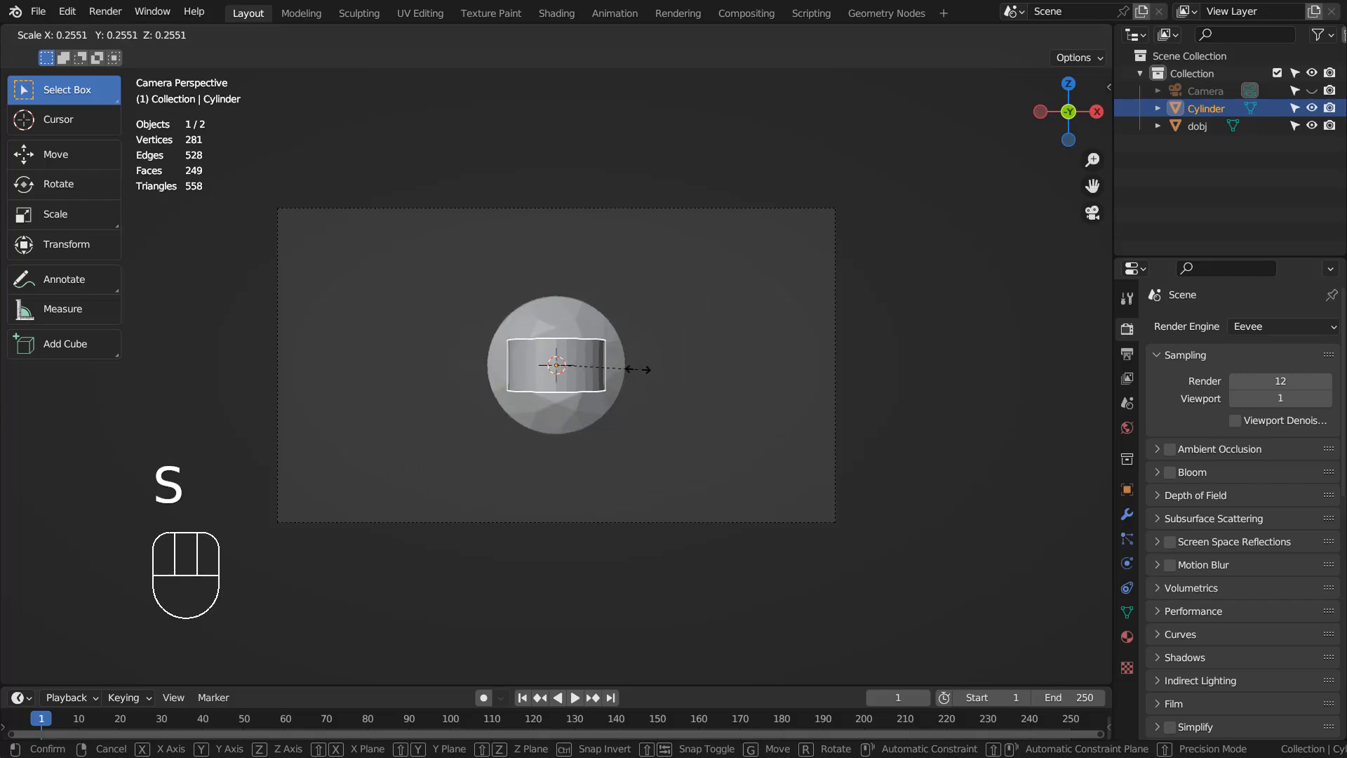
click(638, 369)
Scale the cylinder up uniformly by about 2.536 and move it about 2.96 m along Y behind the diamond
key(KP_7)
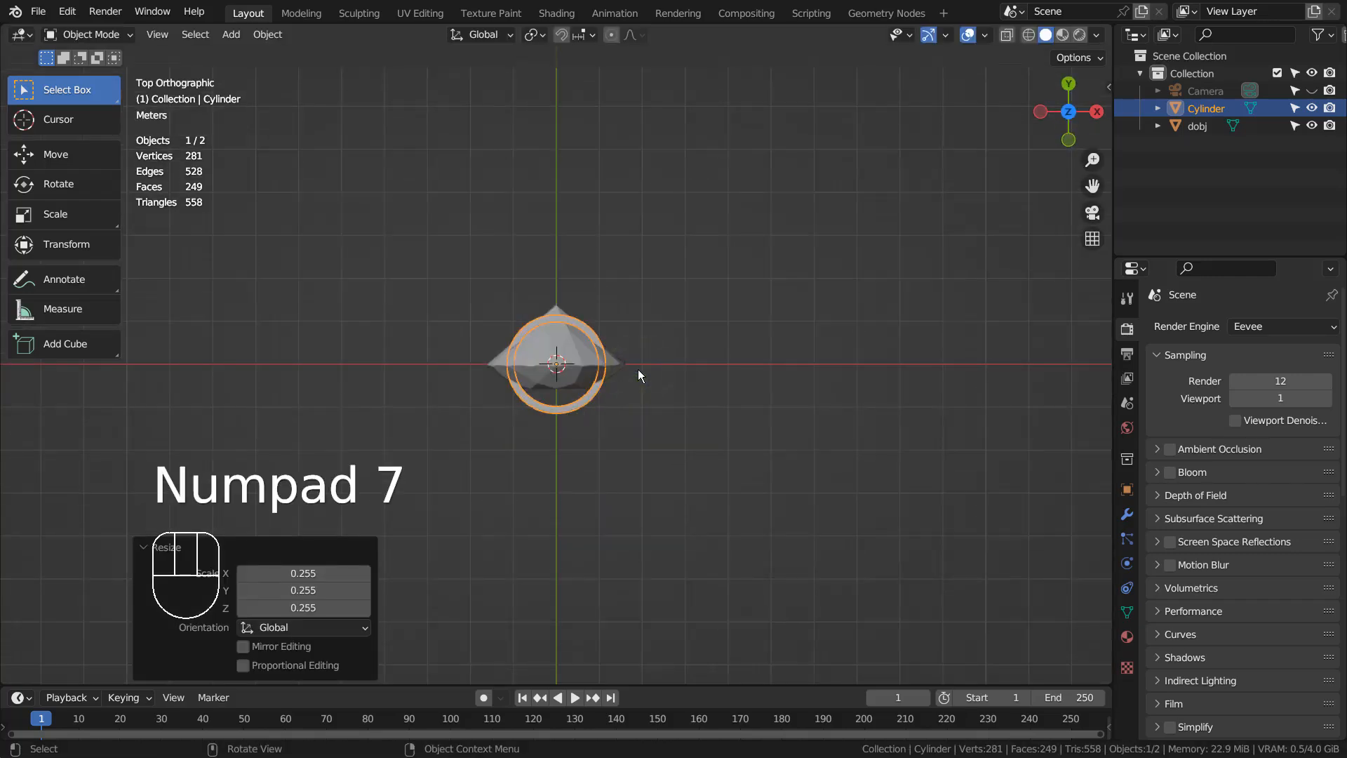
key(s)
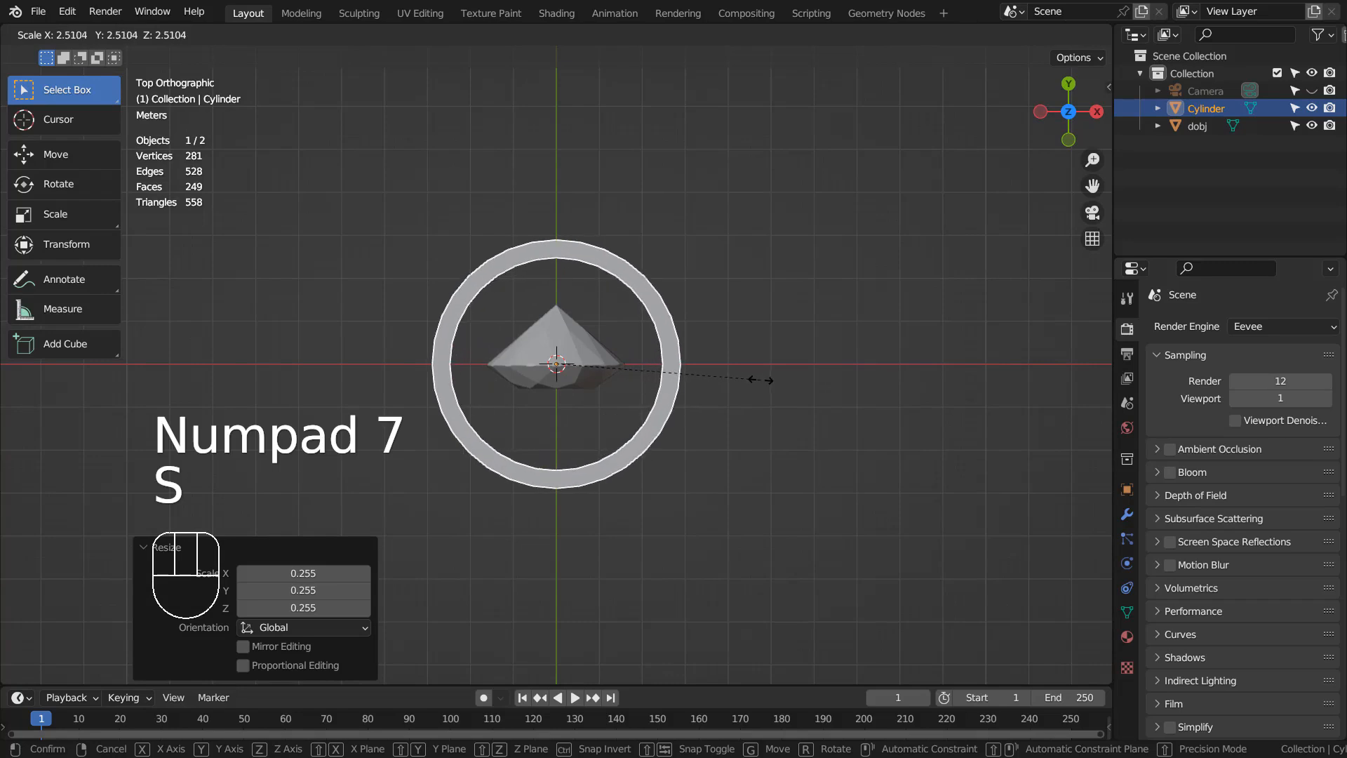
click(763, 380)
key(g)
key(y)
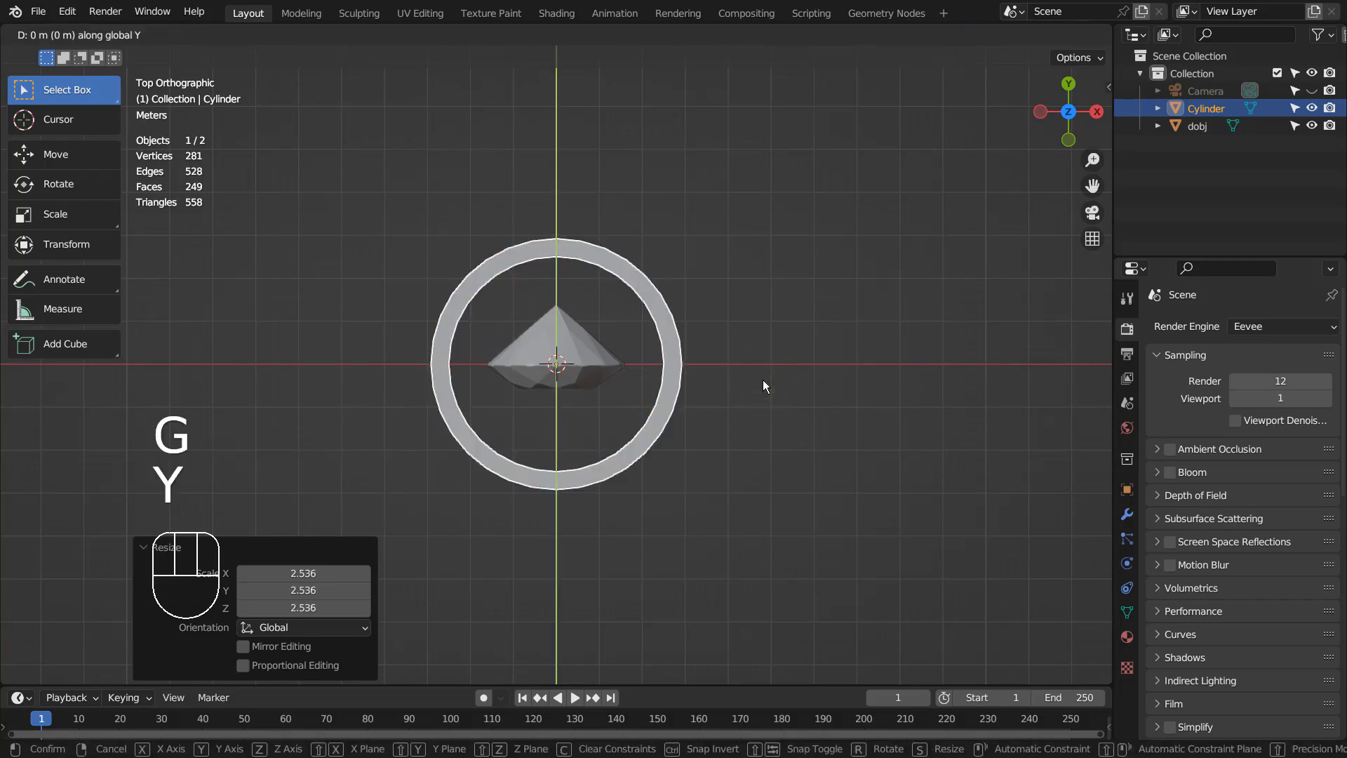
click(763, 253)
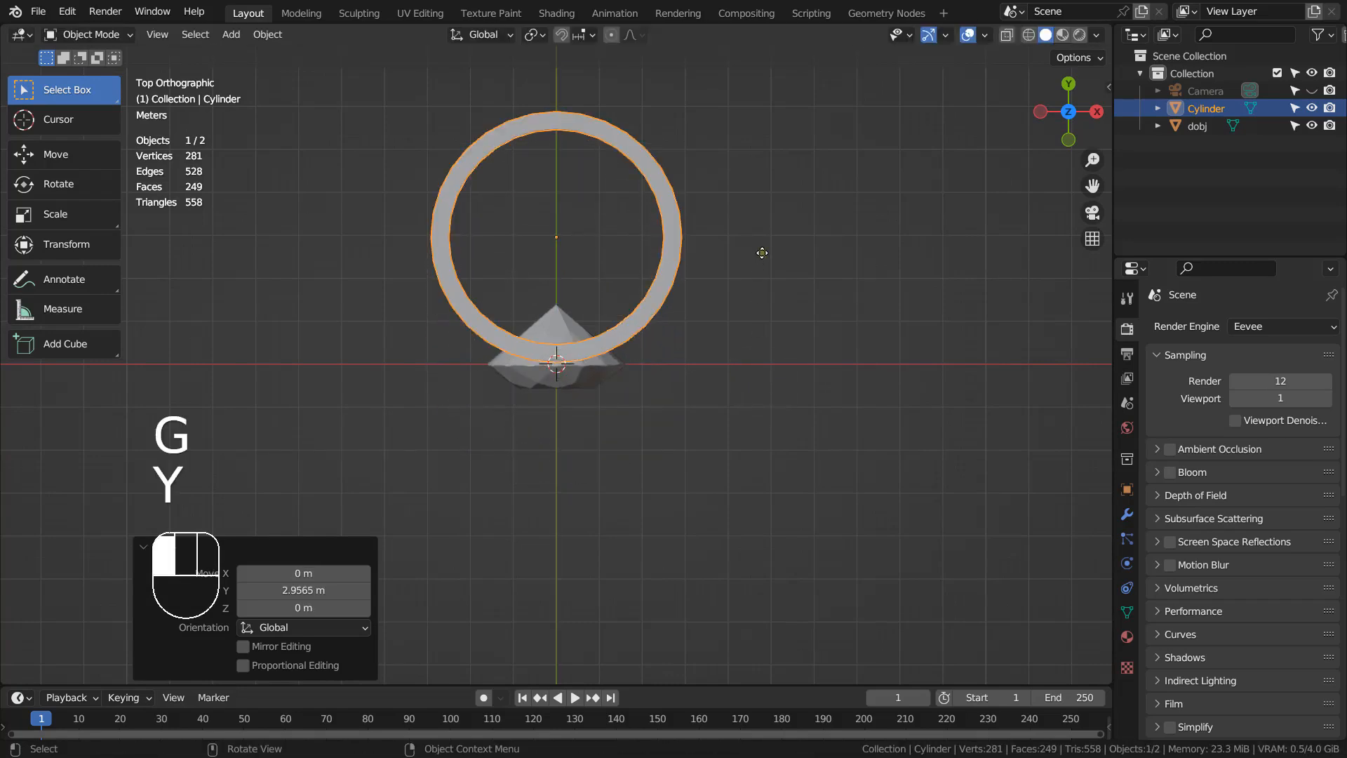
Flatten the cylinder band along Z by about 0.534 and shade it smooth
key(KP_0)
key(s)
key(z)
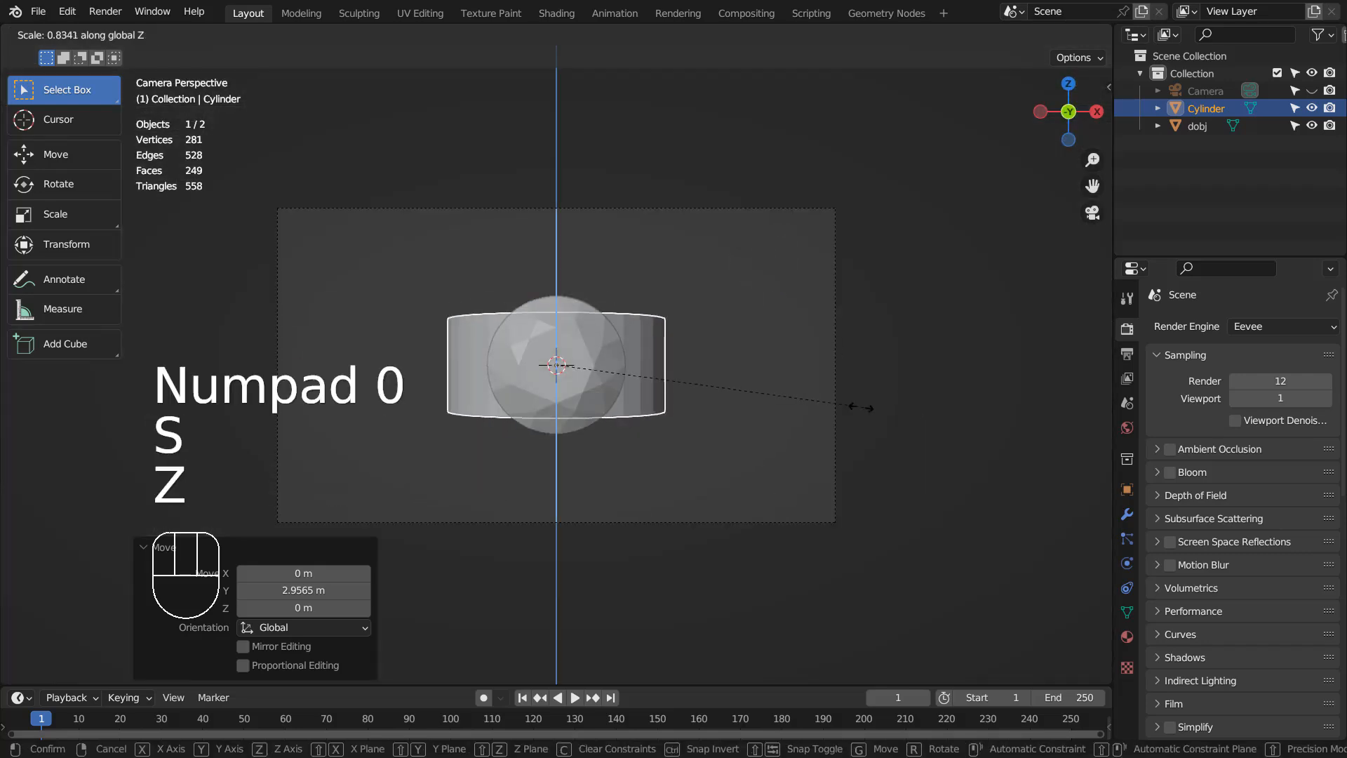
click(753, 397)
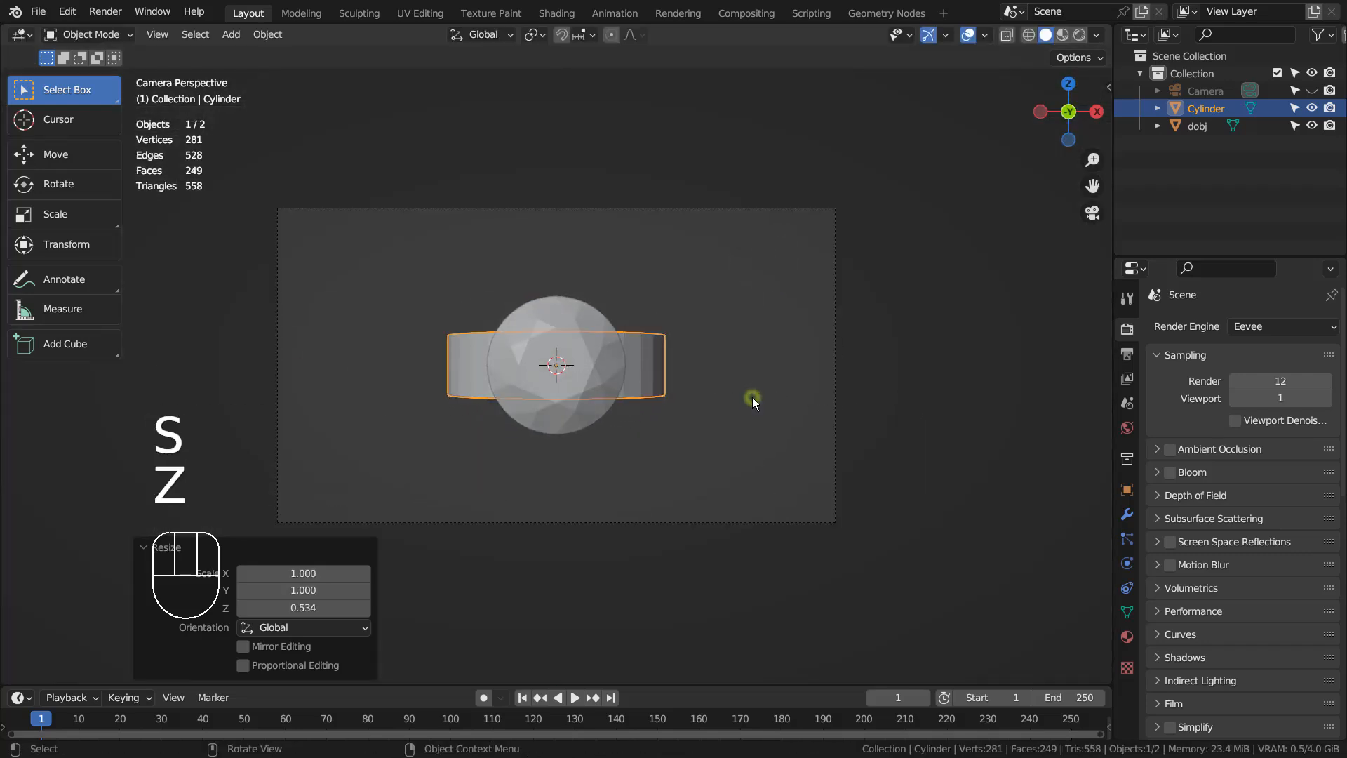
right_click(633, 366)
click(650, 359)
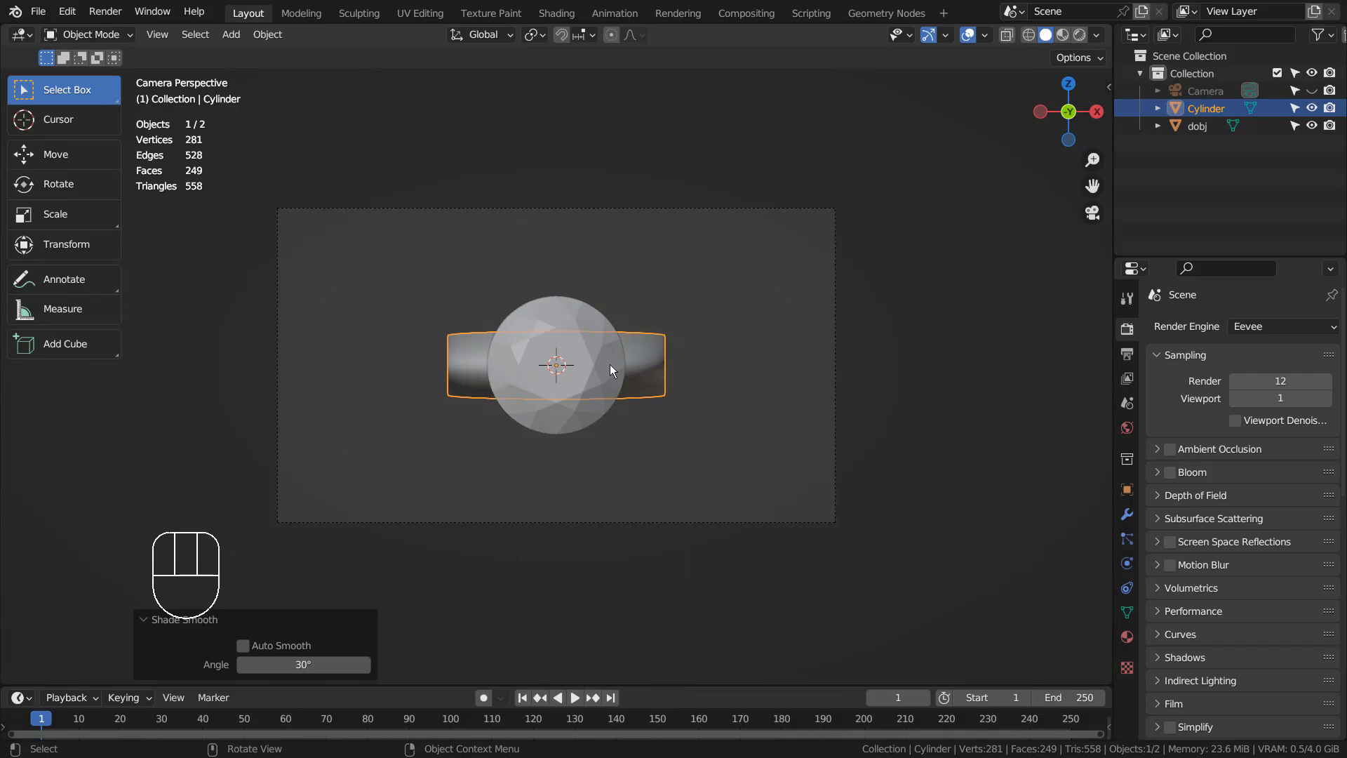
click(609, 365)
click(664, 384)
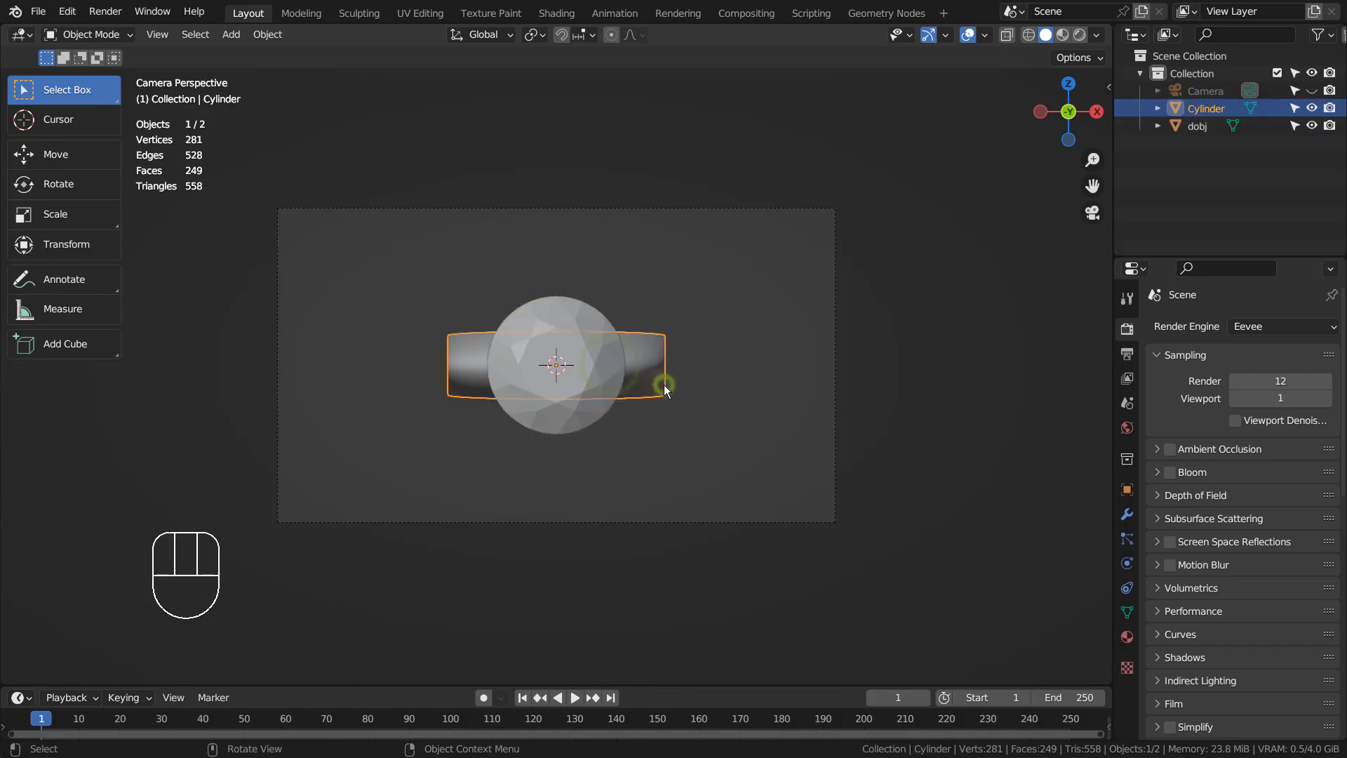
Enlarge the band uniformly by about 1.916 and flatten it along Z by about 0.220
key(s)
click(764, 389)
key(s)
key(z)
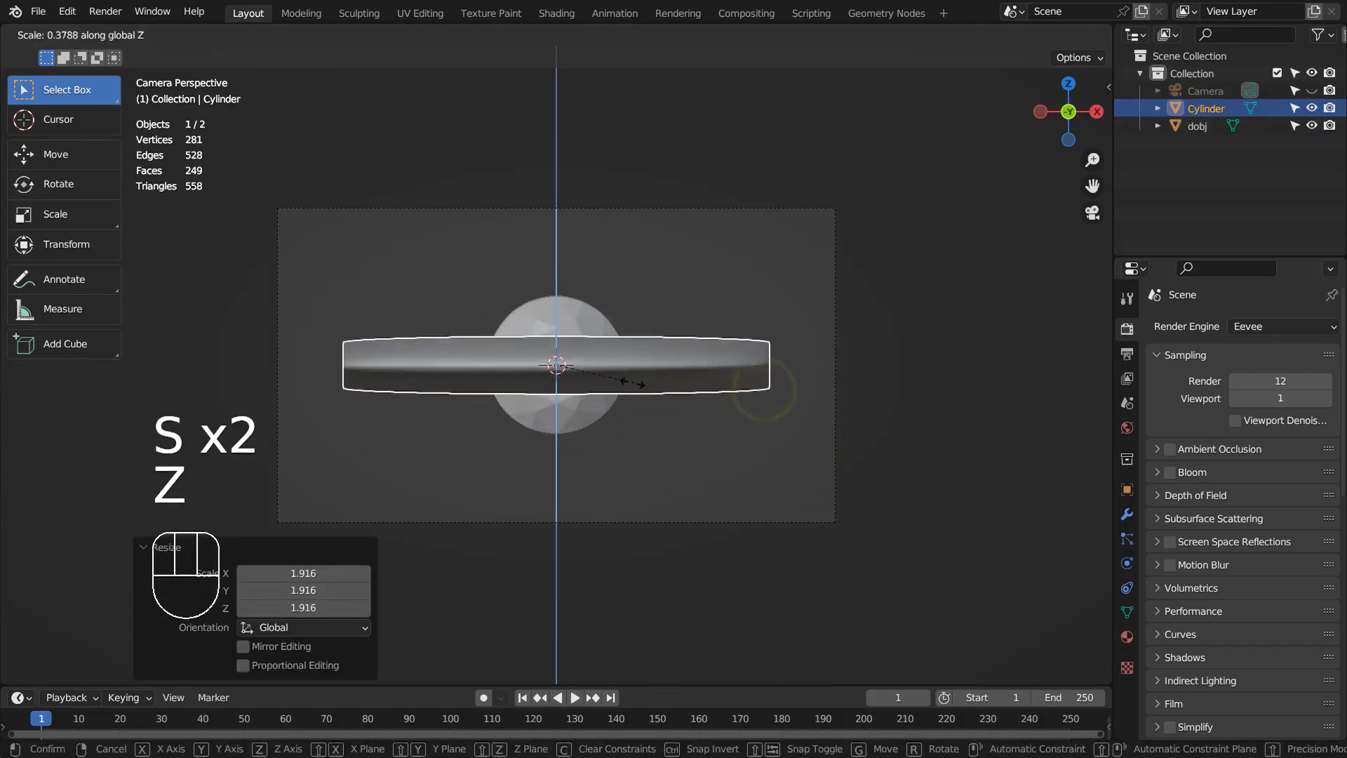
click(601, 377)
Move the band about 3.68 m along Y in the top view so its front edge meets the diamond's tip
key(KP_7)
key(g)
key(y)
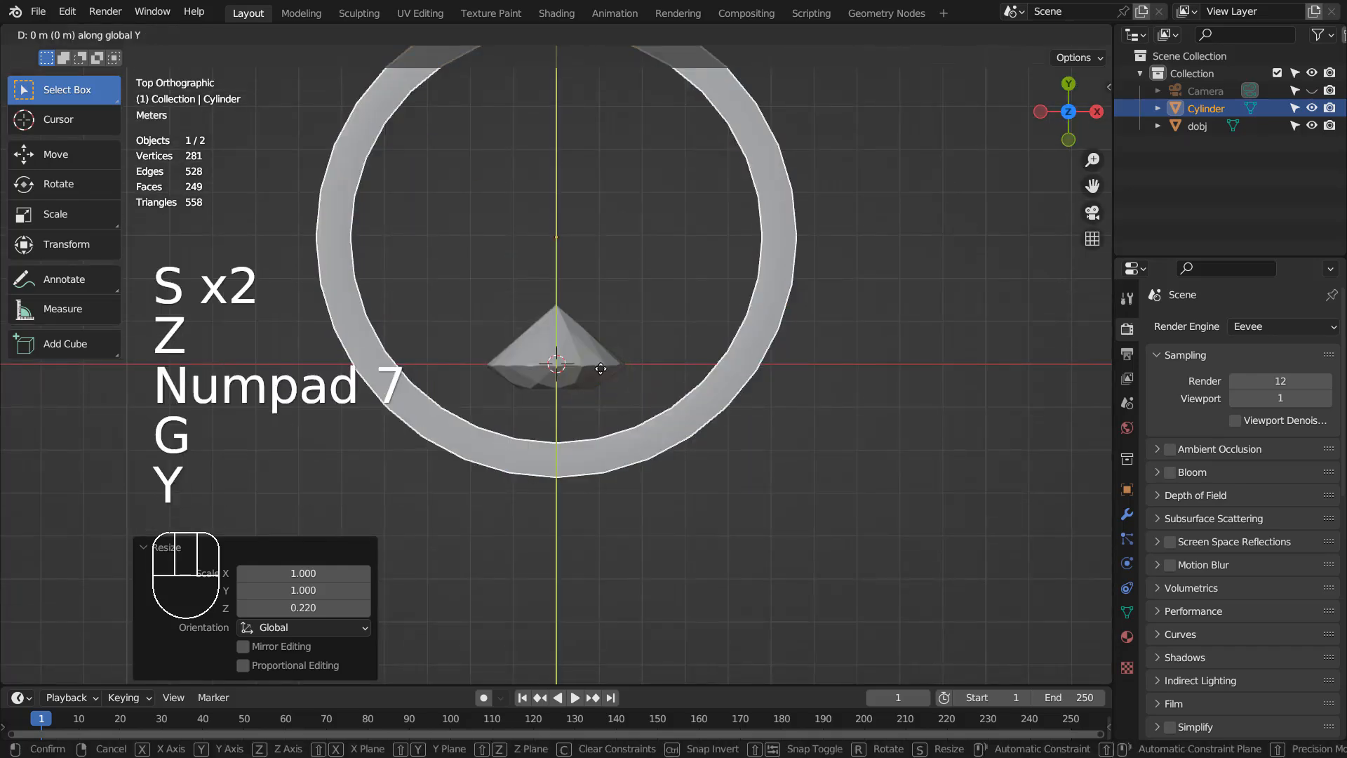
click(588, 220)
Scale the band up uniformly by about 2.642 and move it about 9.10 m along Y, back behind the diamond
scroll(687, 320, down, 10)
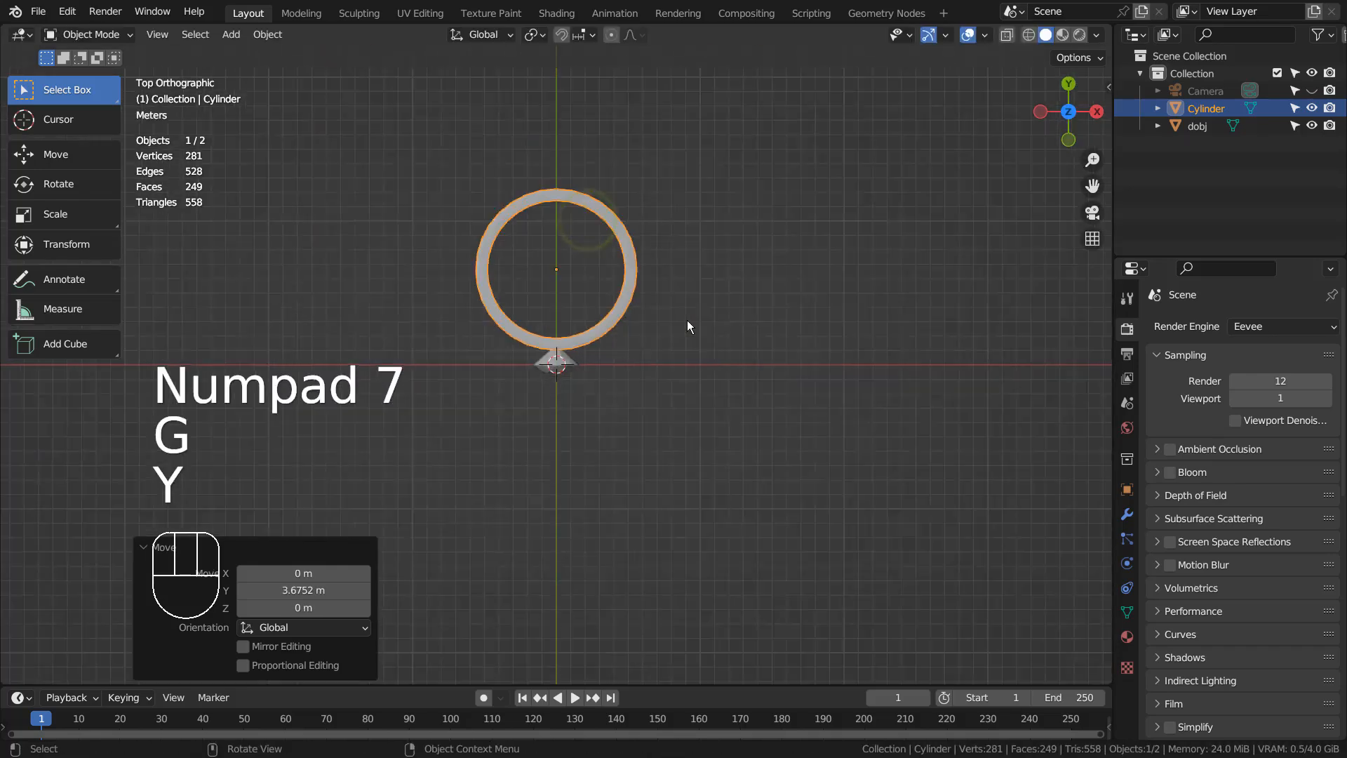
key(s)
click(903, 326)
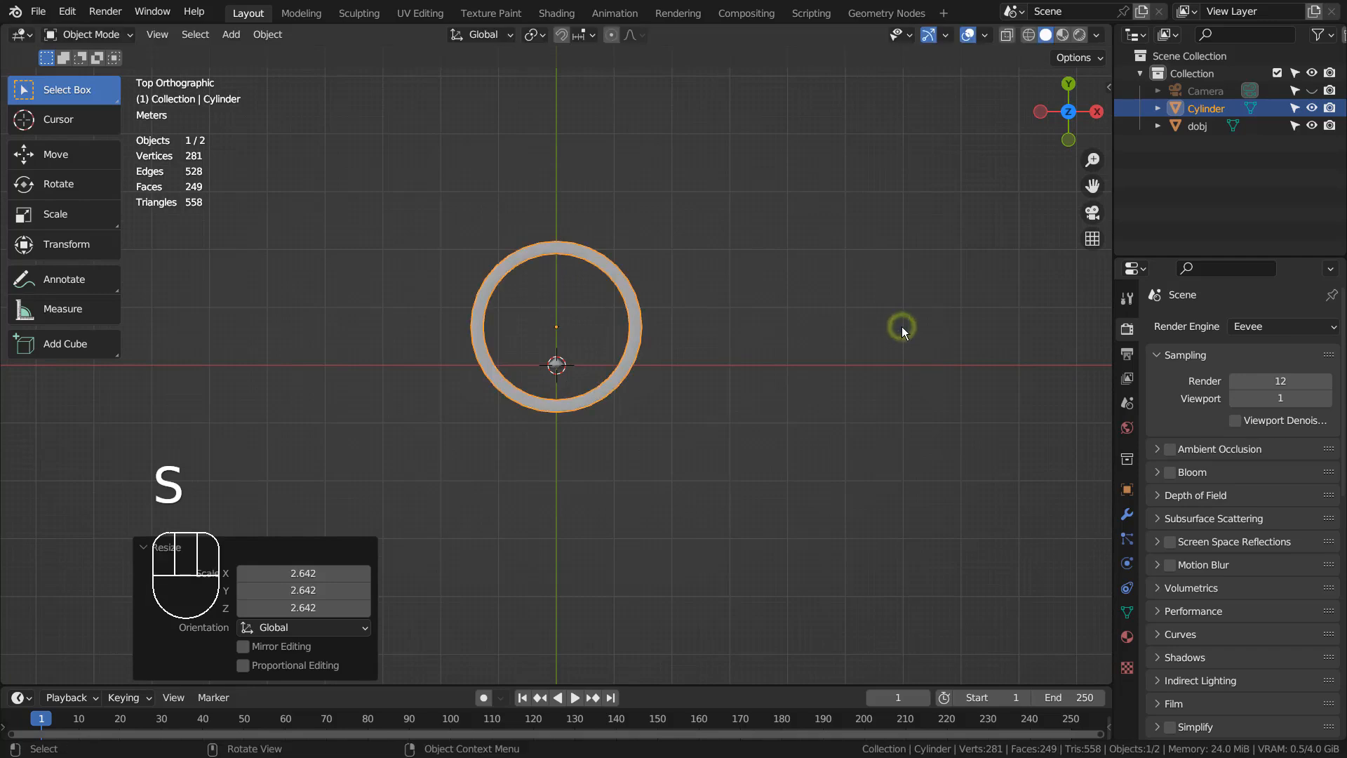
key(g)
key(z)
key(g)
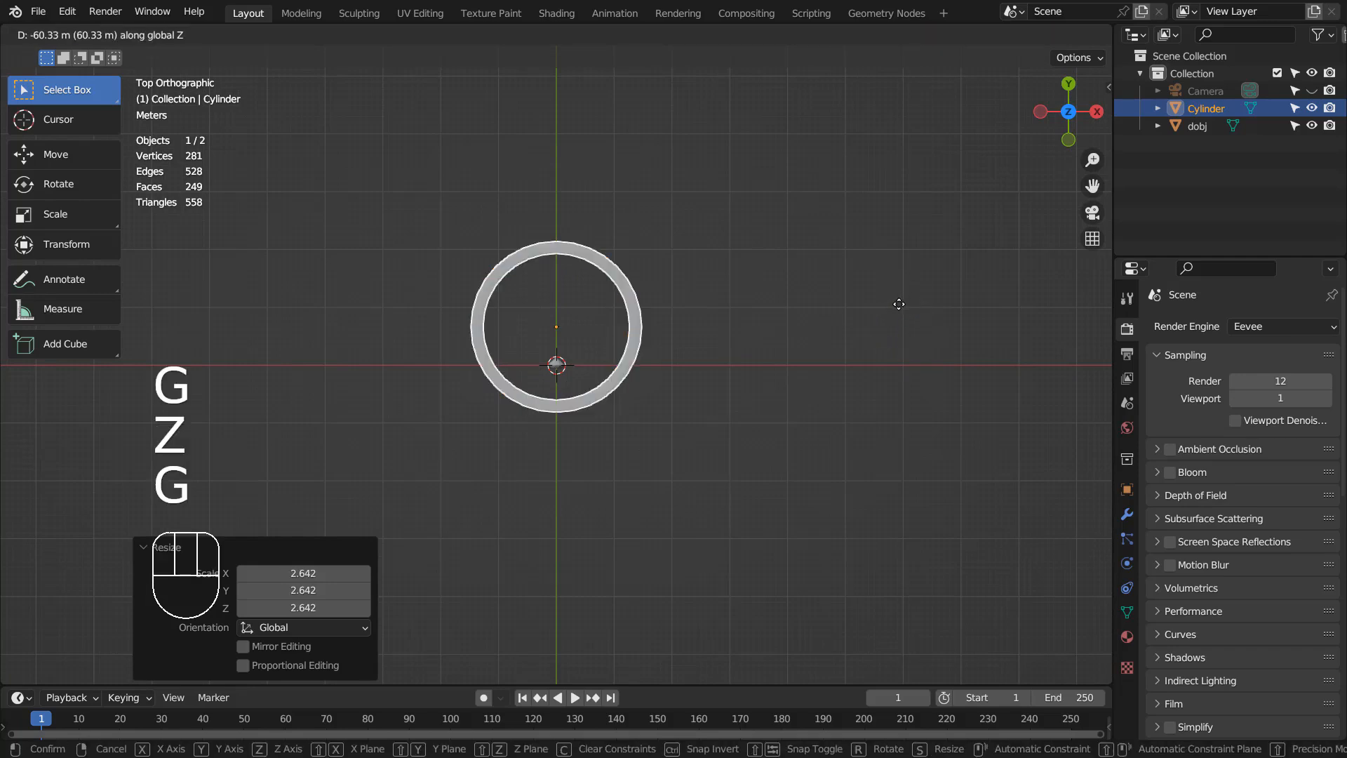
key(y)
click(911, 275)
key(KP_0)
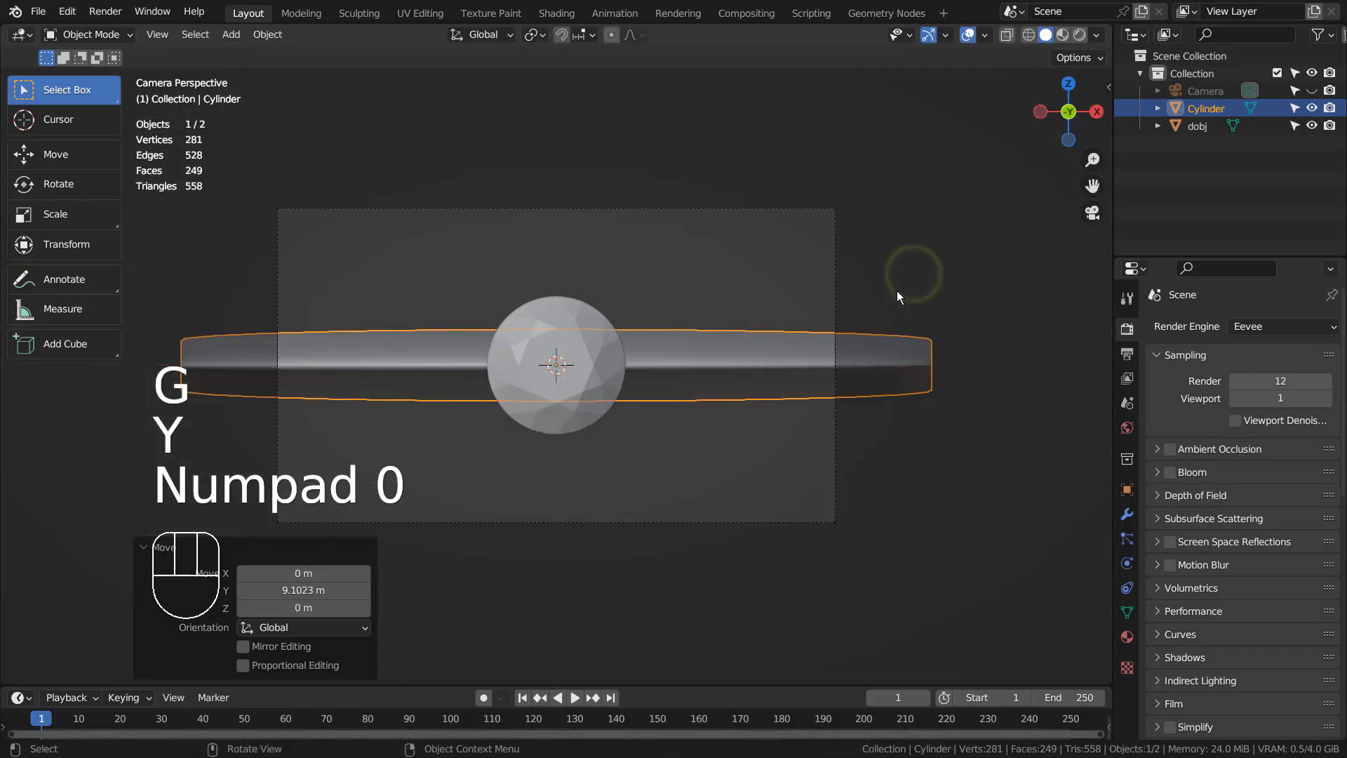
Select the diamond and band together and rotate them by about 2.66° in the right side view
click(638, 460)
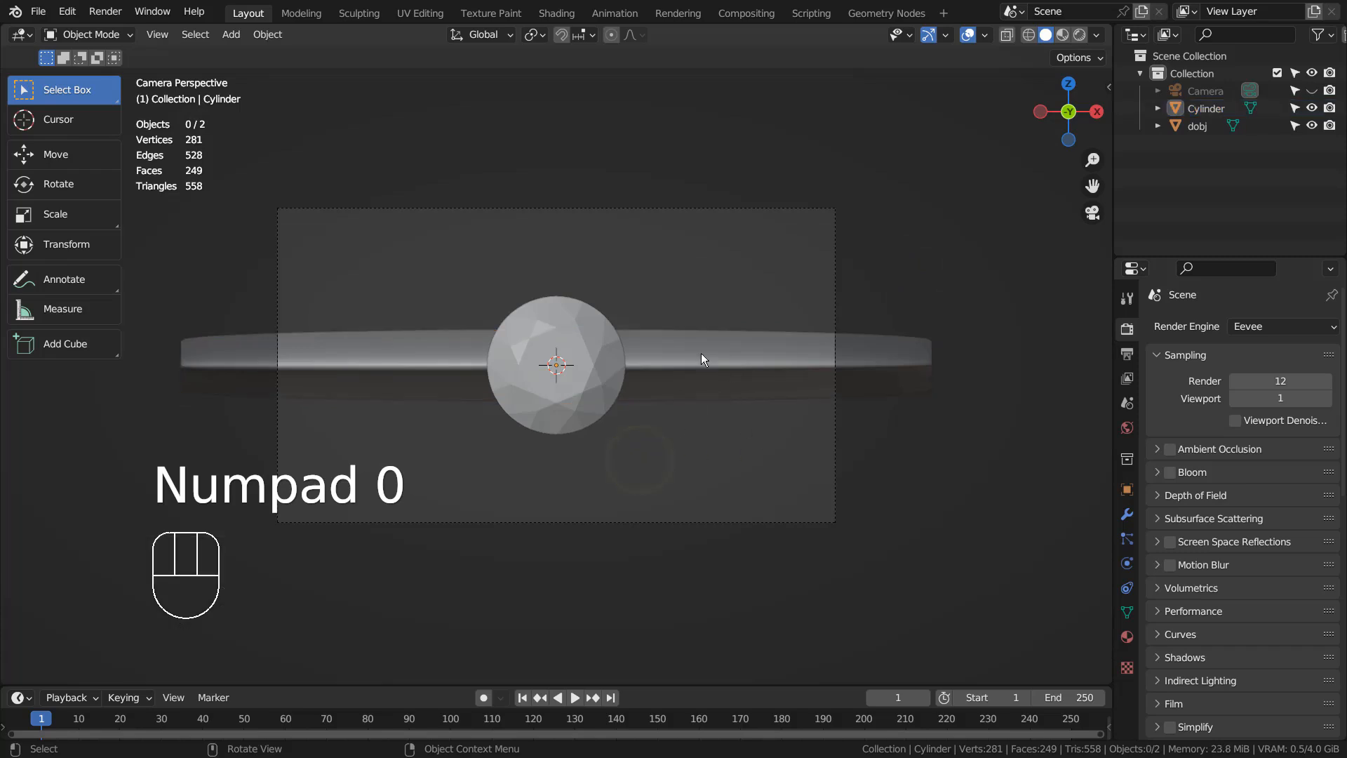
drag(566, 247, 702, 444)
key(KP_3)
key(r)
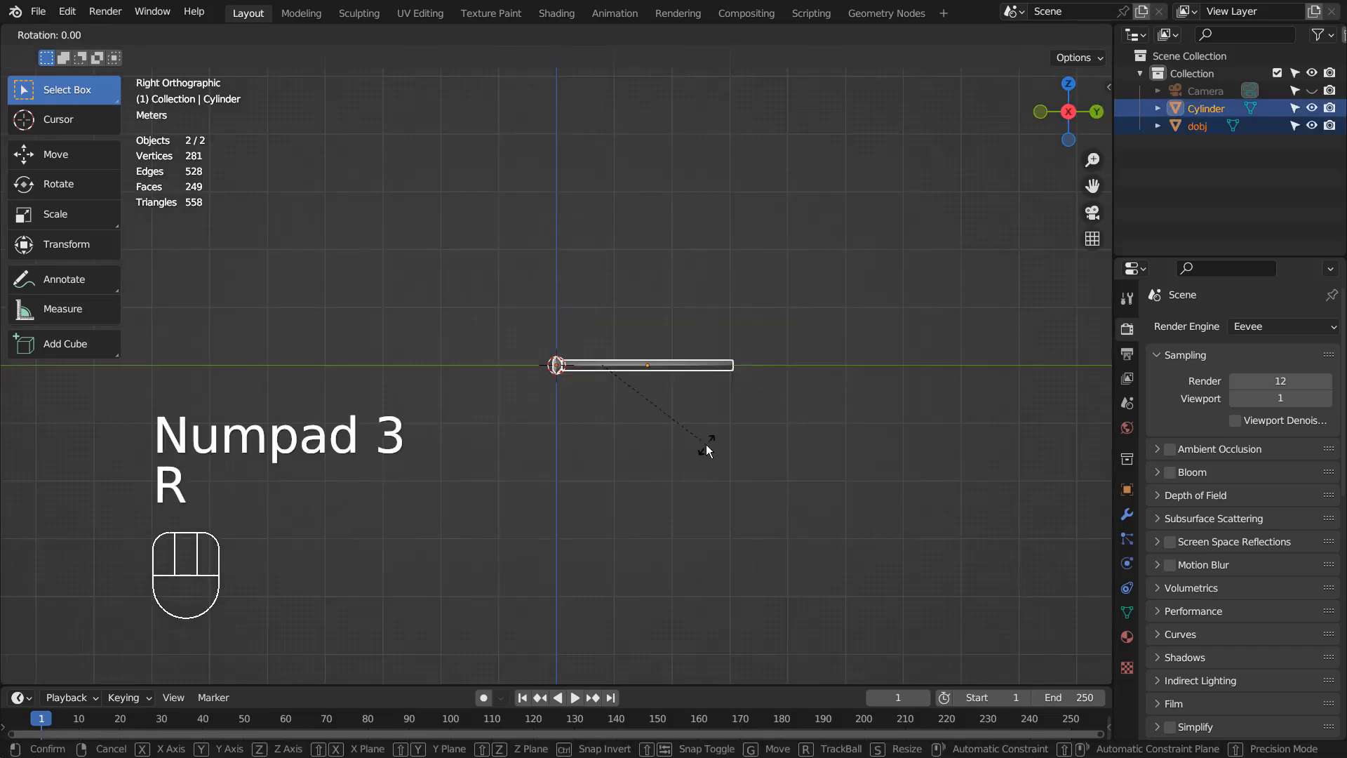
click(707, 454)
key(KP_0)
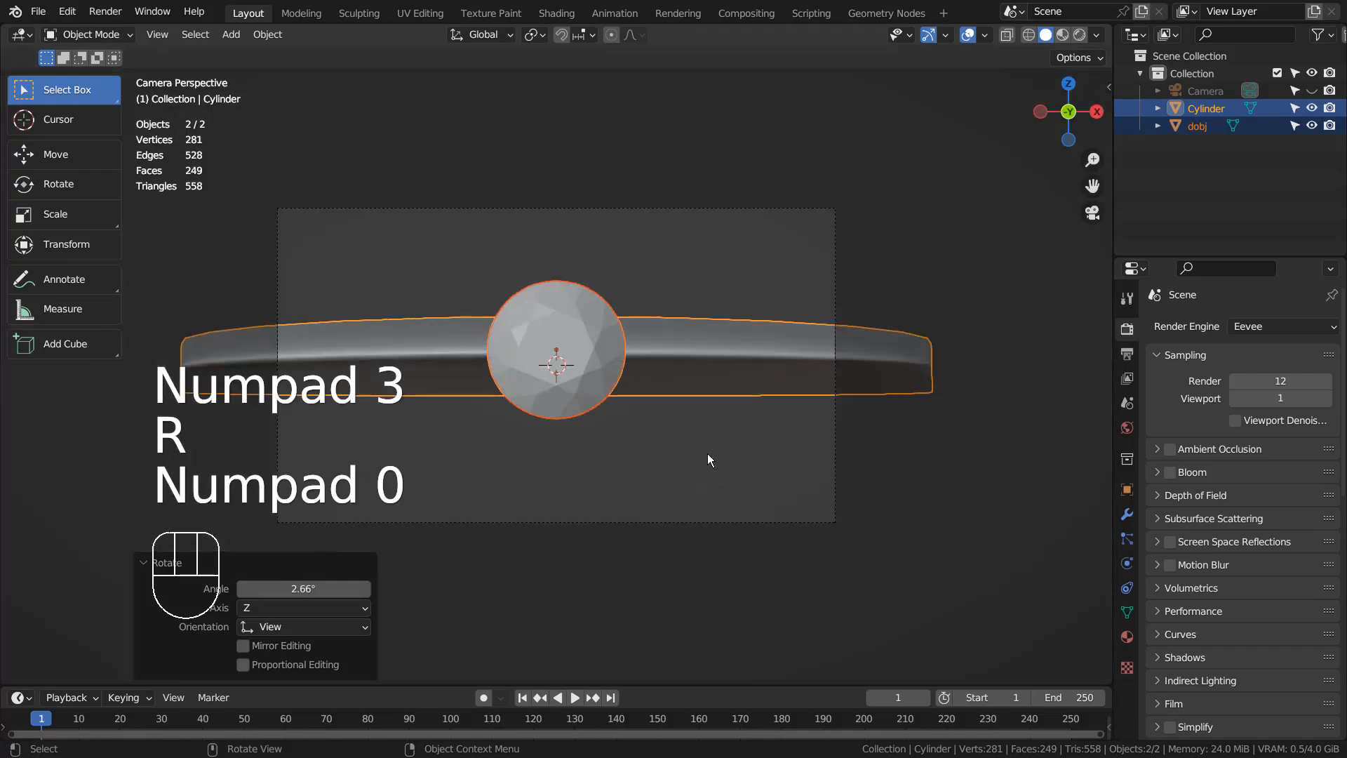
Rotate the diamond and band together by about -13.8° in the right side view
key(KP_0)
key(r)
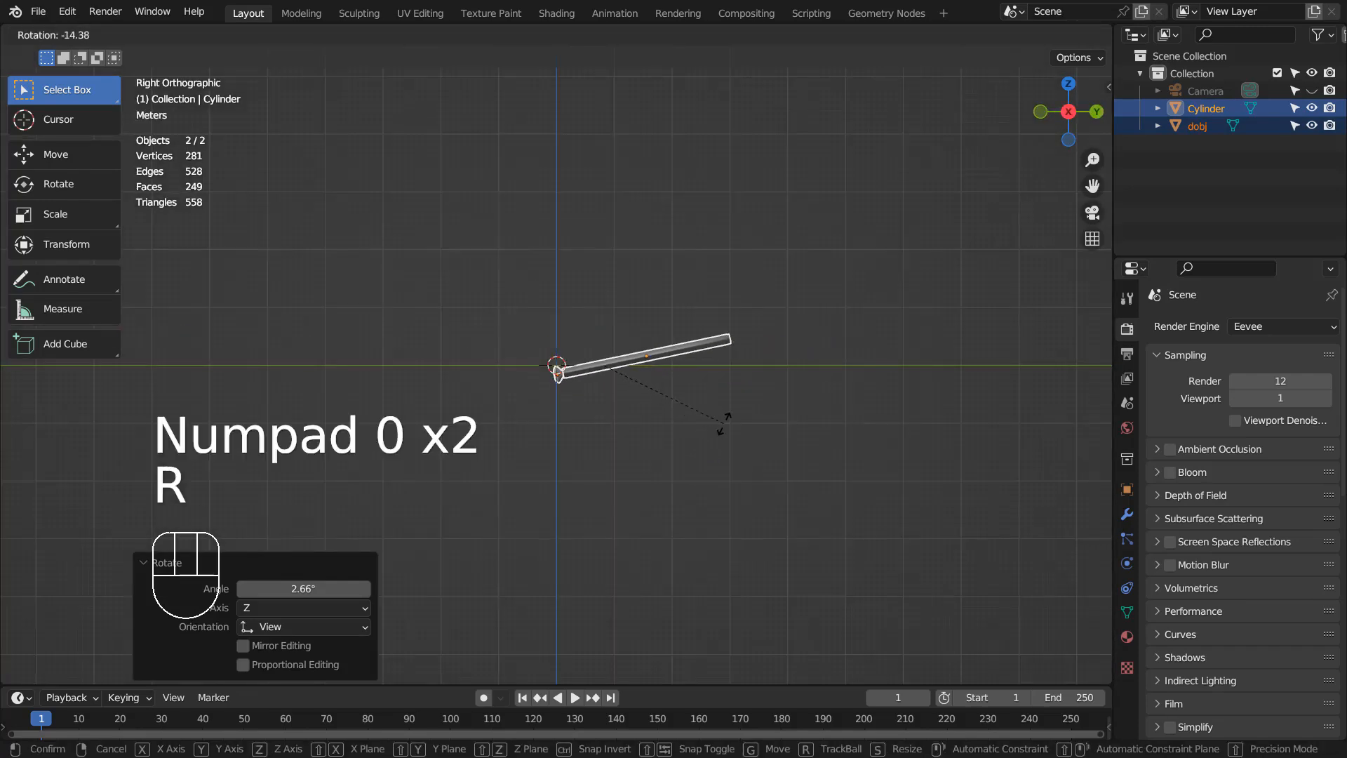
click(723, 423)
key(KP_0)
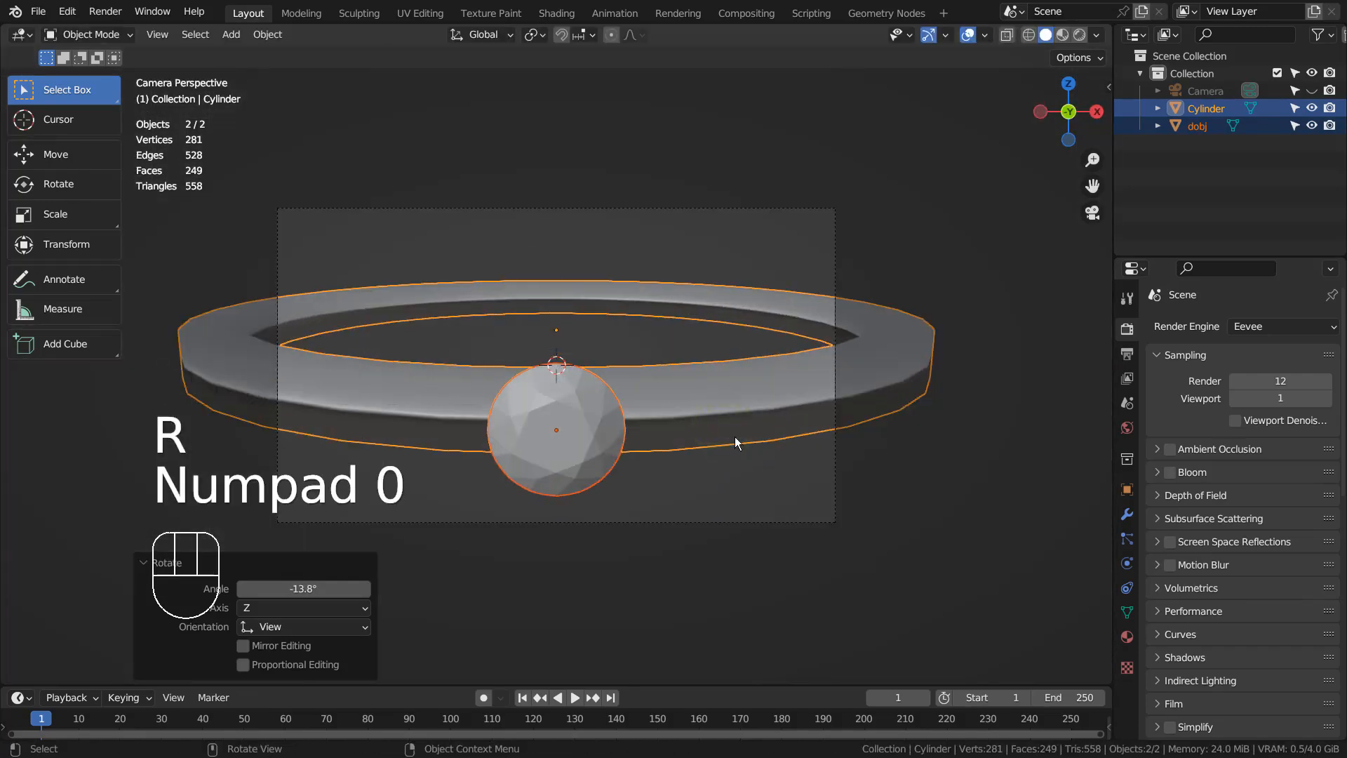
Select only the band and reduce its scale along global Z to make it slimmer
click(877, 521)
click(587, 427)
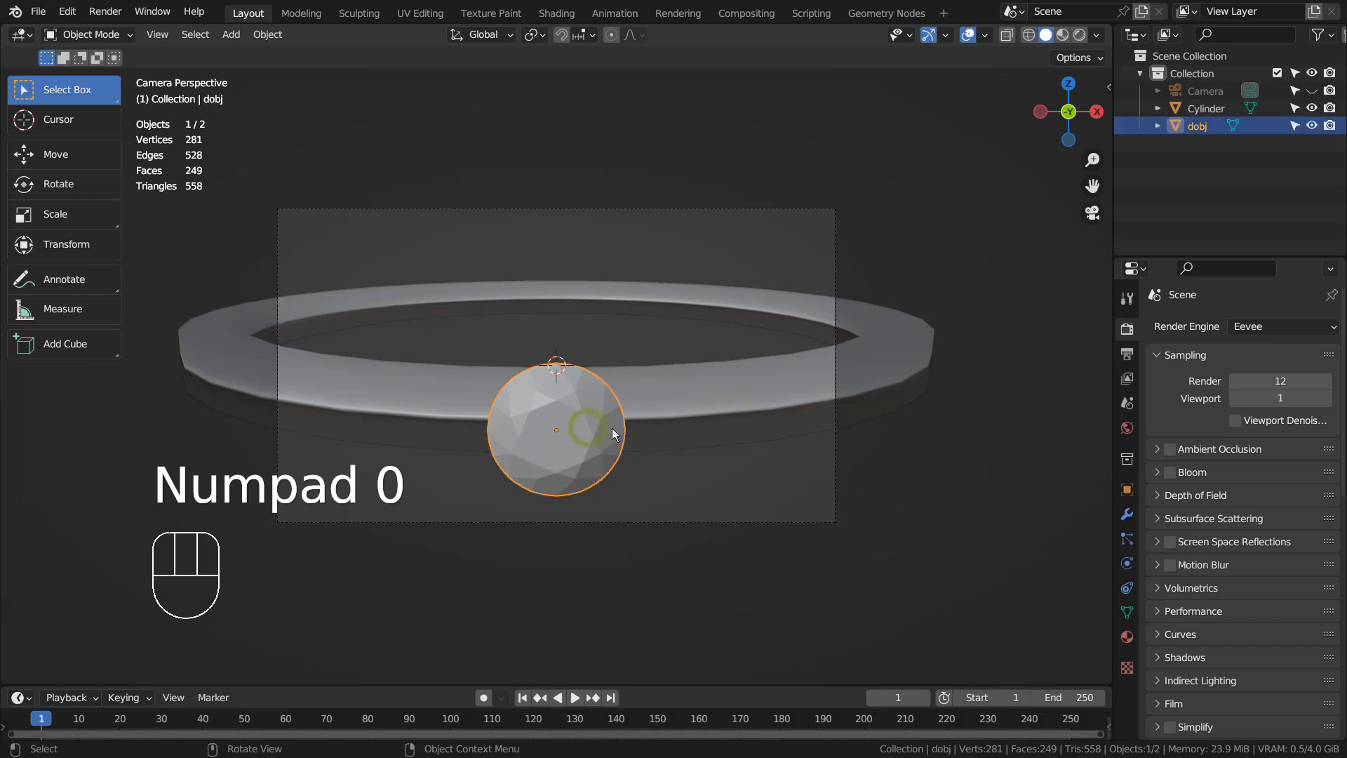
click(752, 400)
key(s)
key(z)
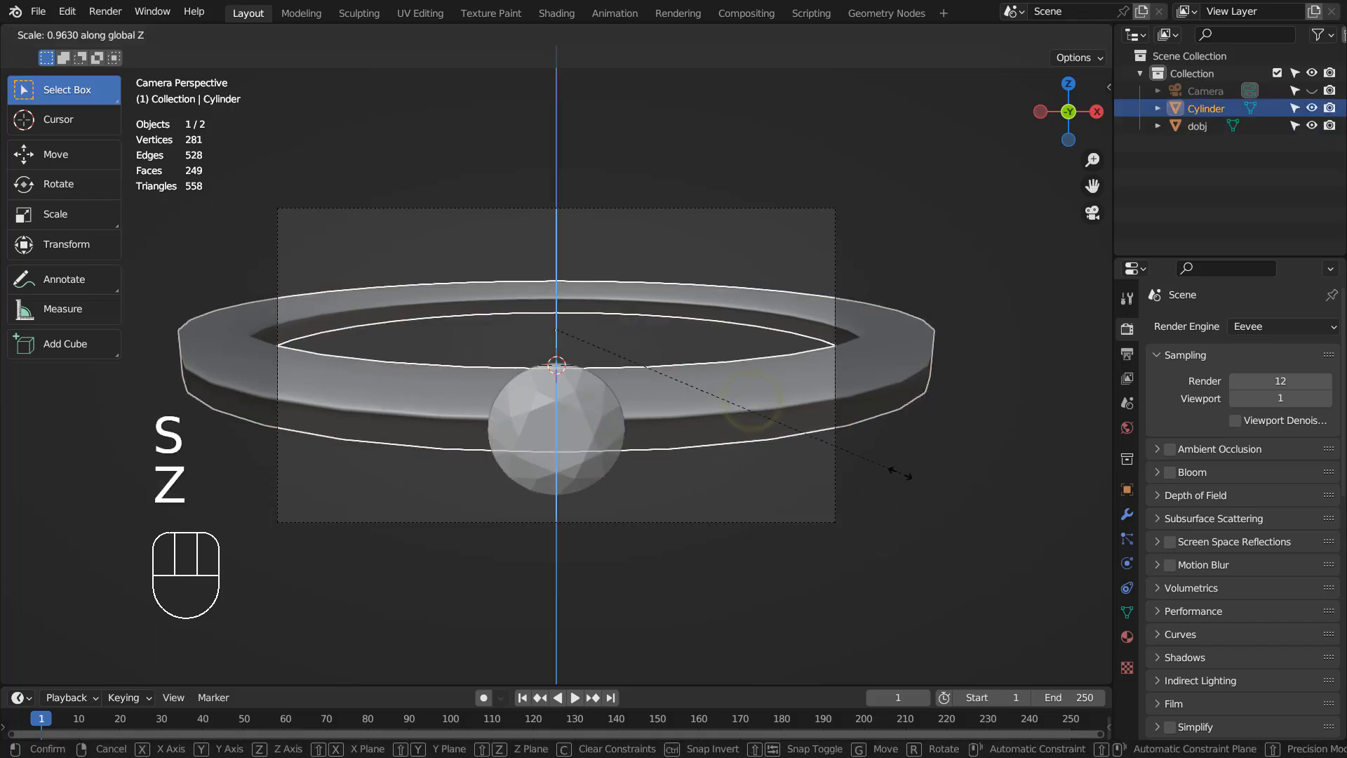
click(683, 444)
click(799, 445)
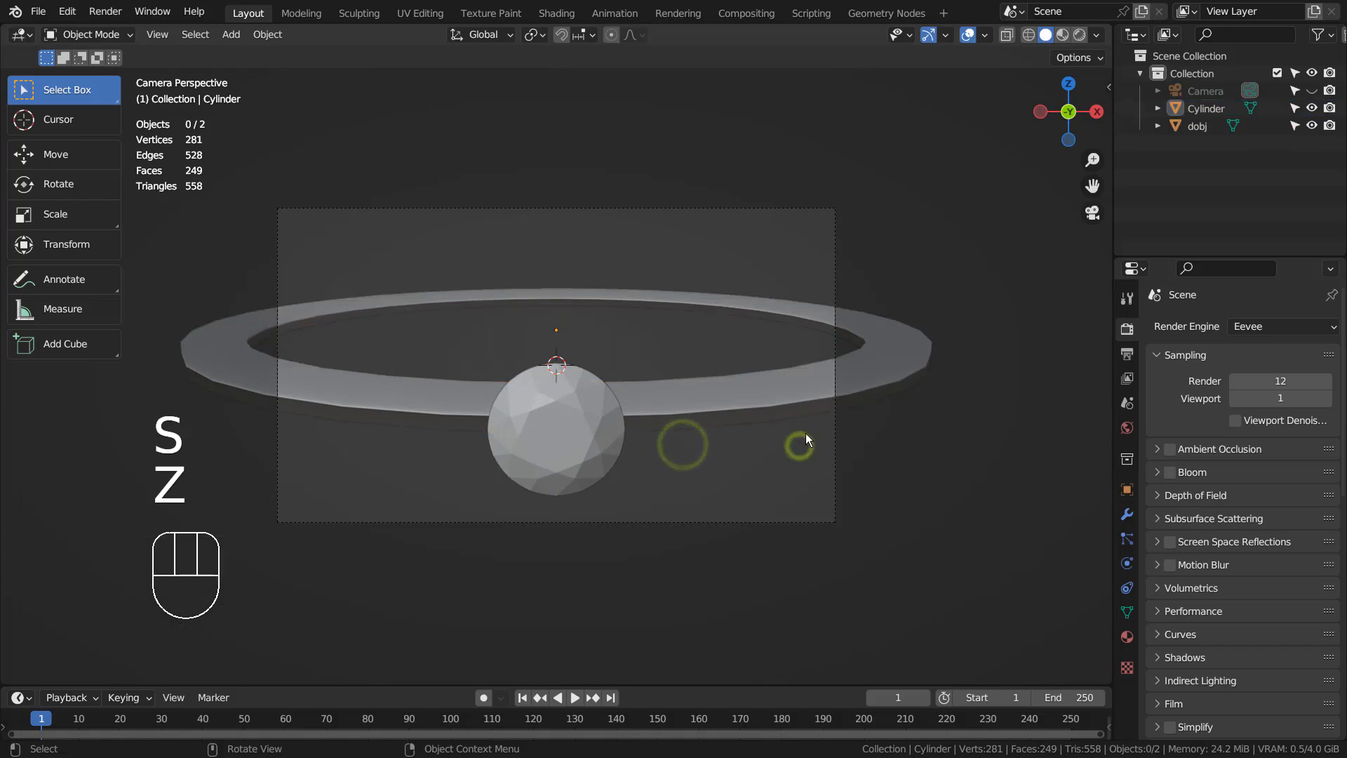
Thin the band's wall by scaling its inner wall faces outward in Edit Mode, and return to Object Mode
click(819, 367)
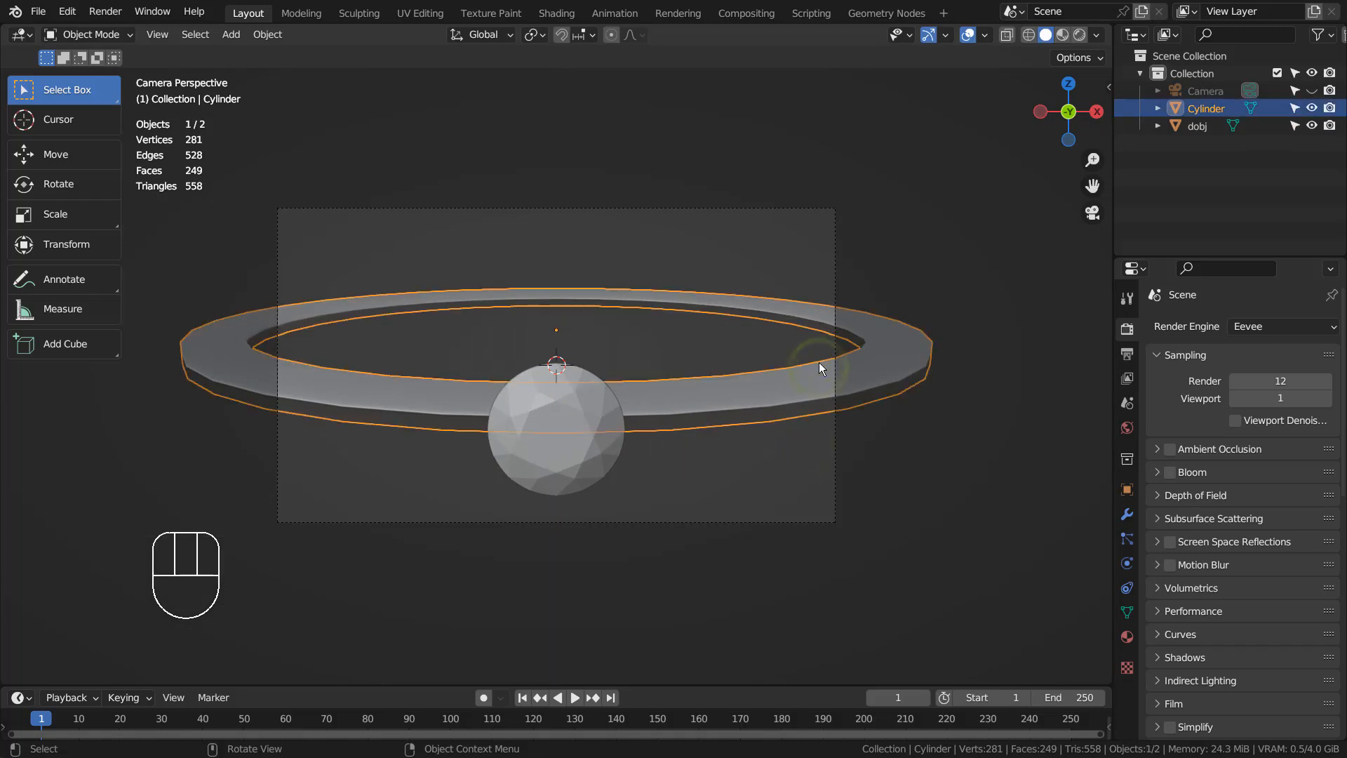
key(Tab)
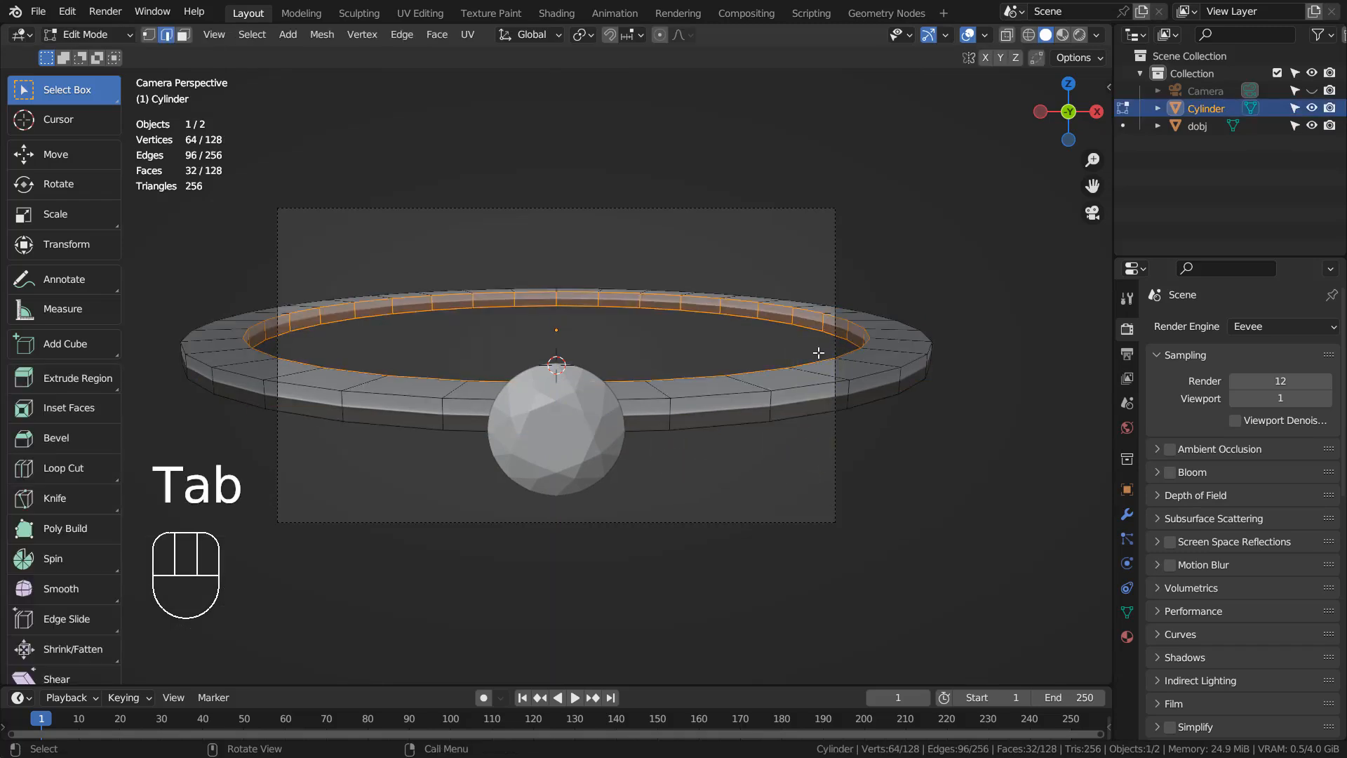
key(s)
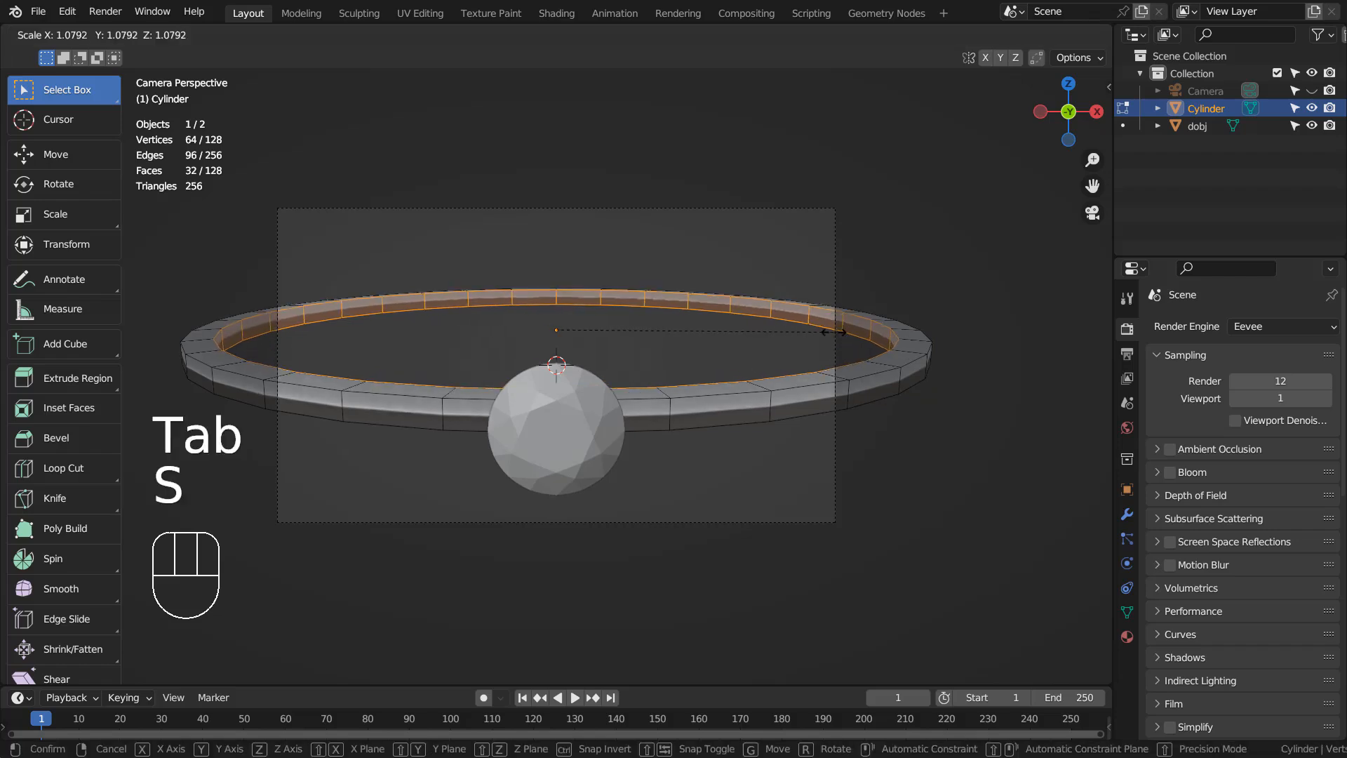
click(851, 328)
key(Tab)
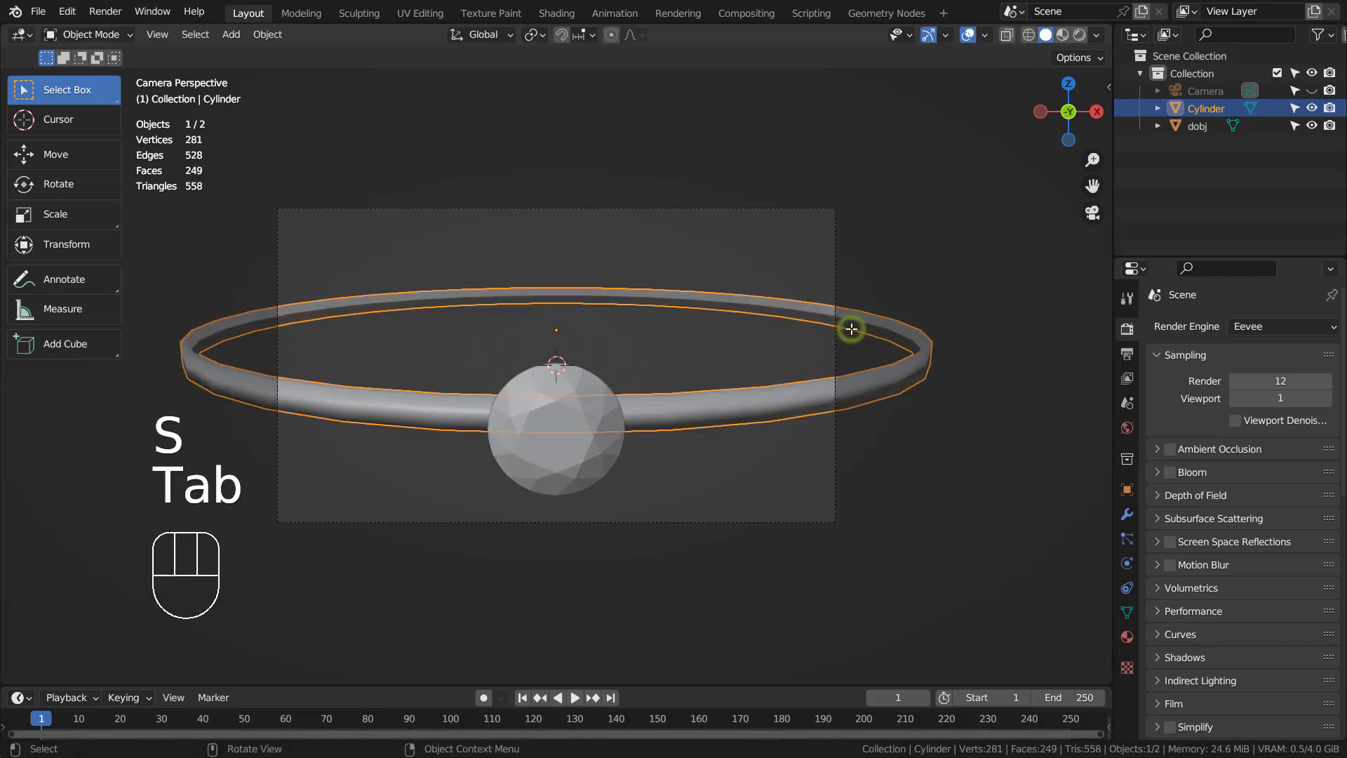
click(812, 332)
key(s)
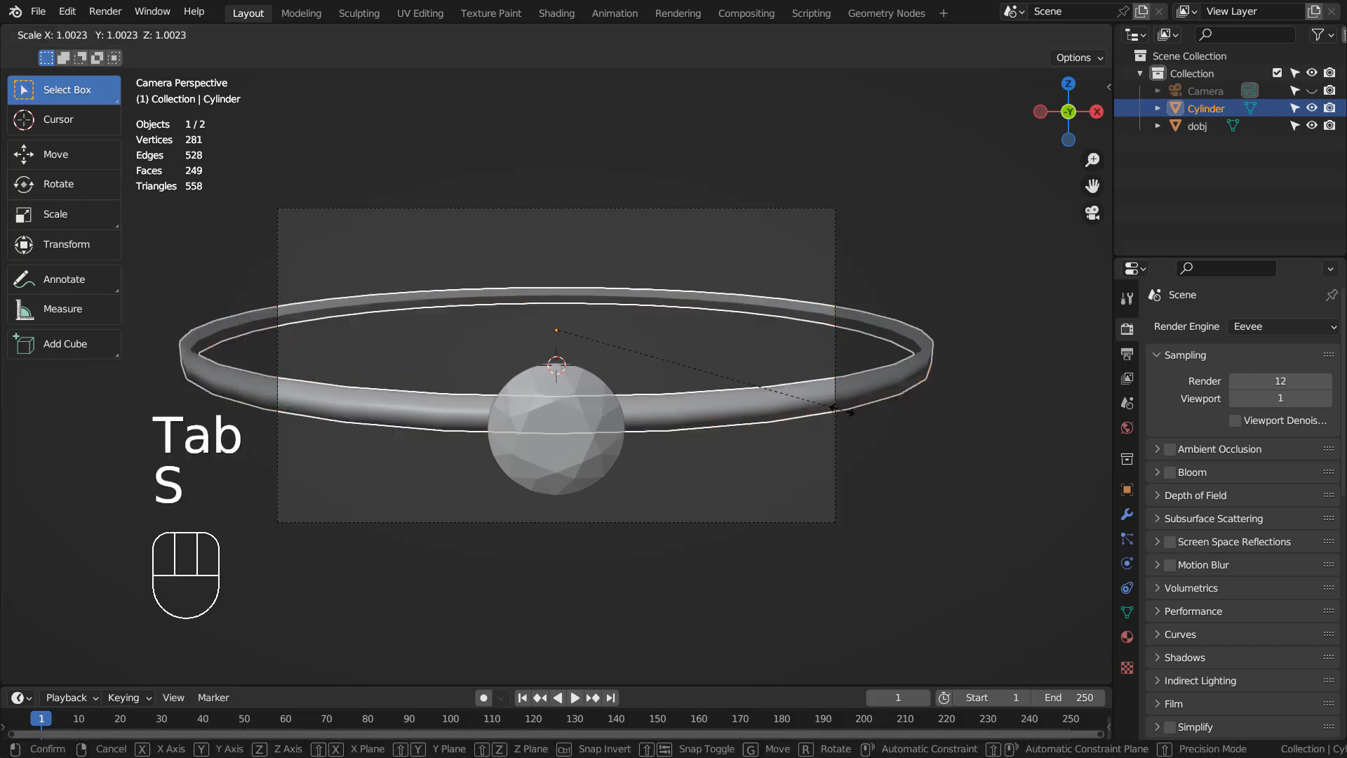
click(793, 408)
key(ctrl+z)
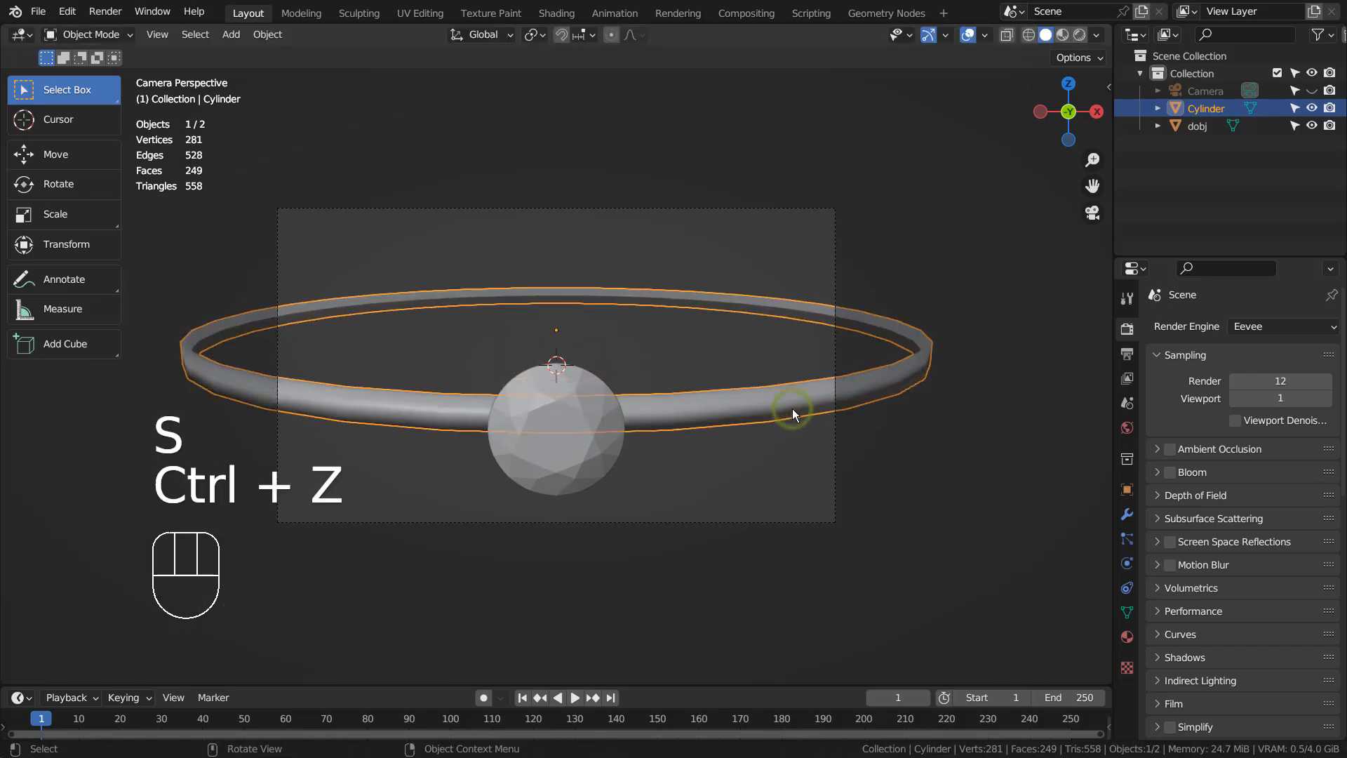
Scale the band and diamond down together to fit within the camera frame, and render the image
shift+click(580, 432)
key(s)
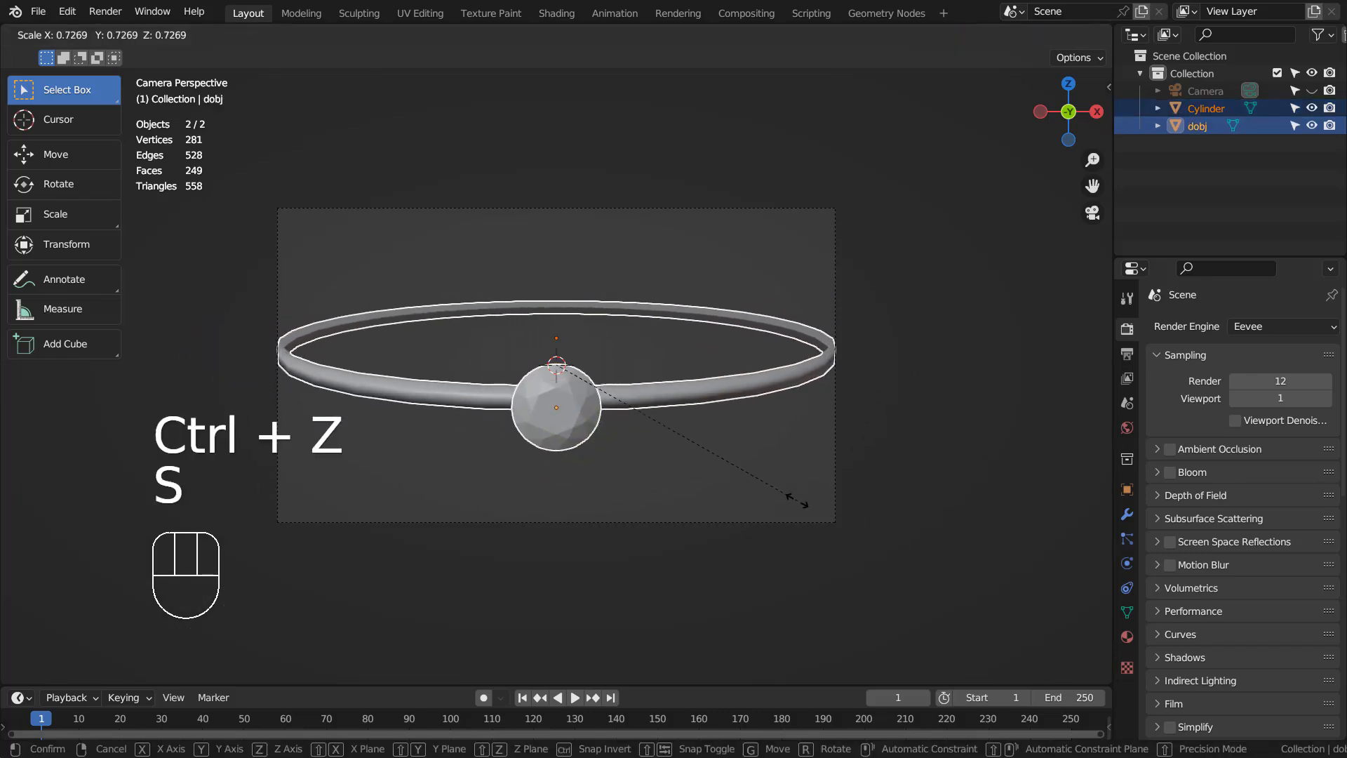
click(793, 499)
click(791, 500)
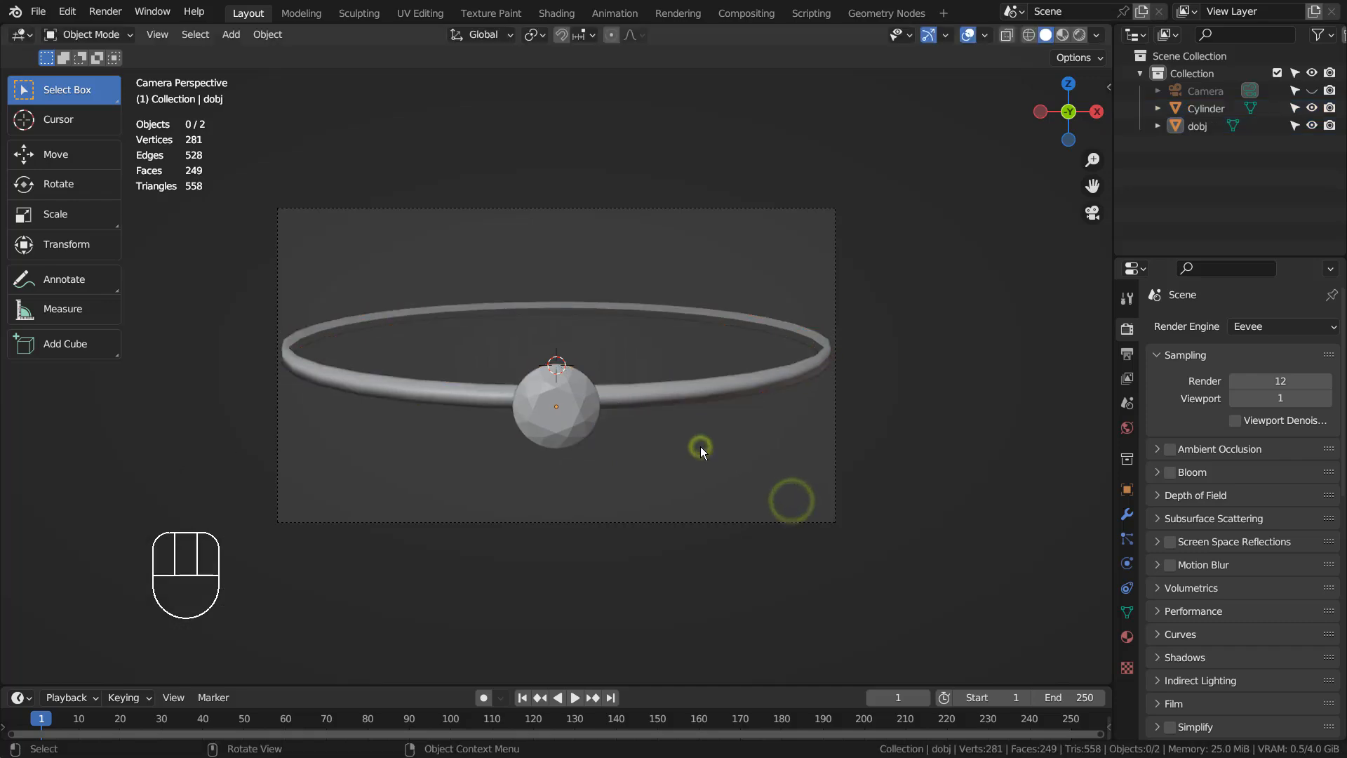
key(F12)
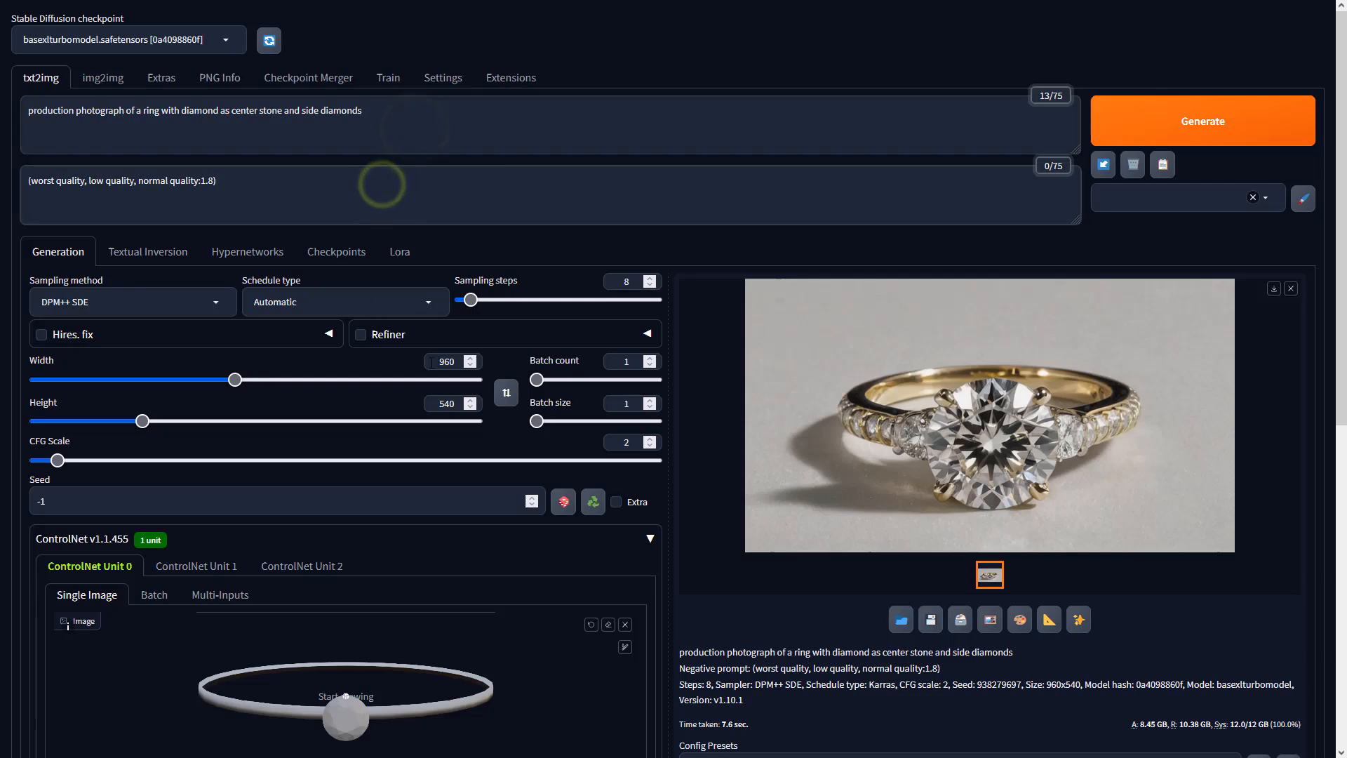
Set ControlNet Unit 0 to the Depth control type with no preprocessor and the sai_xl_depth_256lora model
scroll(805, 708, down, 6)
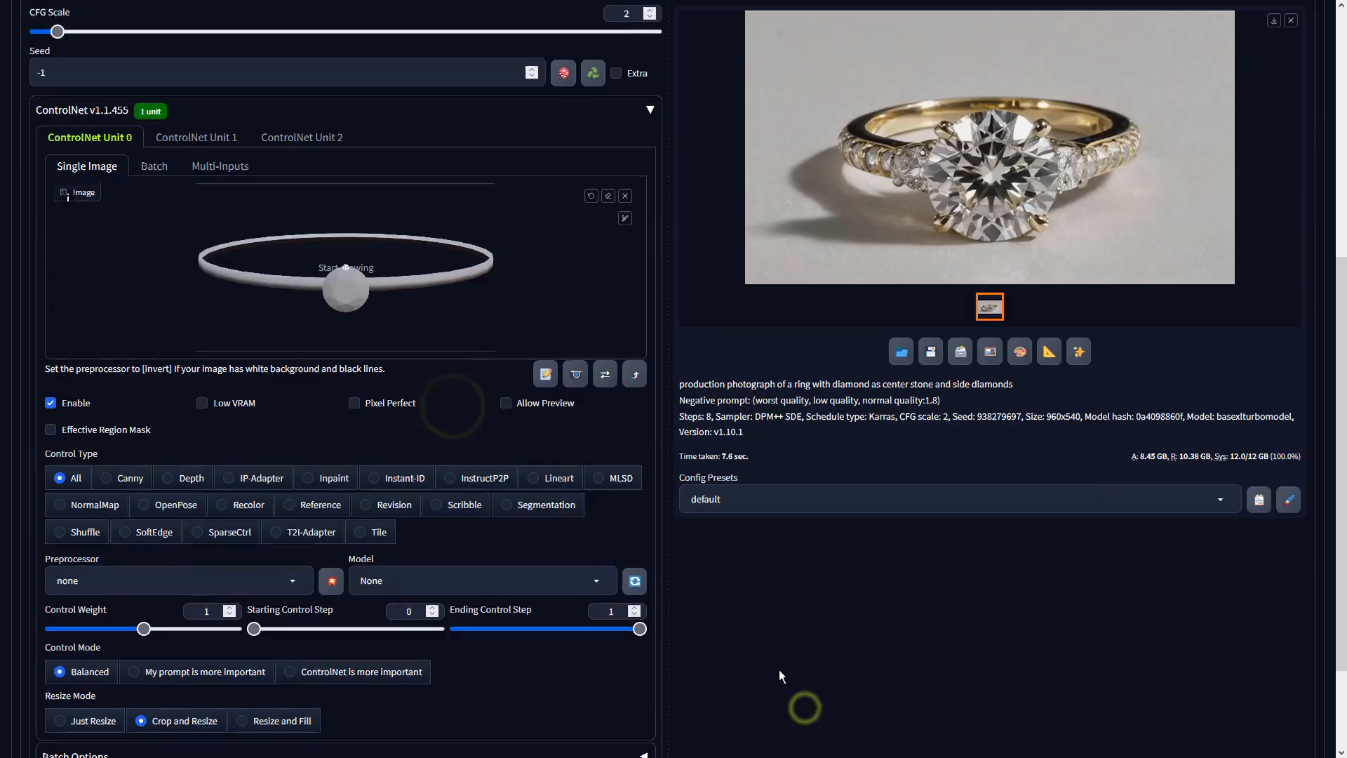
click(179, 477)
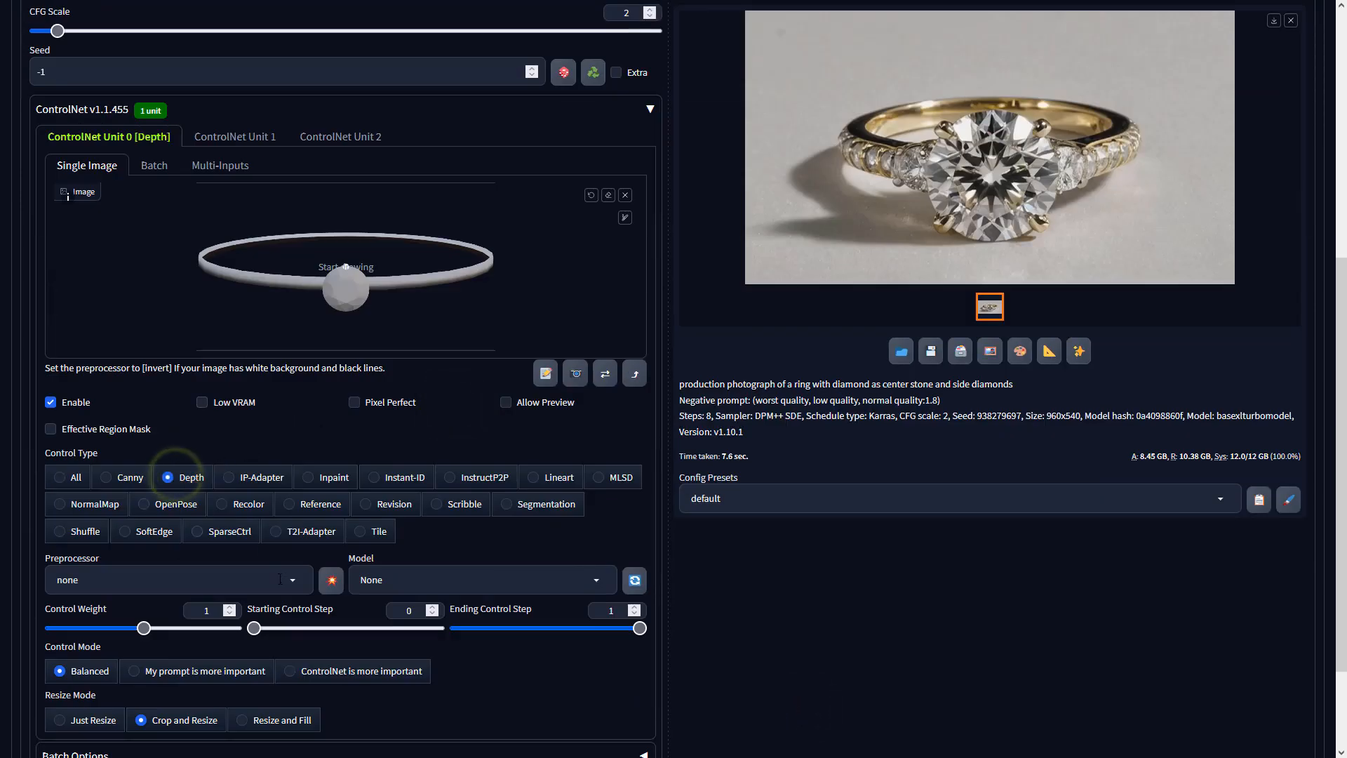
click(284, 577)
click(67, 456)
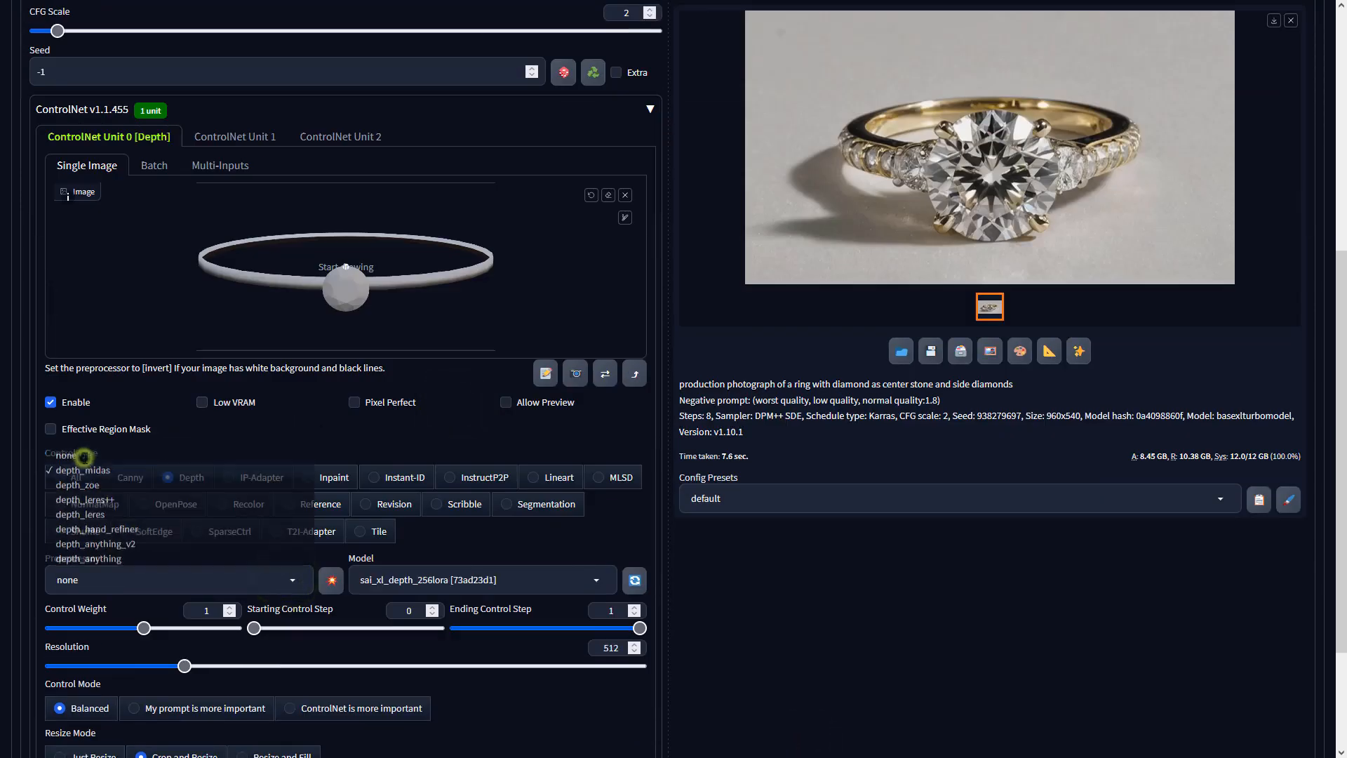
click(442, 586)
click(495, 558)
Generate a ring image from the current prompt using the DPM++ SDE sampler and the depth guide
scroll(226, 304, up, 6)
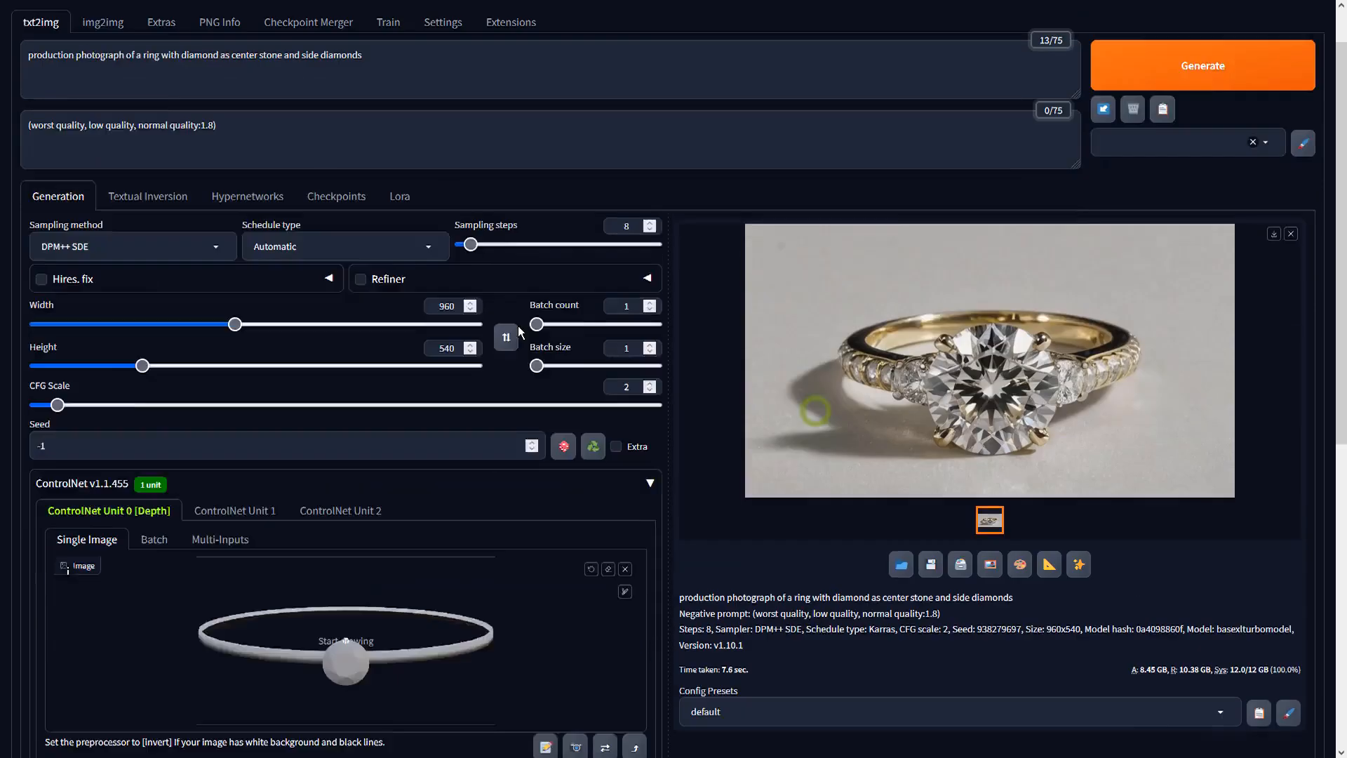
click(188, 306)
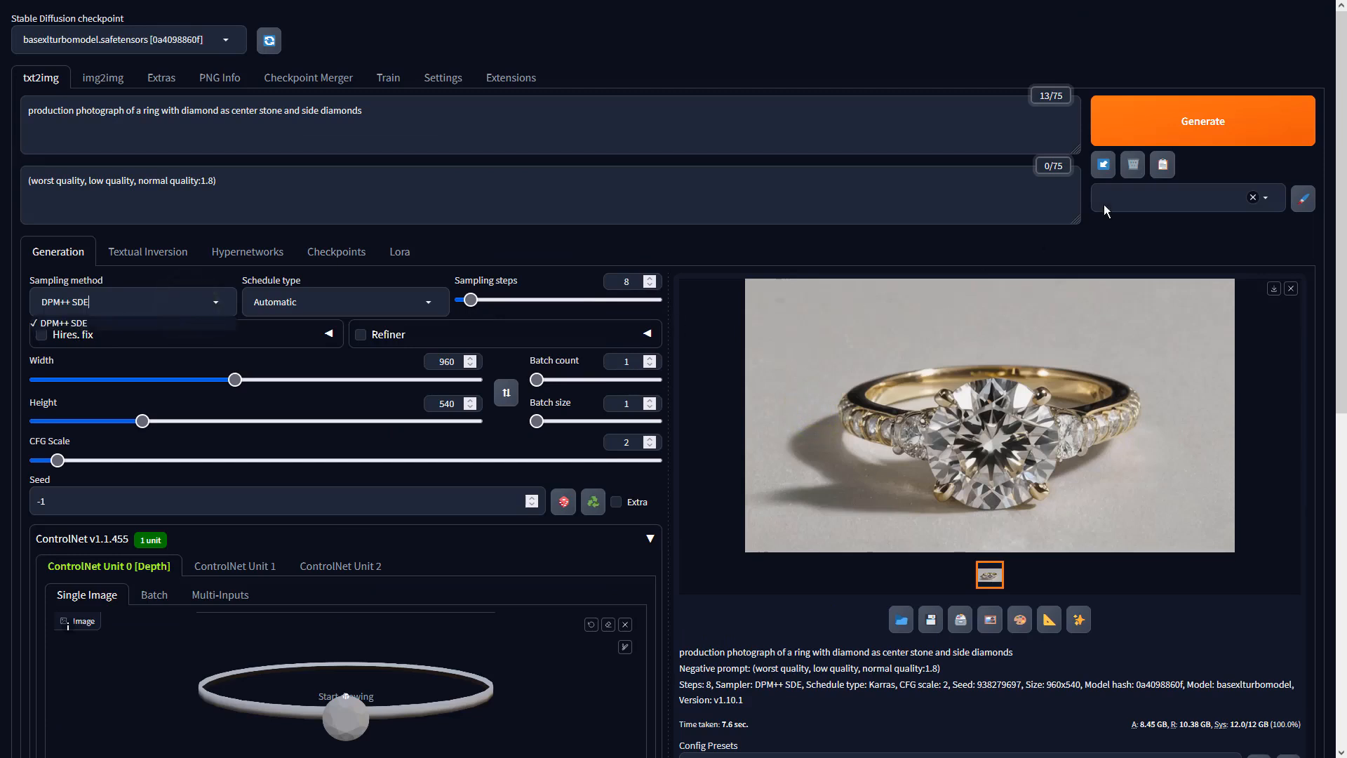
click(1228, 122)
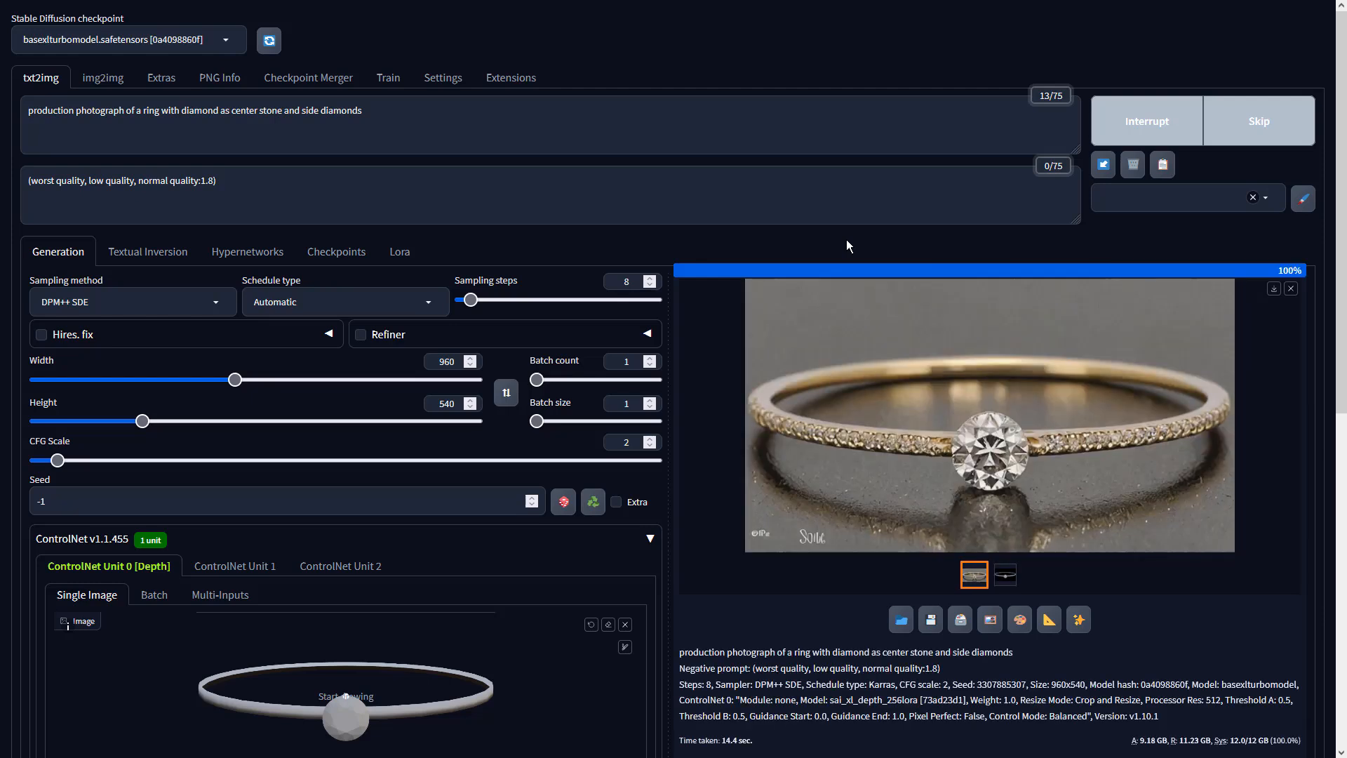
Compare the generated ring image with the ControlNet guide image at full size
click(1138, 354)
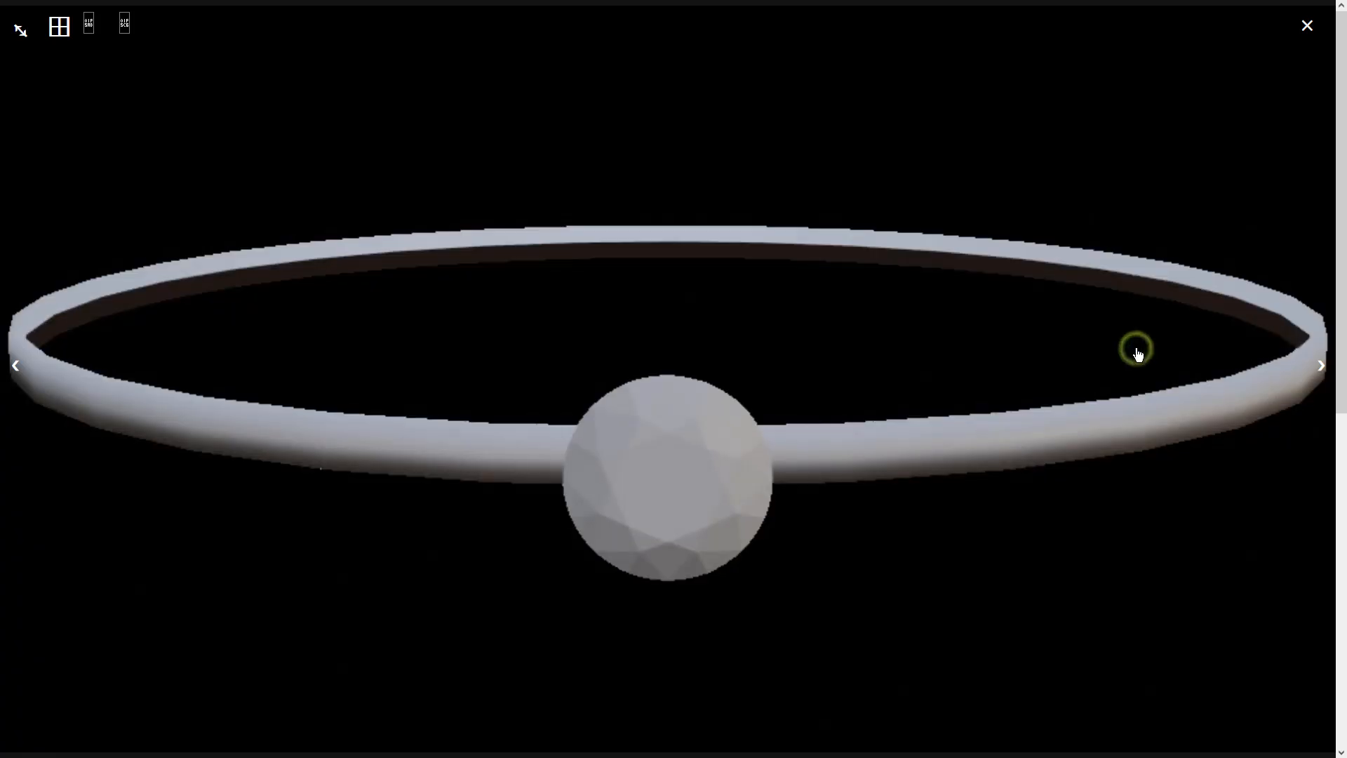
click(1319, 367)
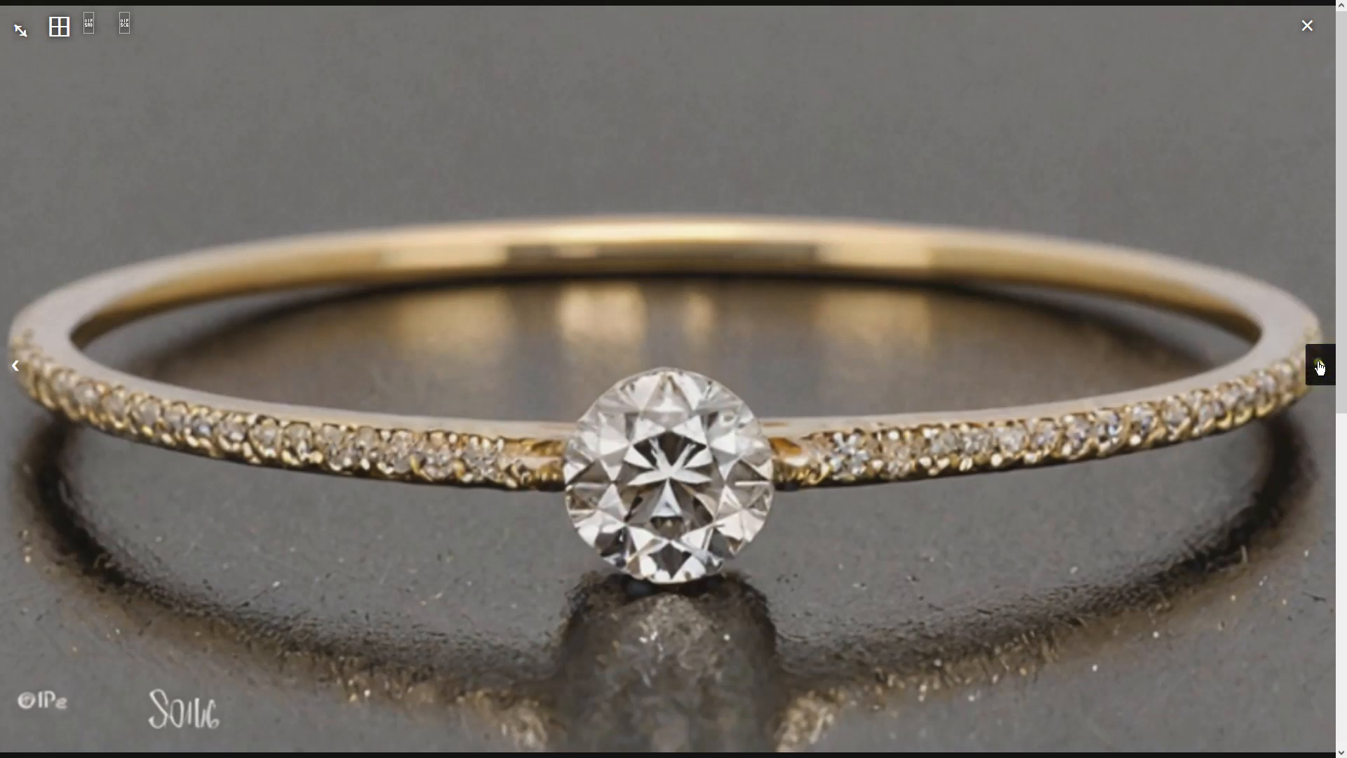
click(1319, 367)
click(1079, 473)
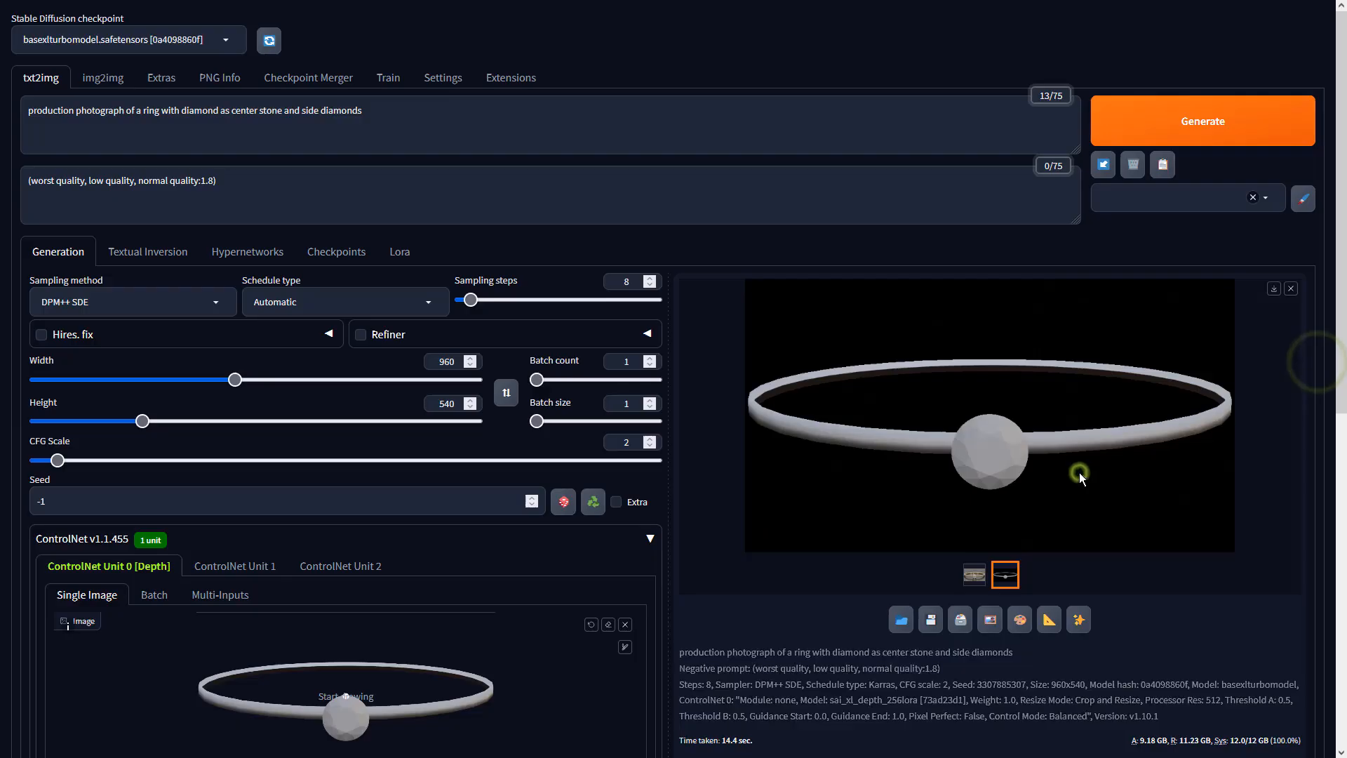
Send the generated ring image to img2img and generate variations with a batch count of 4 and a CFG scale of 2
click(975, 574)
click(993, 619)
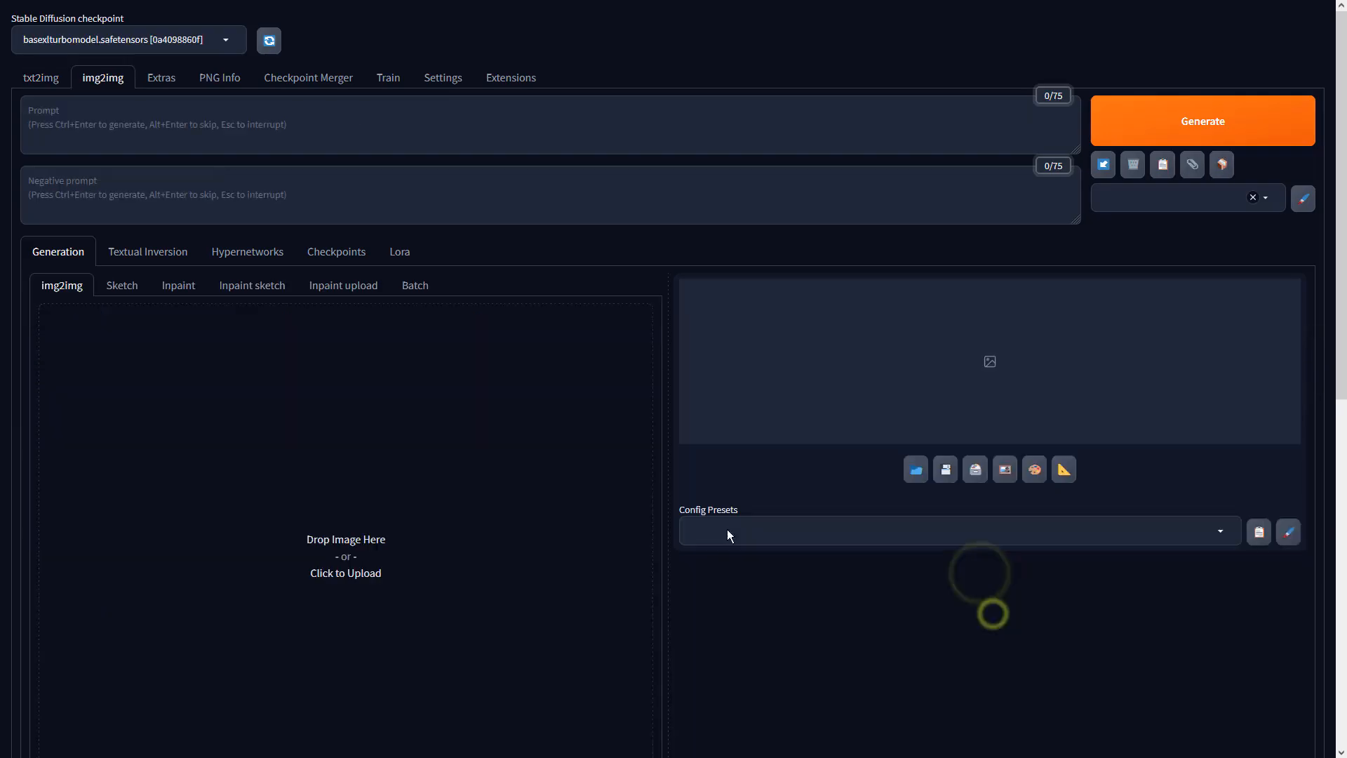
scroll(466, 481, down, 7)
scroll(465, 479, down, 2)
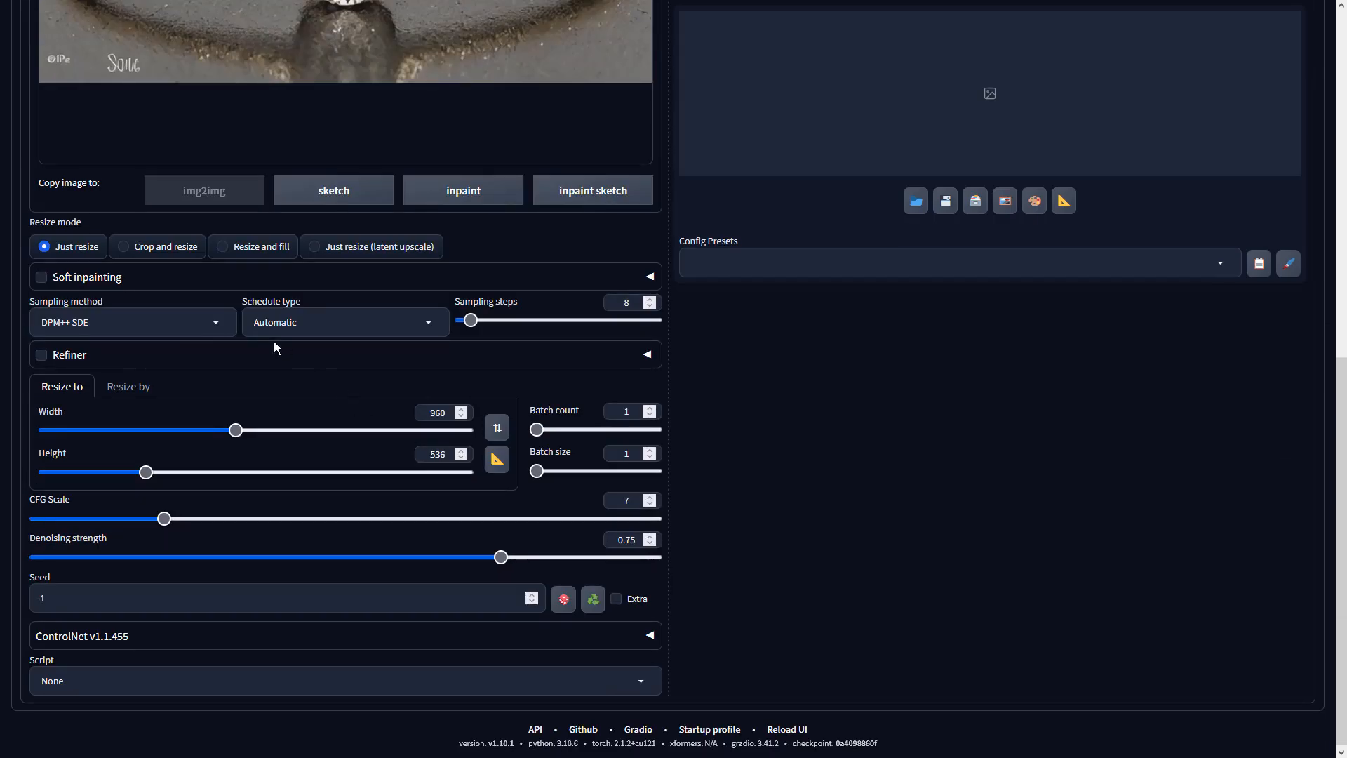
click(217, 326)
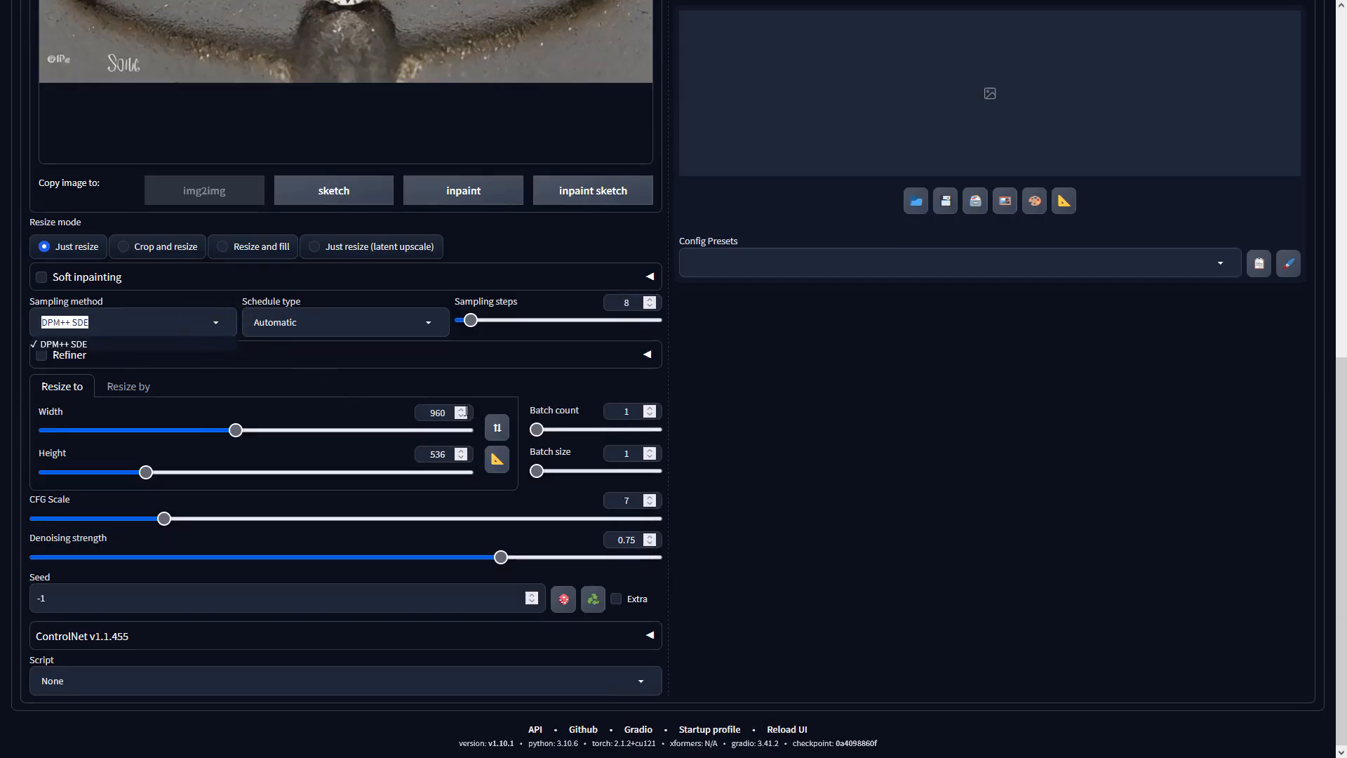
double_click(616, 411)
text(4)
double_click(637, 497)
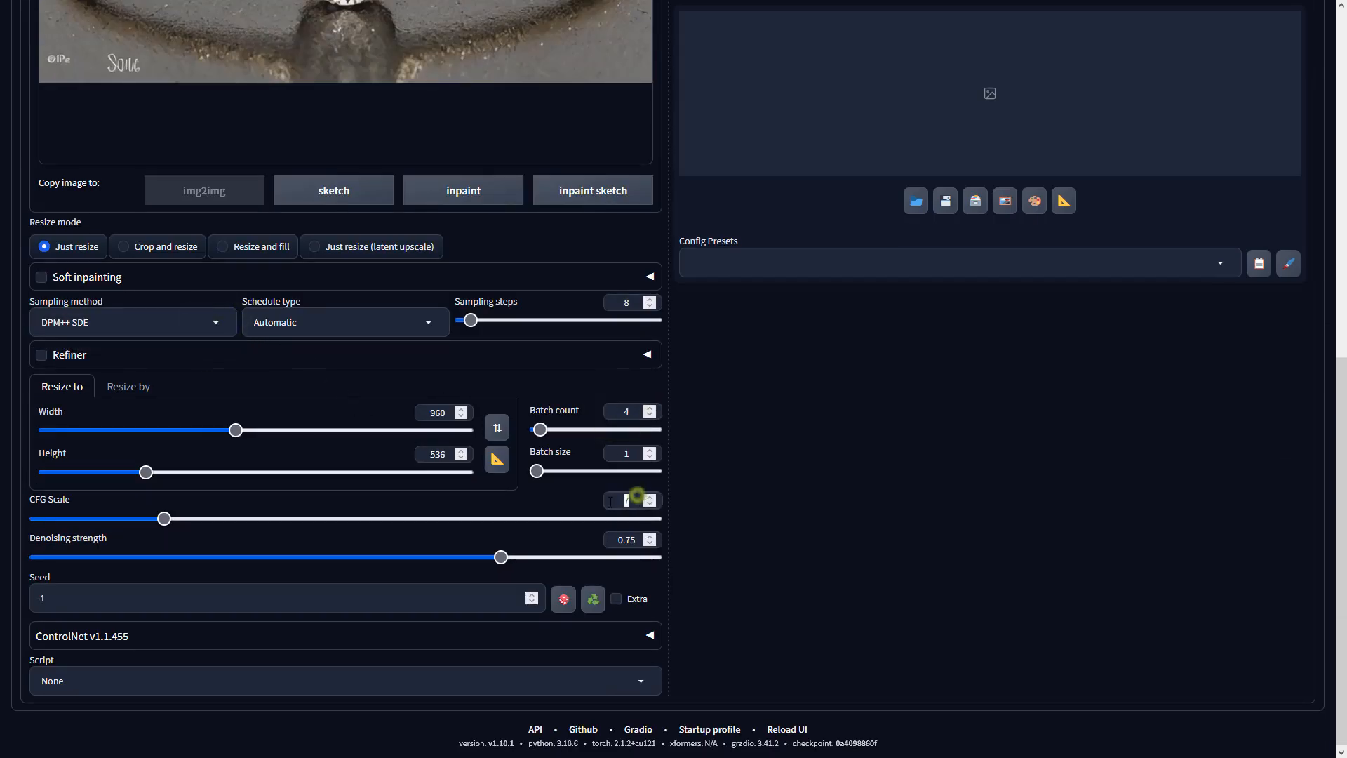
text(2)
scroll(898, 488, up, 4)
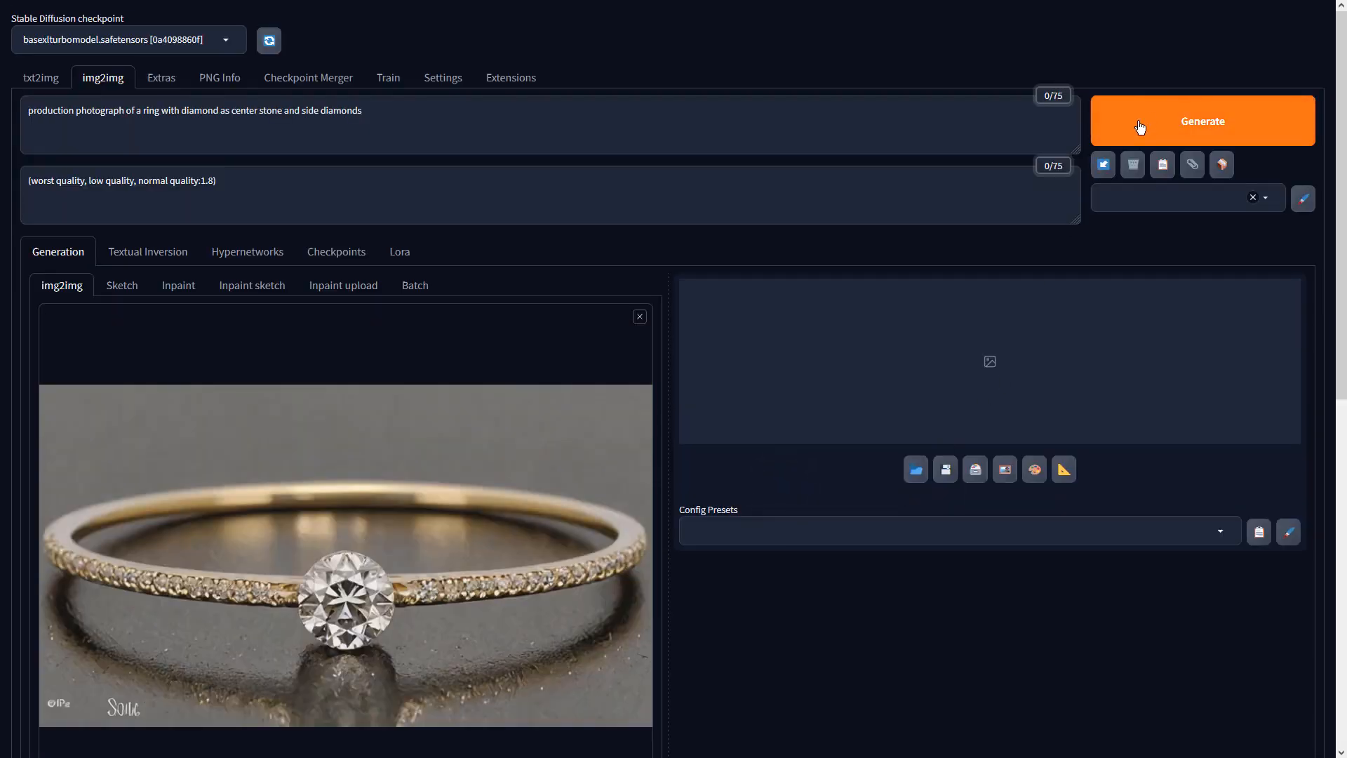
click(1147, 116)
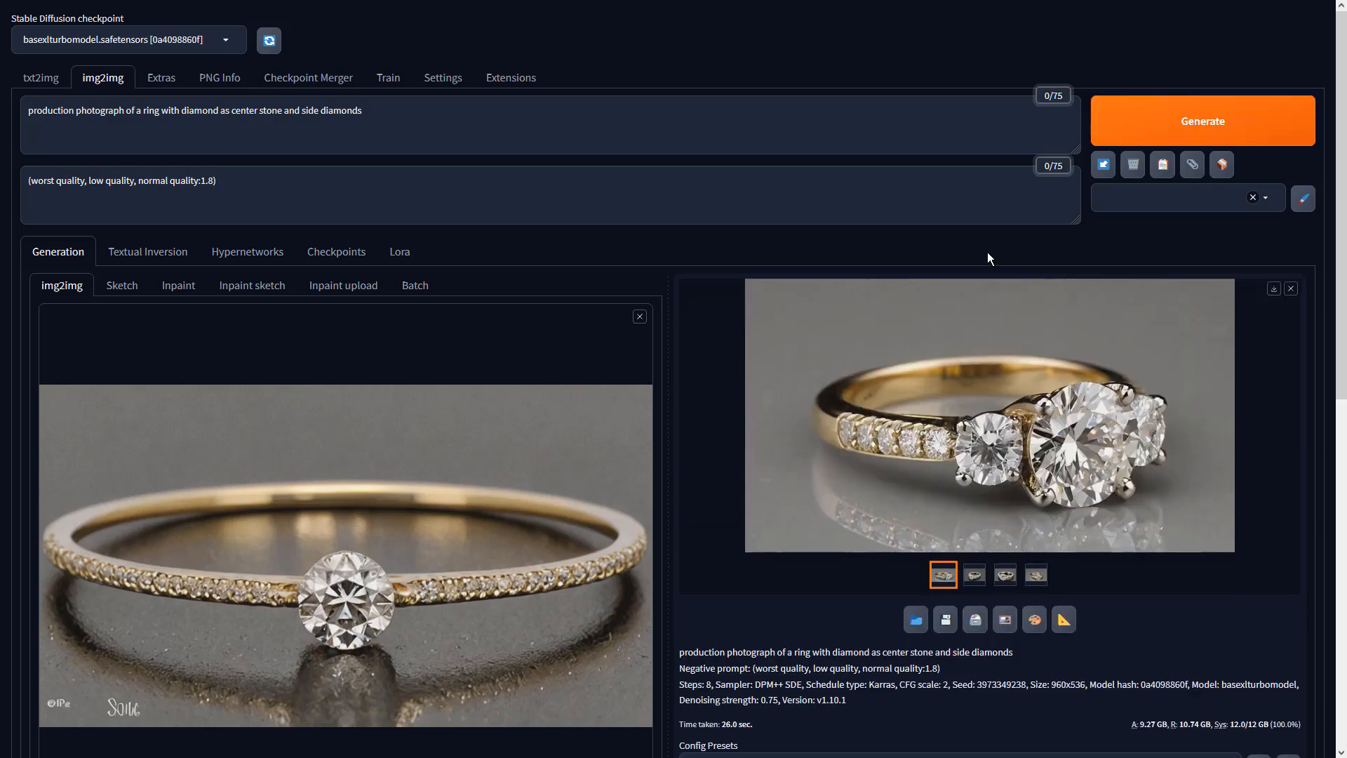
Examine the four ring variations at full size and return to the first one
click(1008, 302)
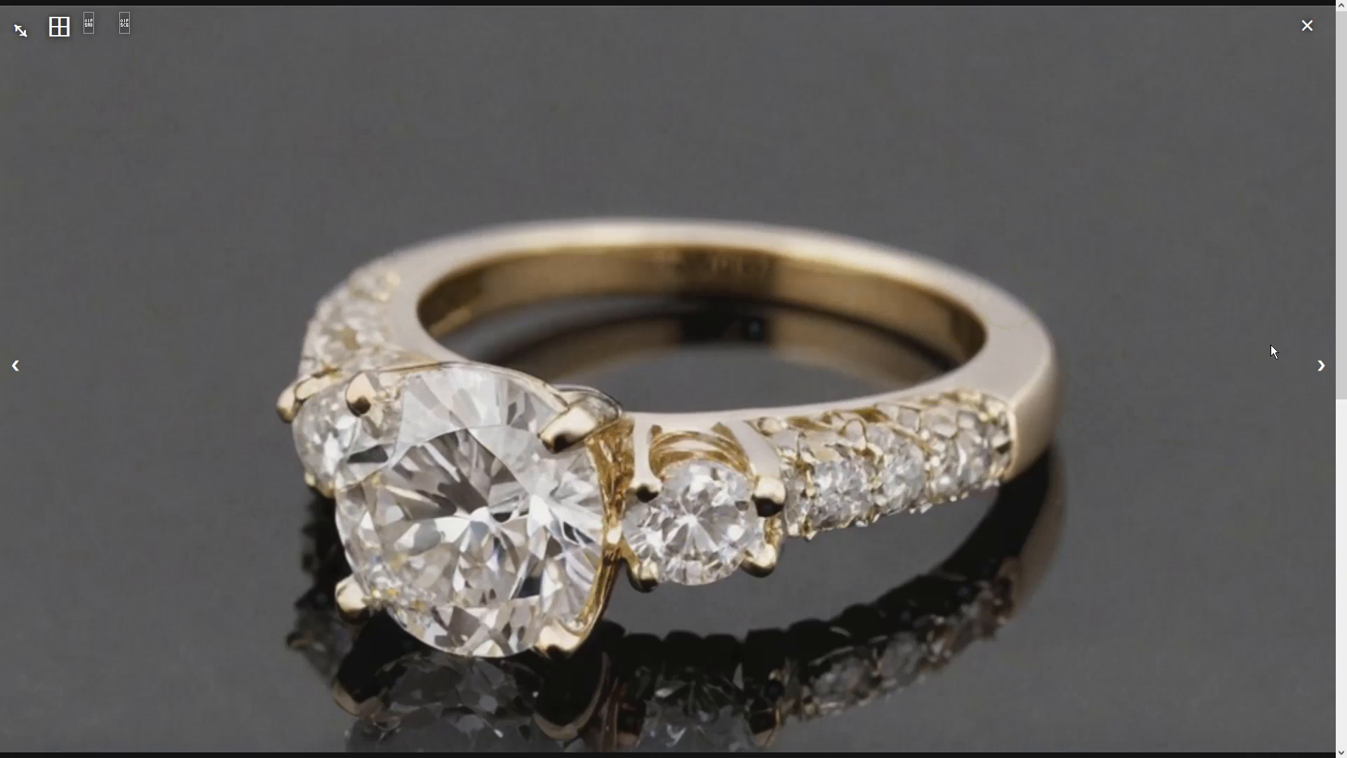
click(1320, 366)
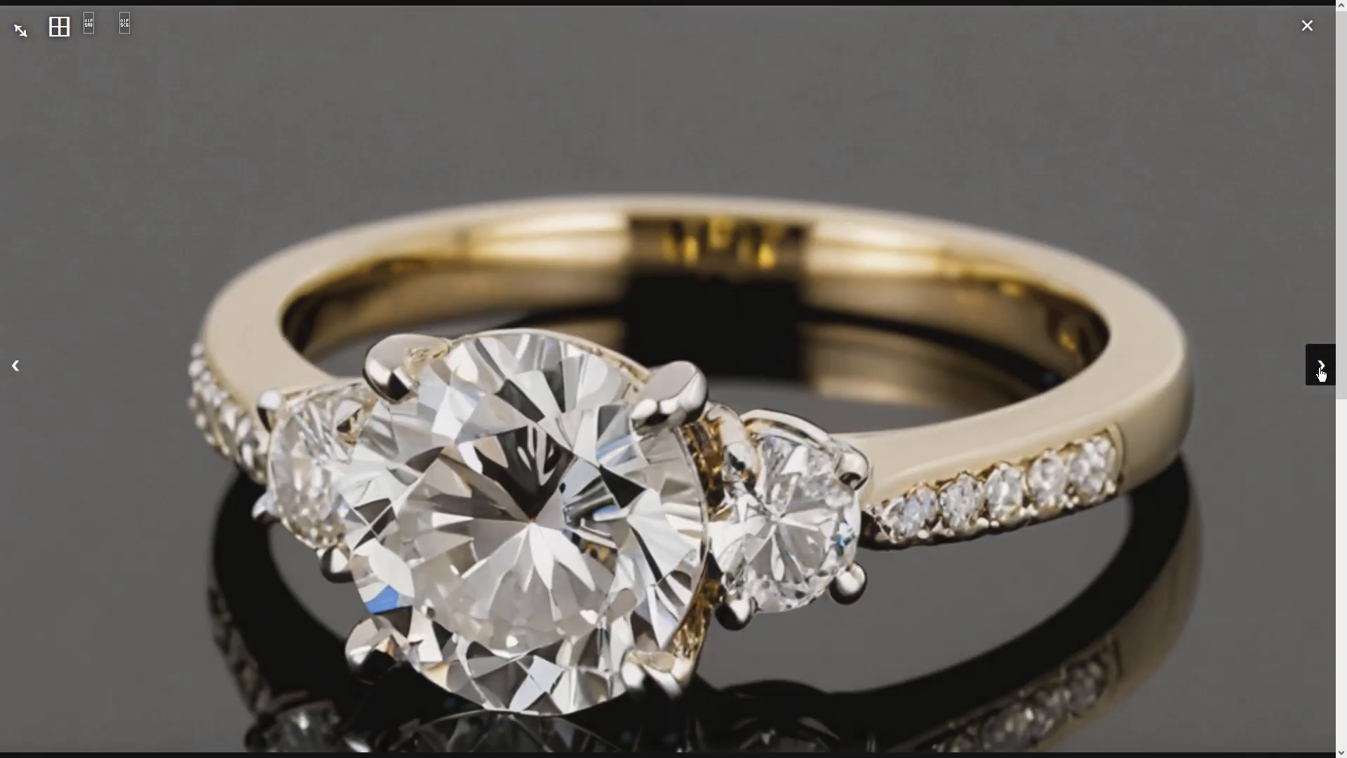
click(1320, 372)
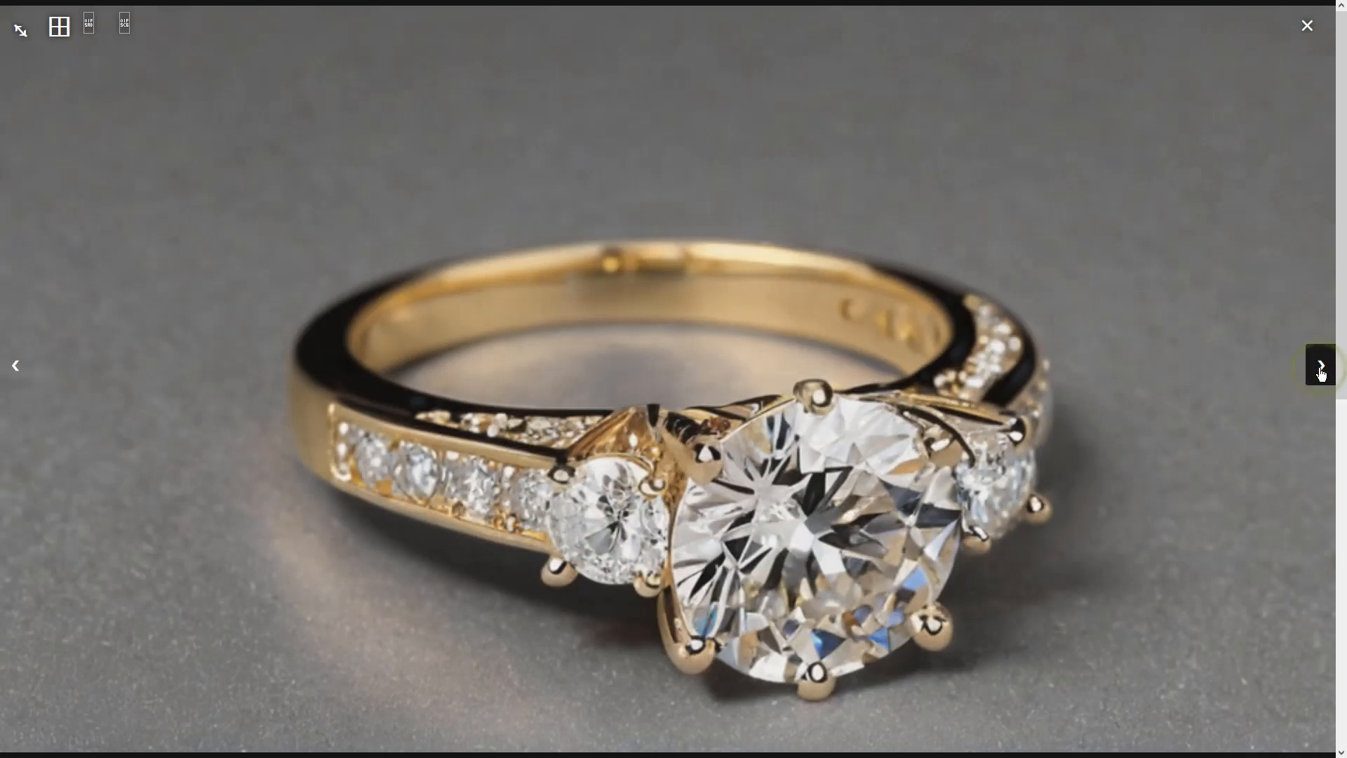
click(1321, 370)
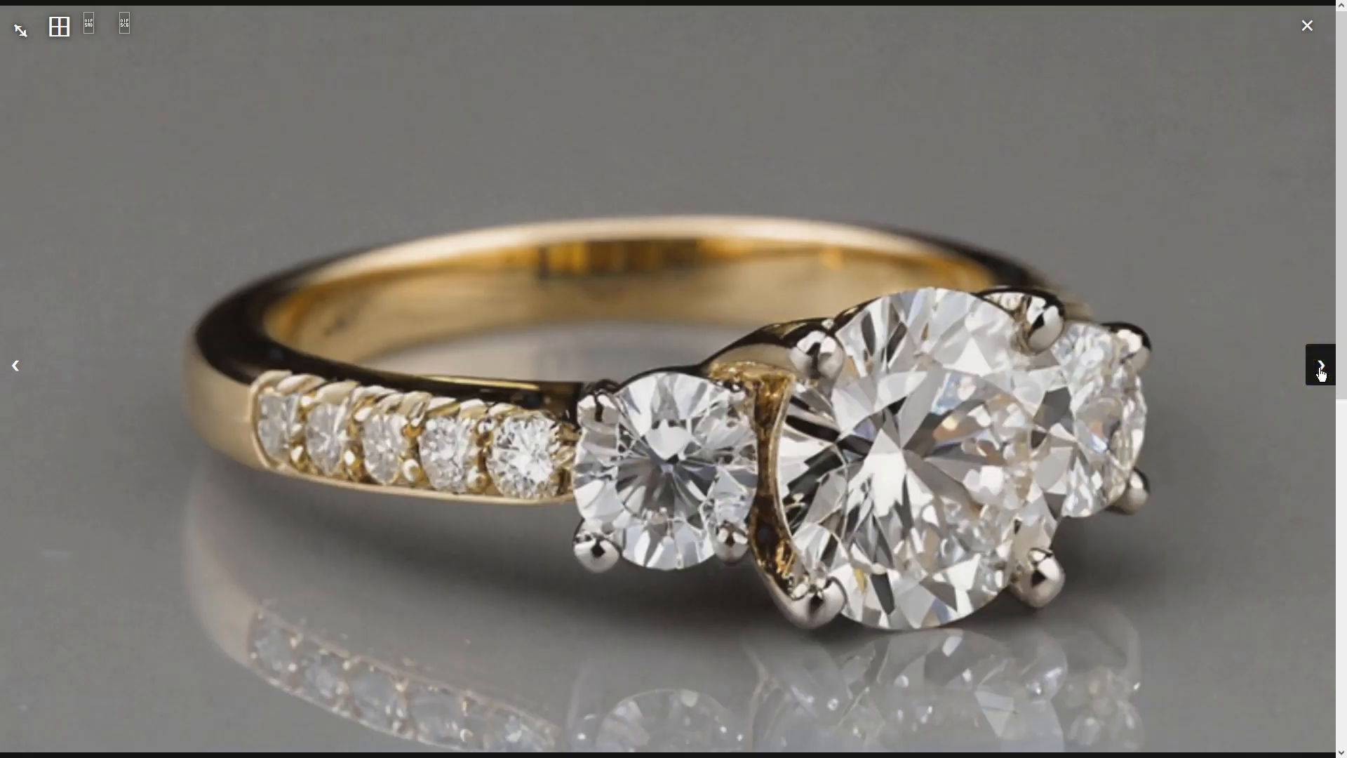
click(1321, 371)
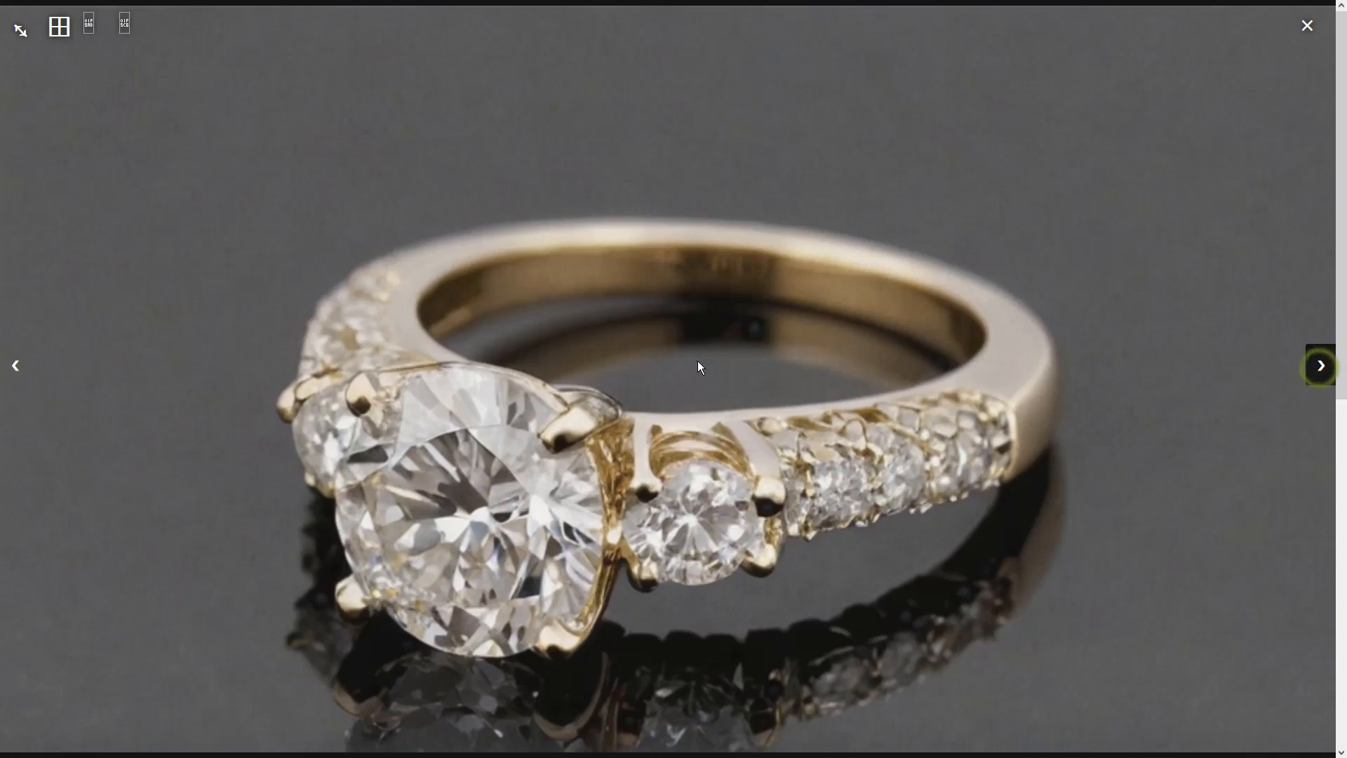
click(15, 363)
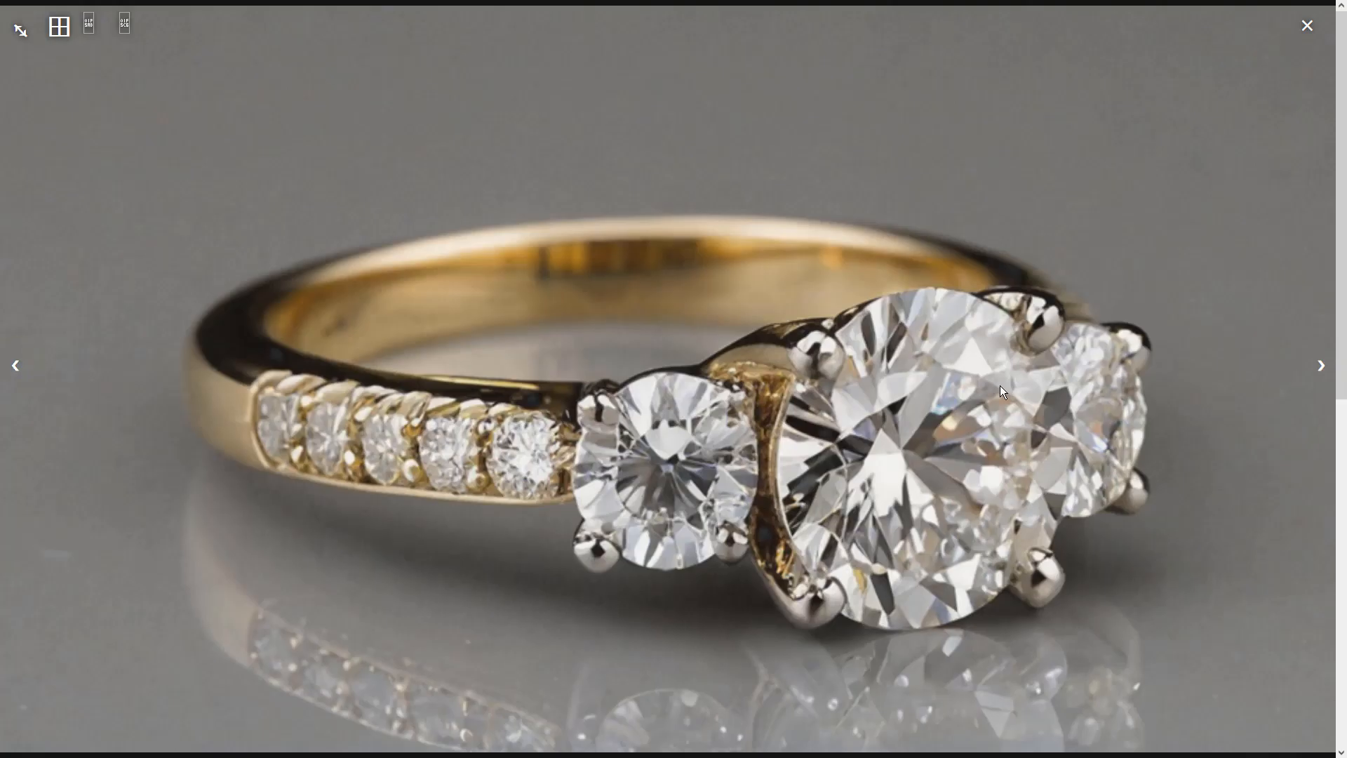
click(1000, 385)
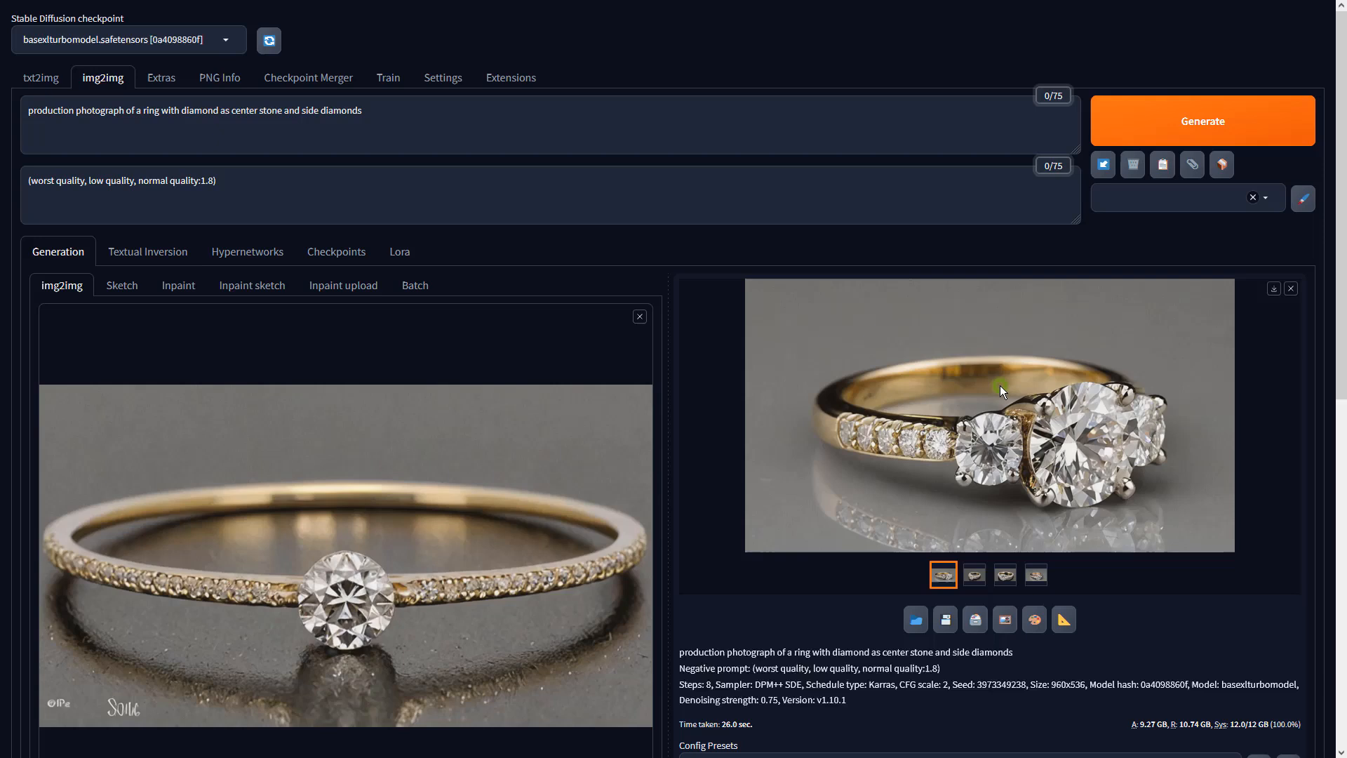
Send the first variation to Extras and process it with the 4x-UltraSharp upscaler at a resize factor of 1
click(1061, 620)
click(109, 358)
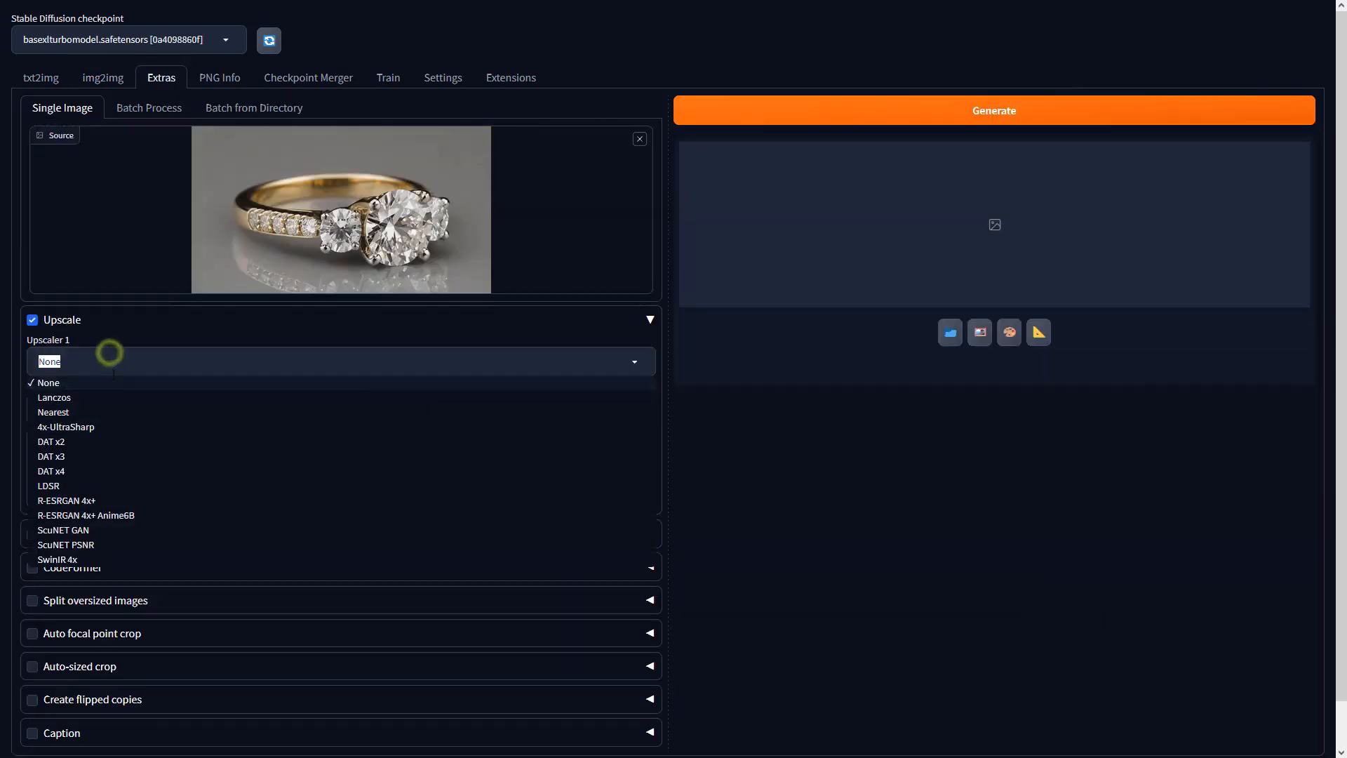
click(93, 426)
double_click(477, 466)
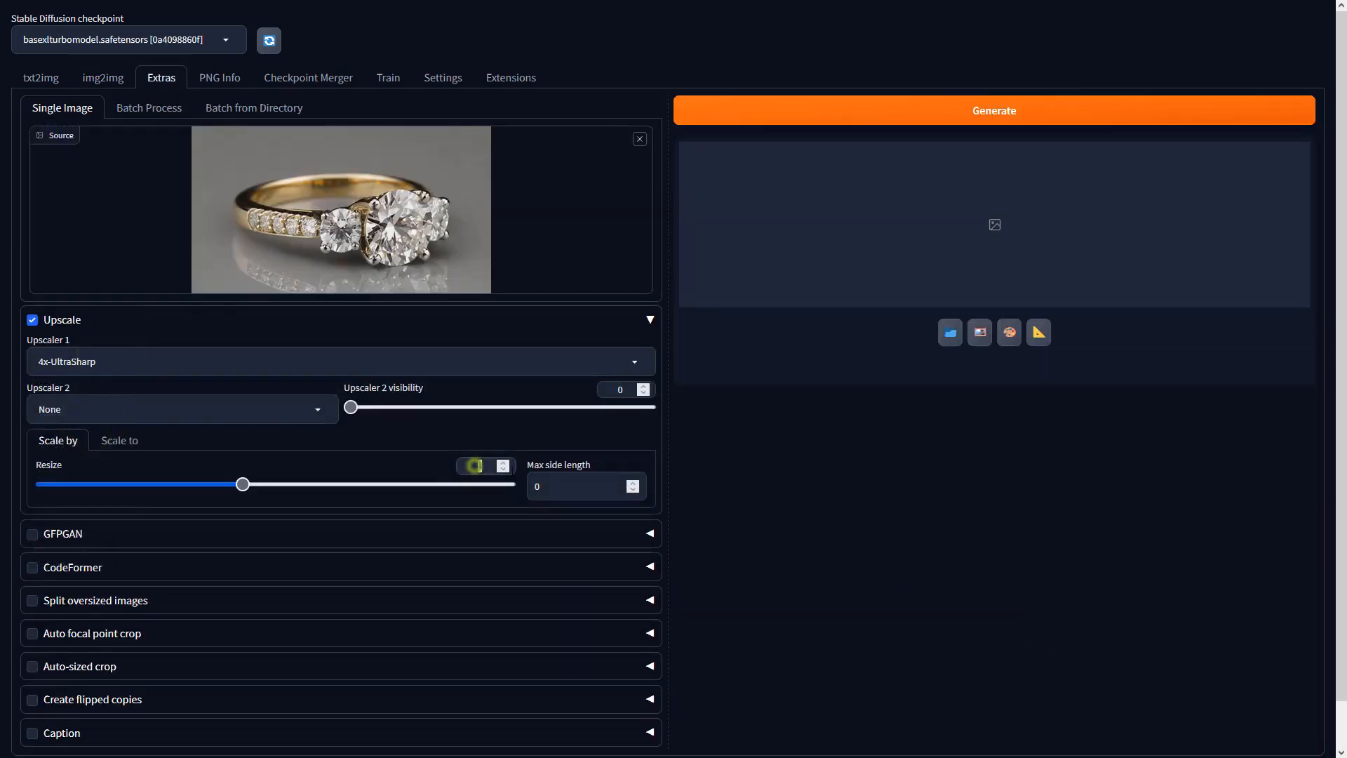
text(1)
click(976, 105)
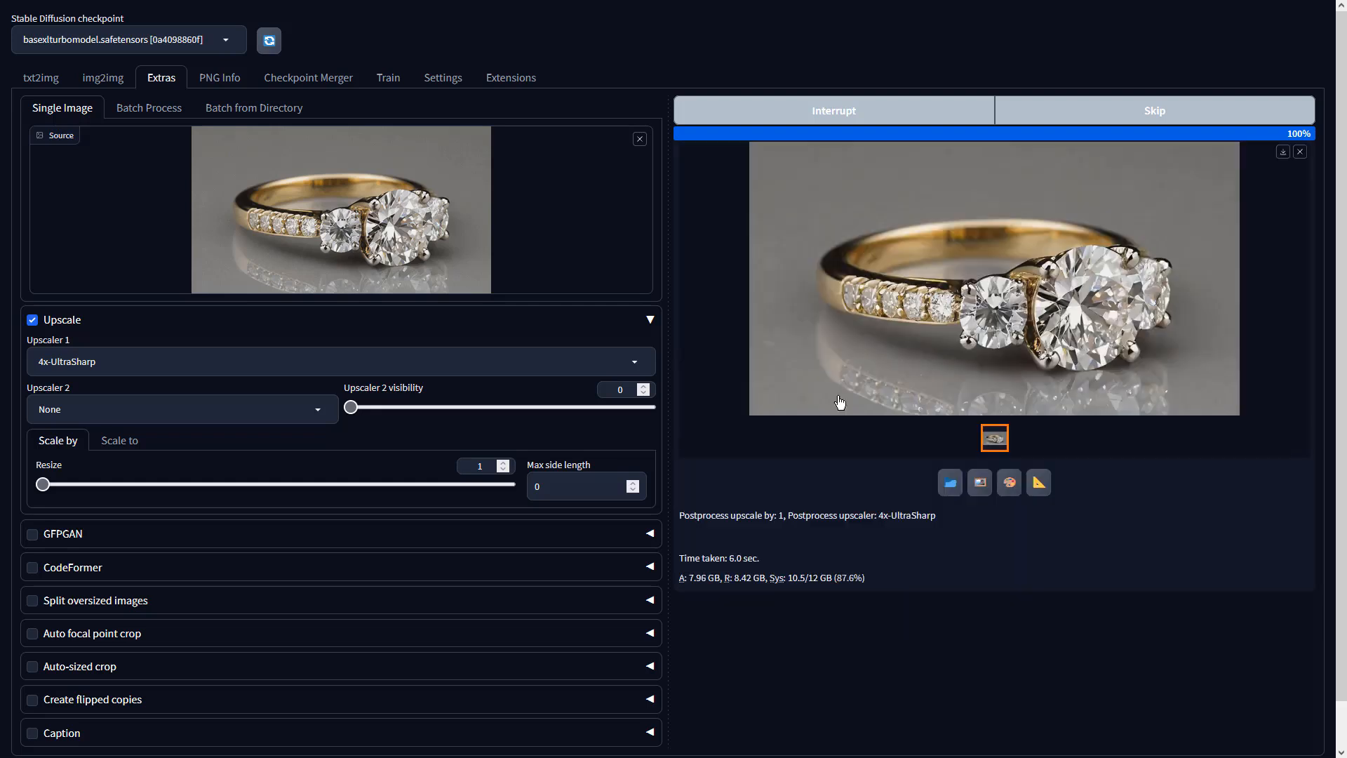
click(968, 328)
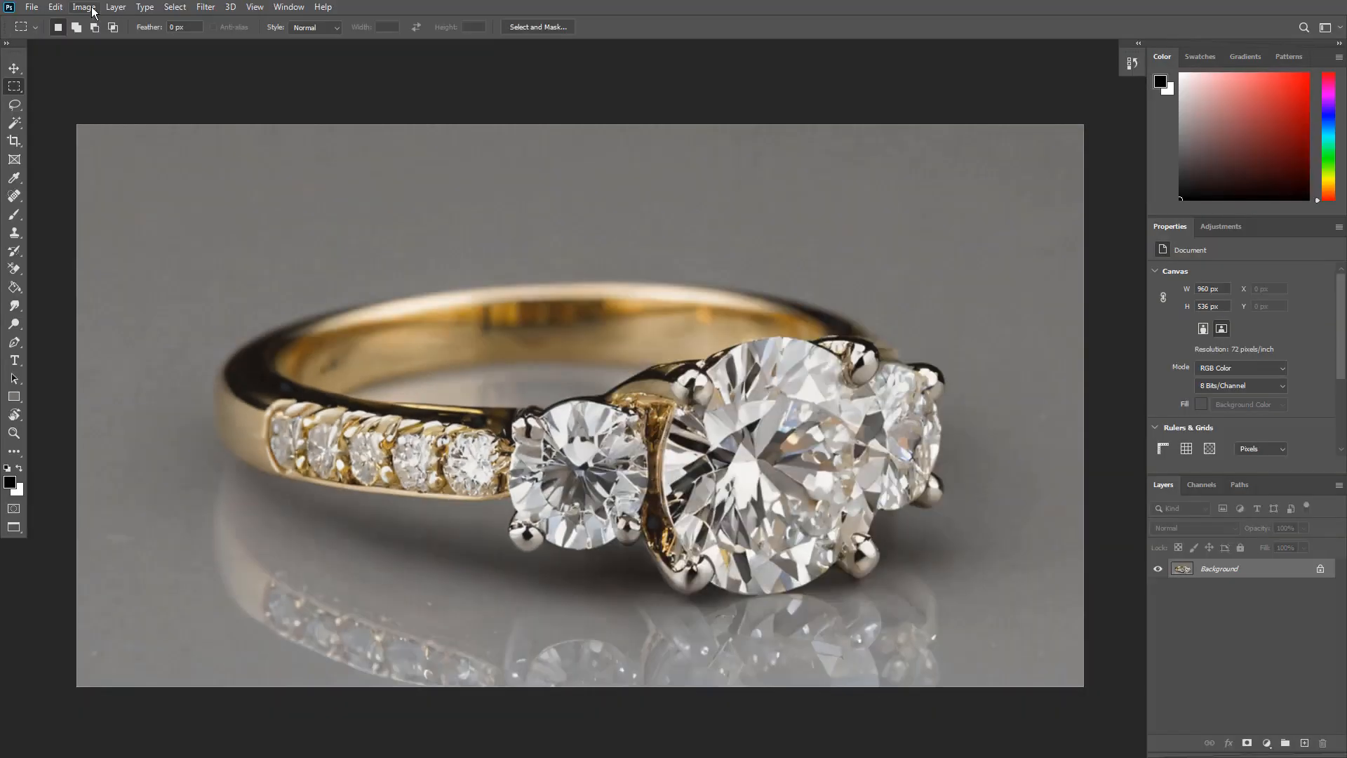
In Photoshop, apply a Vibrance adjustment to the ring image with vibrance +51 and saturation about +21
click(92, 8)
mouse_move(141, 42)
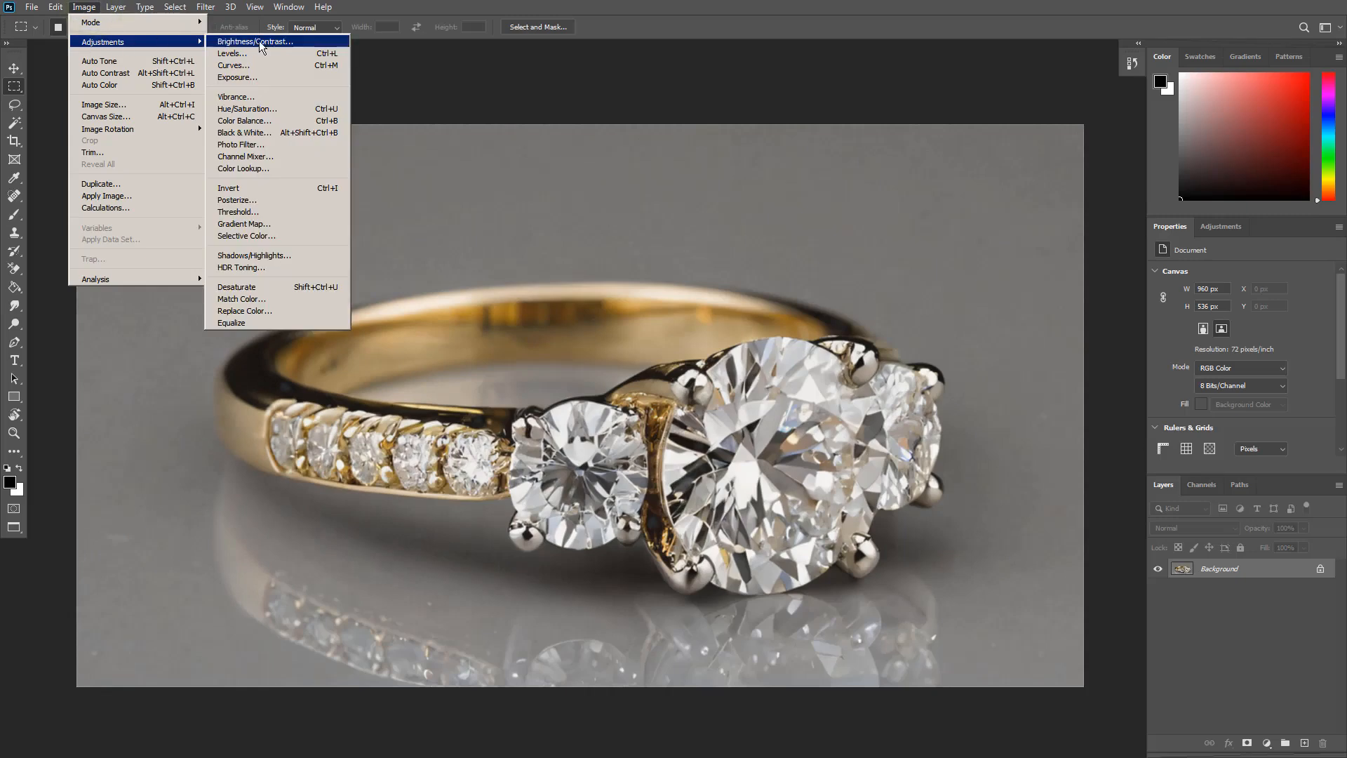
click(270, 96)
drag(779, 242, 800, 280)
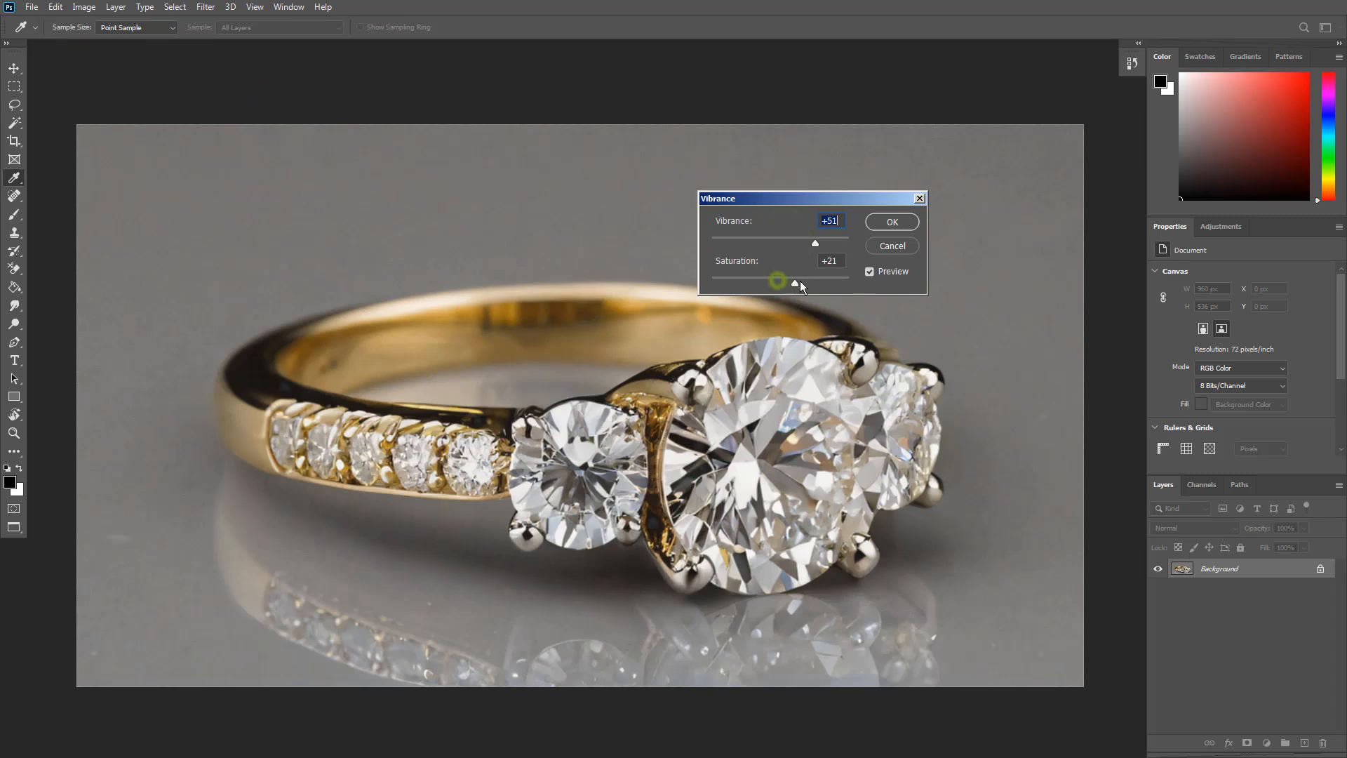
click(892, 222)
key(m)
Correct the ring image with Auto Color, Auto Contrast and Auto Tone
click(84, 7)
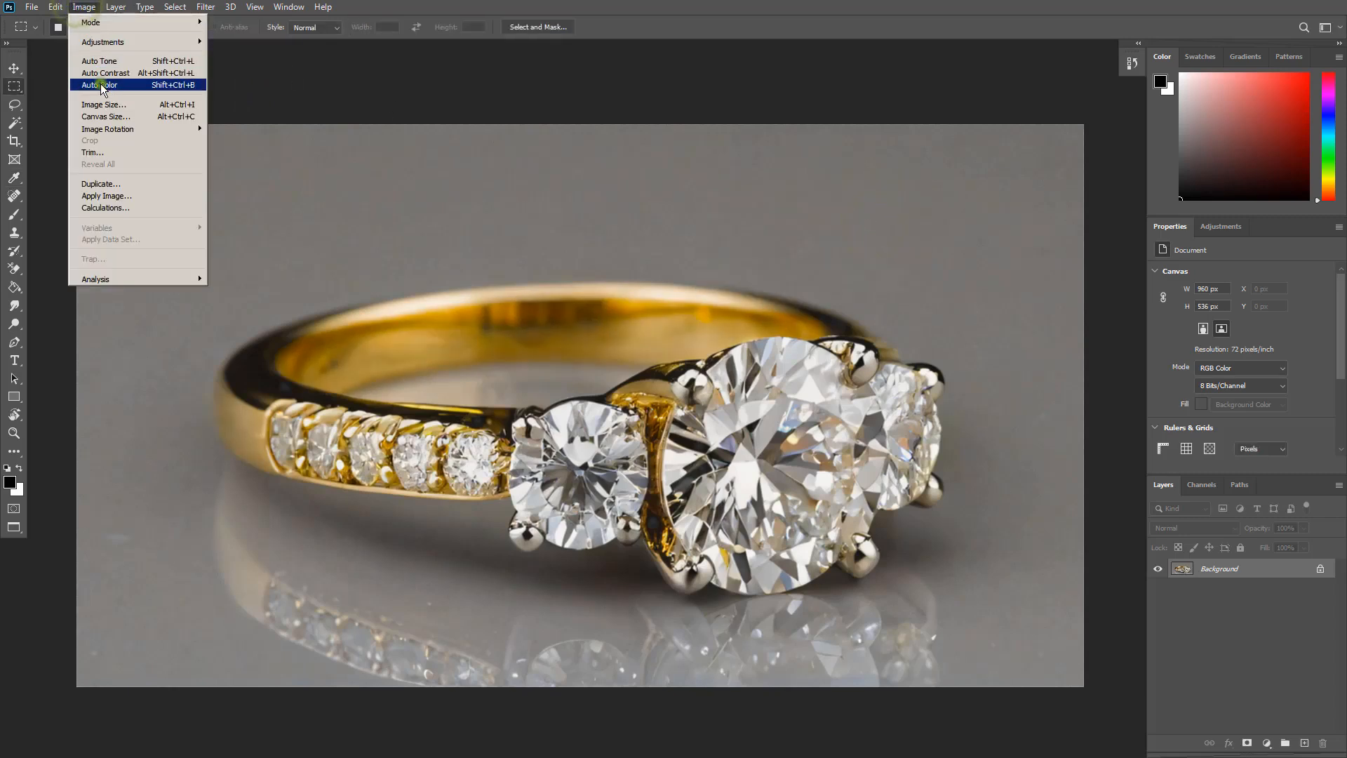
click(99, 84)
click(85, 7)
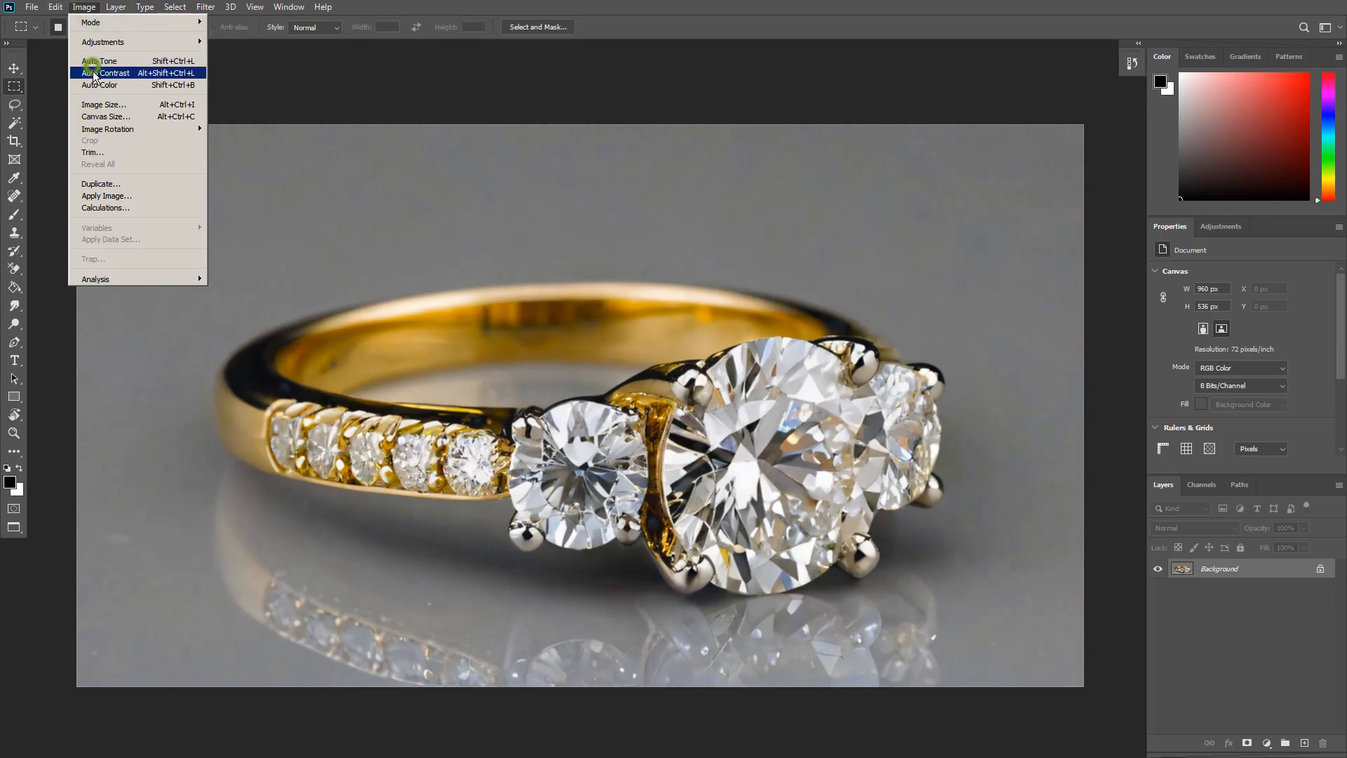
click(92, 61)
click(84, 7)
click(93, 61)
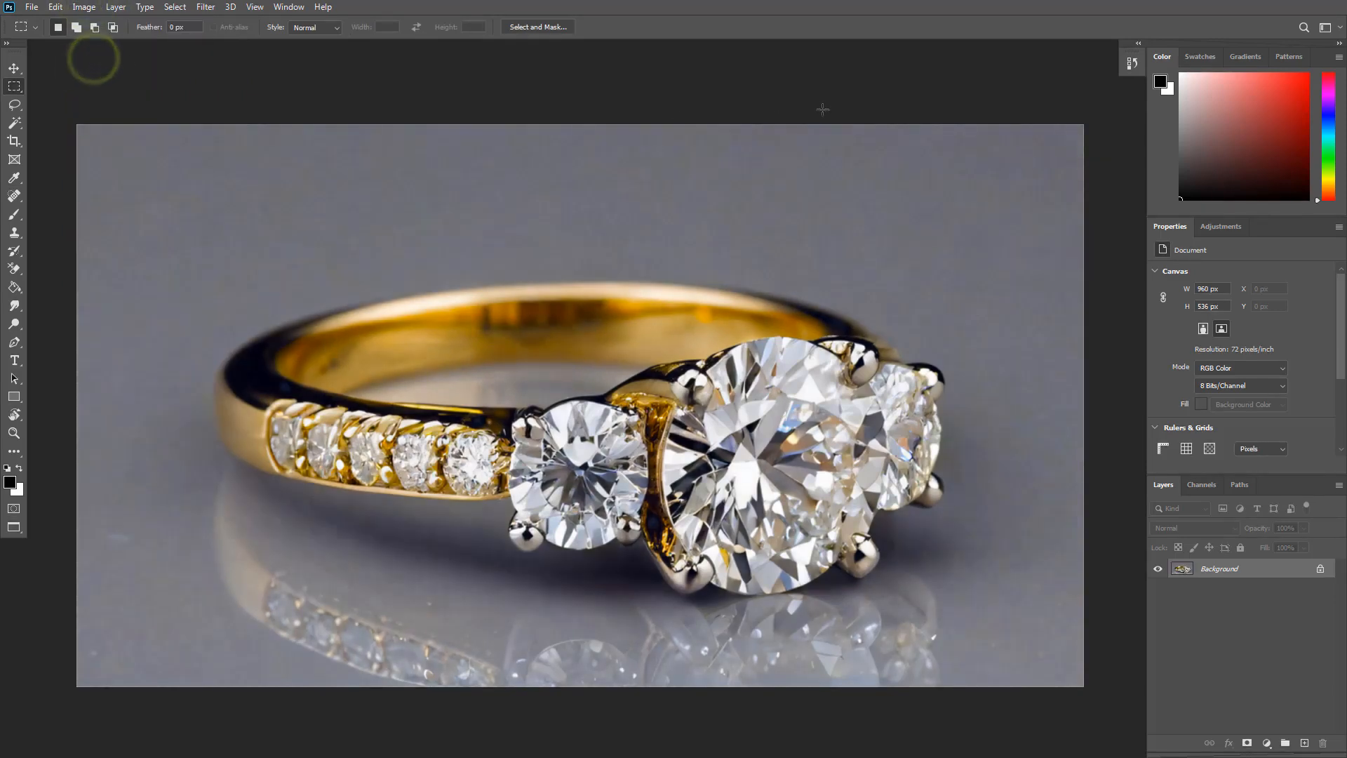
Compare the original image with the Auto Tone version several times using the history, ending on the edited version
click(1132, 63)
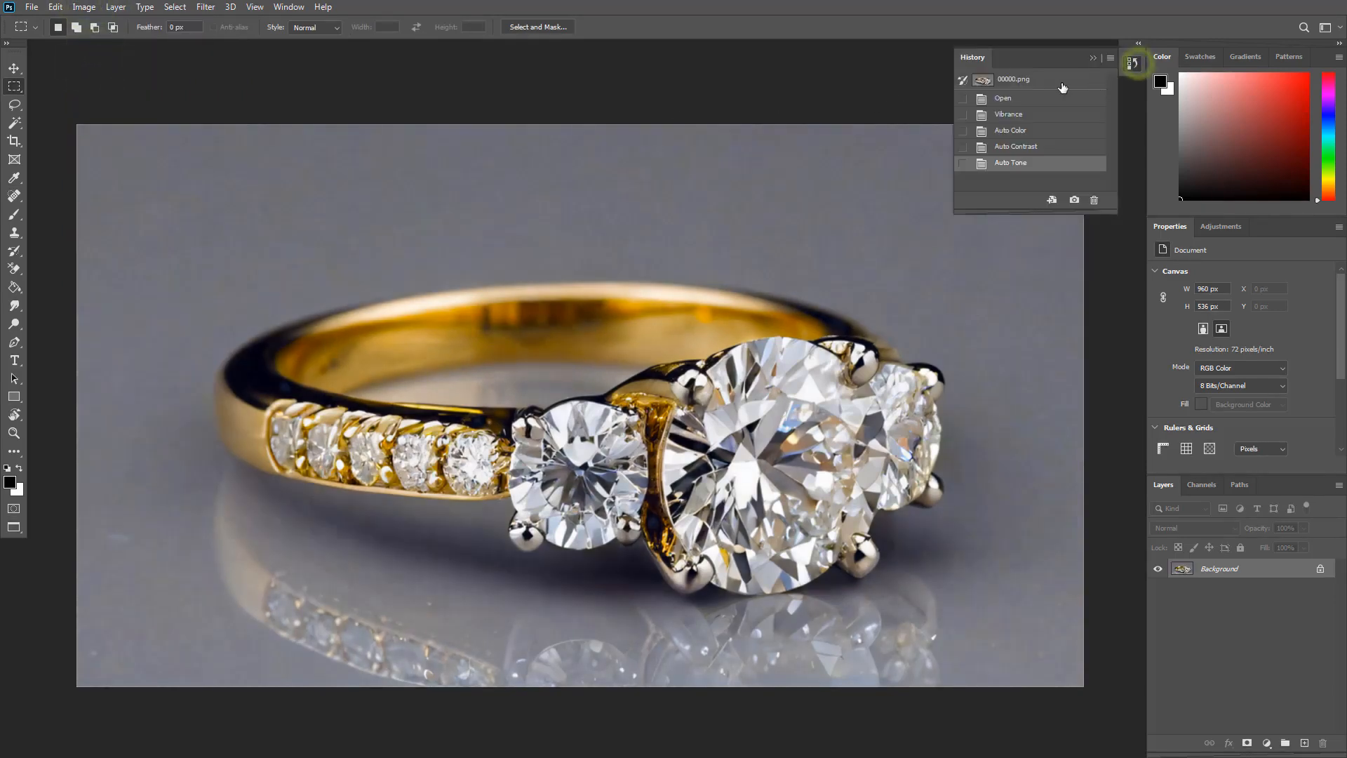
click(1000, 80)
click(1023, 164)
click(1023, 81)
click(1019, 166)
click(1026, 80)
click(1023, 164)
click(1131, 61)
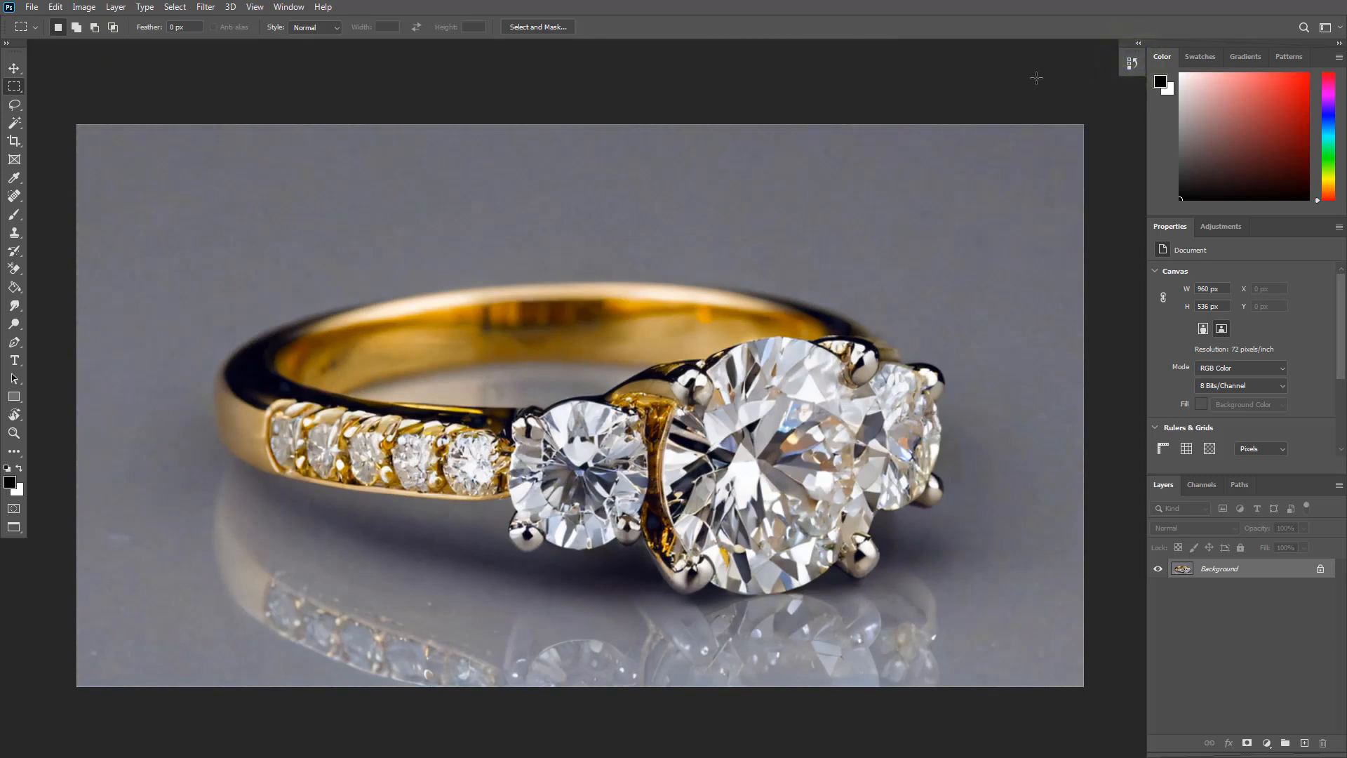